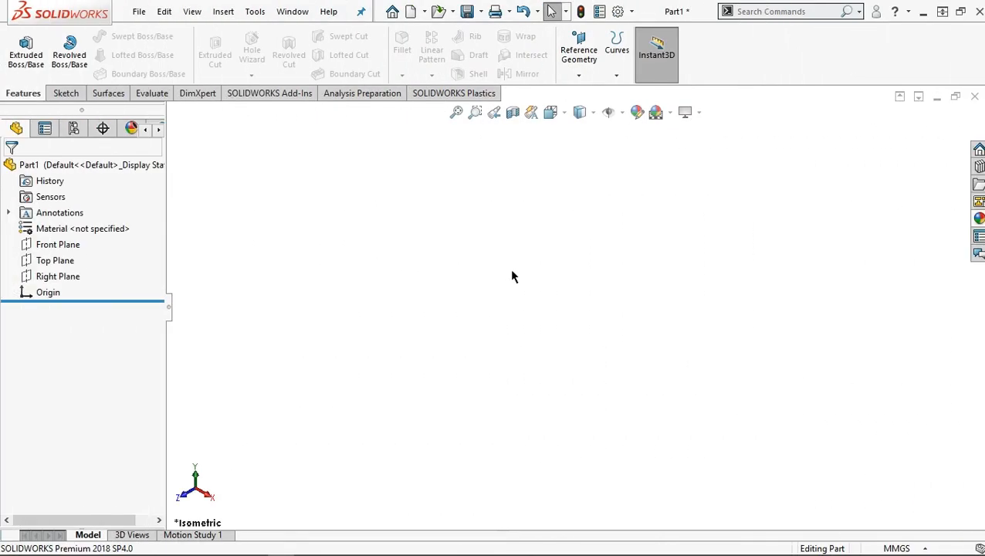
Start a sketch on the Front Plane and draw a circle of about 23 mm radius centred about 65 mm directly below the origin
left_click(57, 247)
left_click(135, 225)
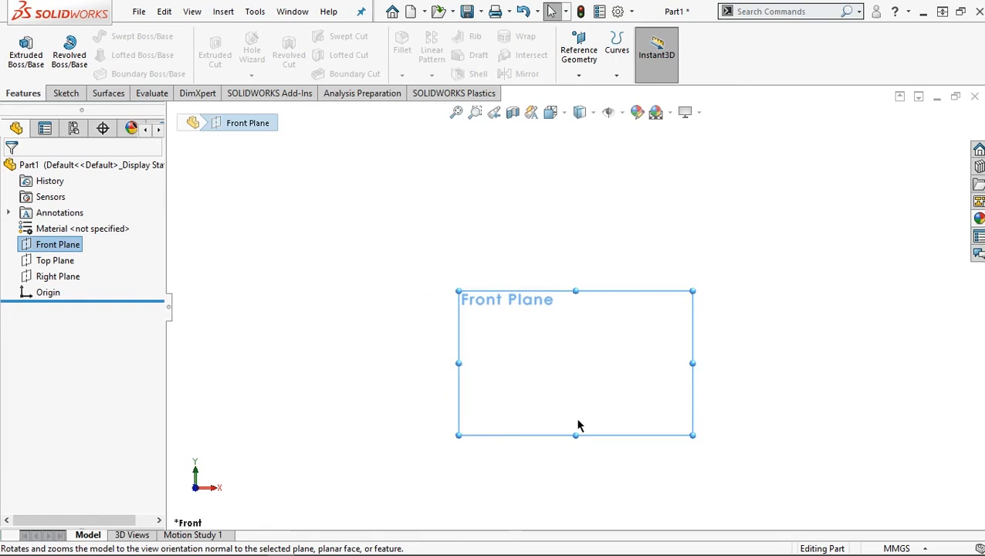
left_click(61, 94)
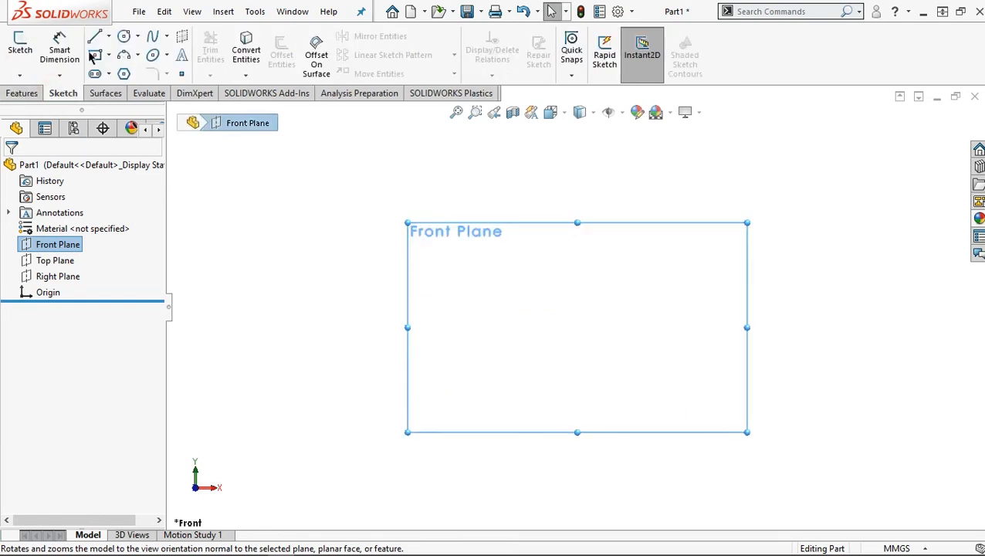
left_click(124, 40)
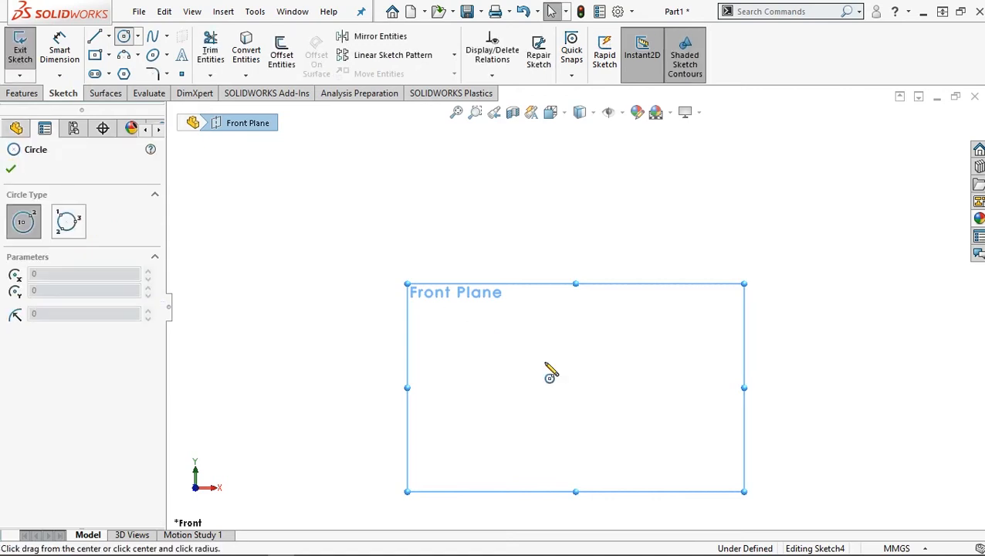
scroll(576, 350, "up", 1)
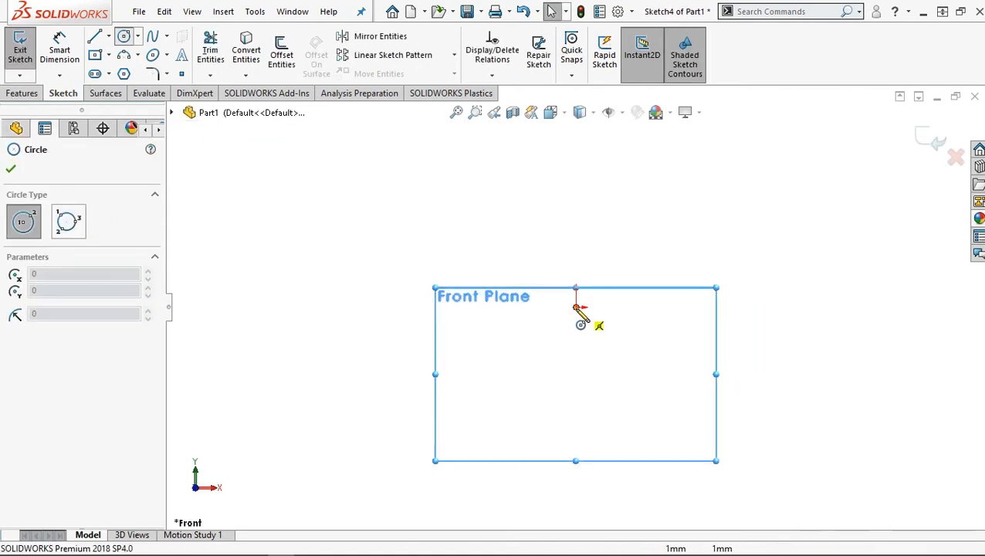
left_click_drag(576, 410, 604, 447)
scroll(608, 441, "down", 2)
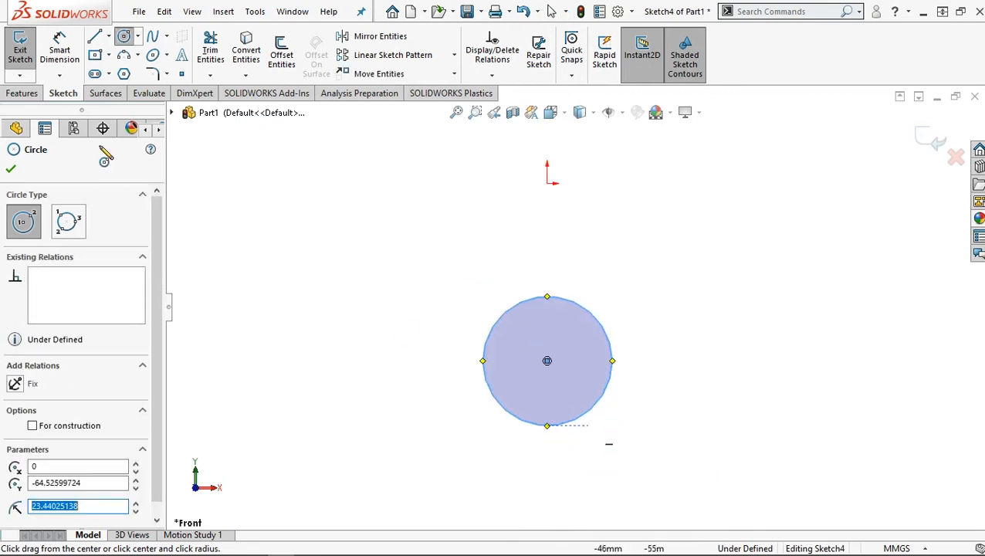
Dimension the vertical distance between the circle's centre and the origin as 80 mm
left_click(56, 51)
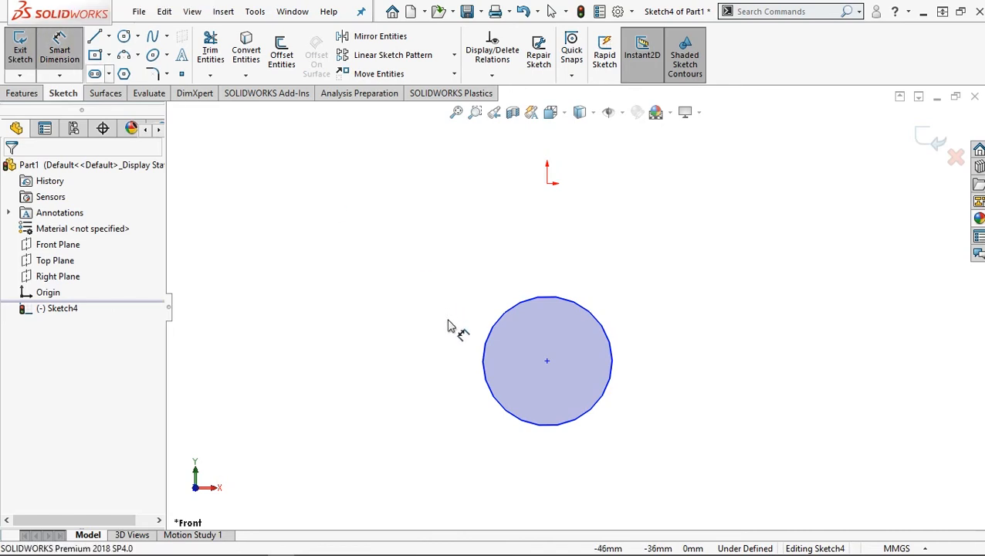
left_click(546, 363)
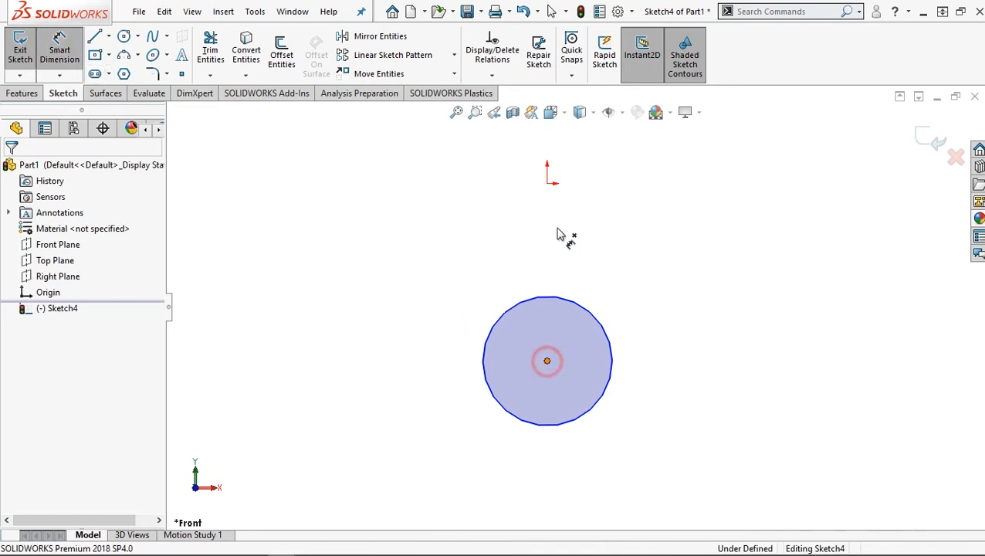
left_click(548, 187)
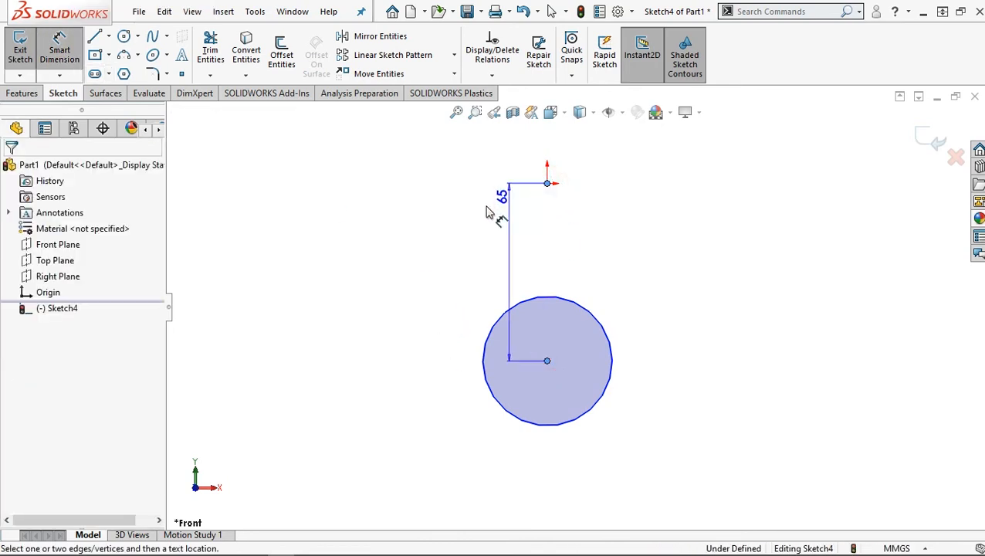
left_click(445, 247)
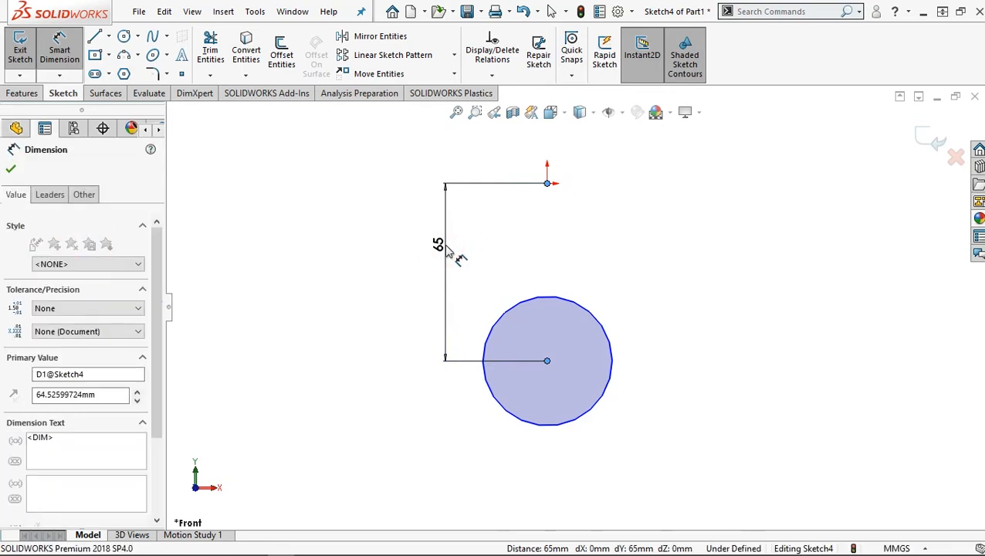
type("80")
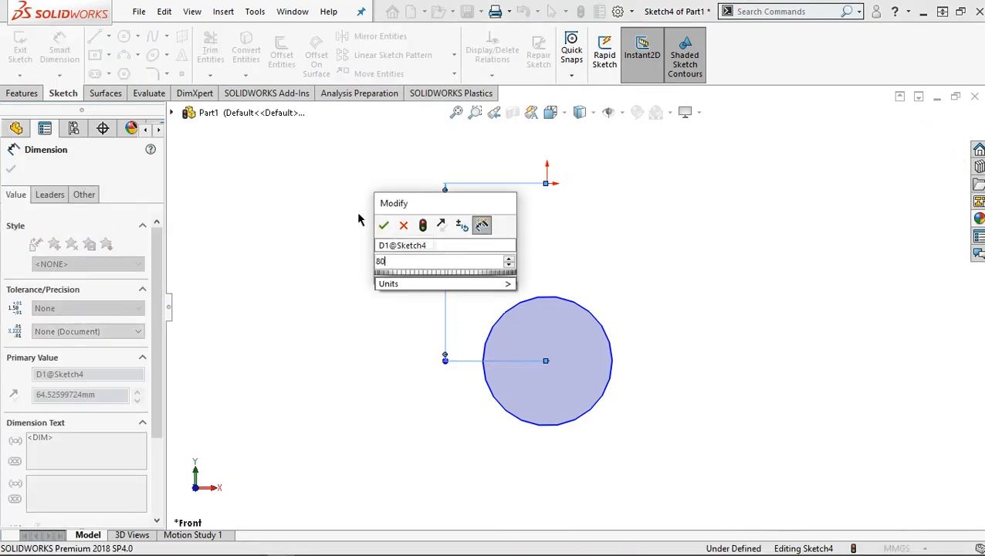
left_click(381, 226)
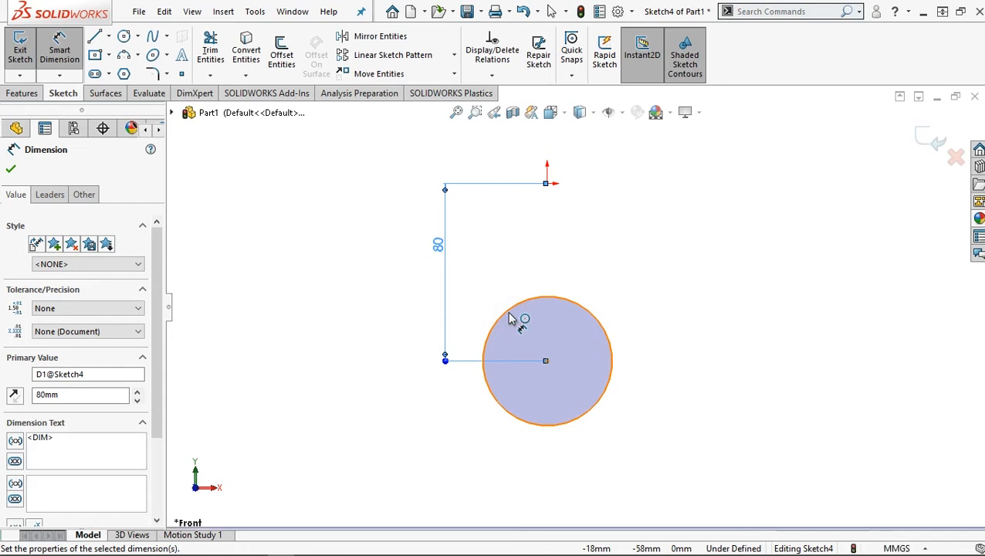
Dimension the diameter of the circle below the origin as 15 mm
left_click(464, 331)
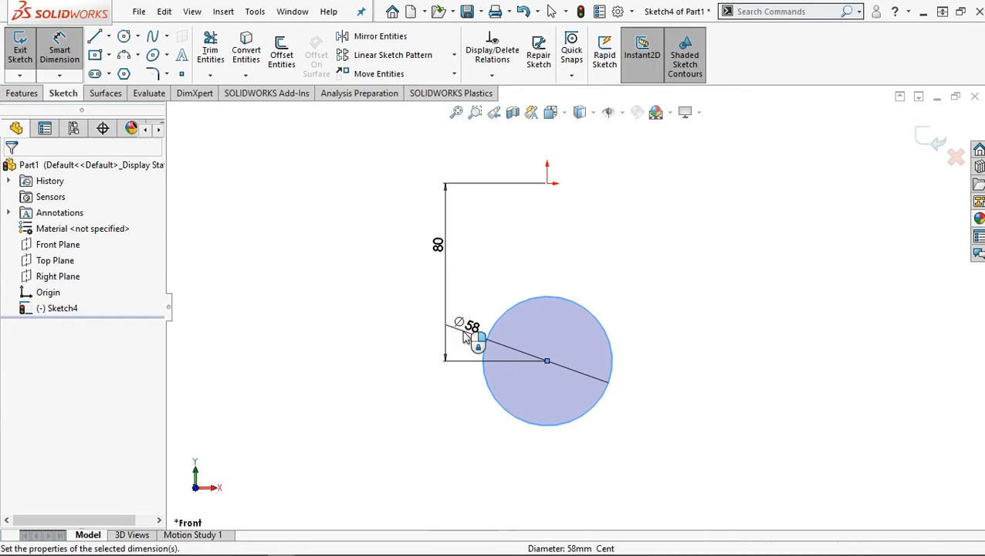
left_click(463, 332)
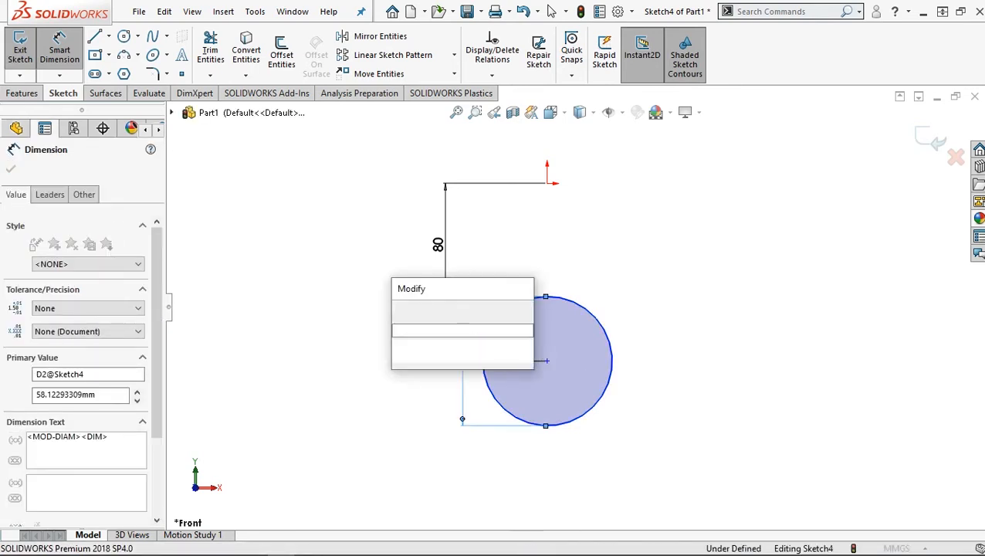
type("15")
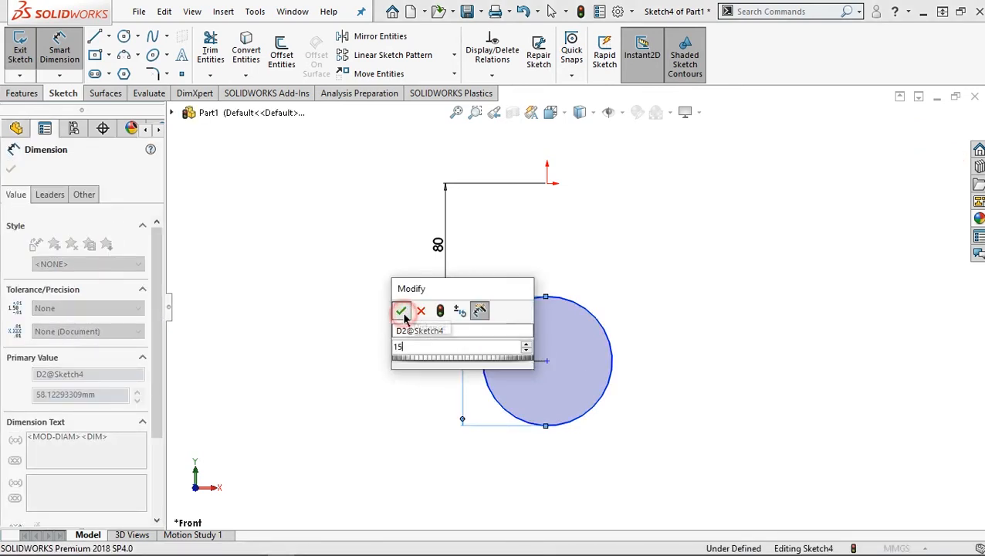
left_click(403, 317)
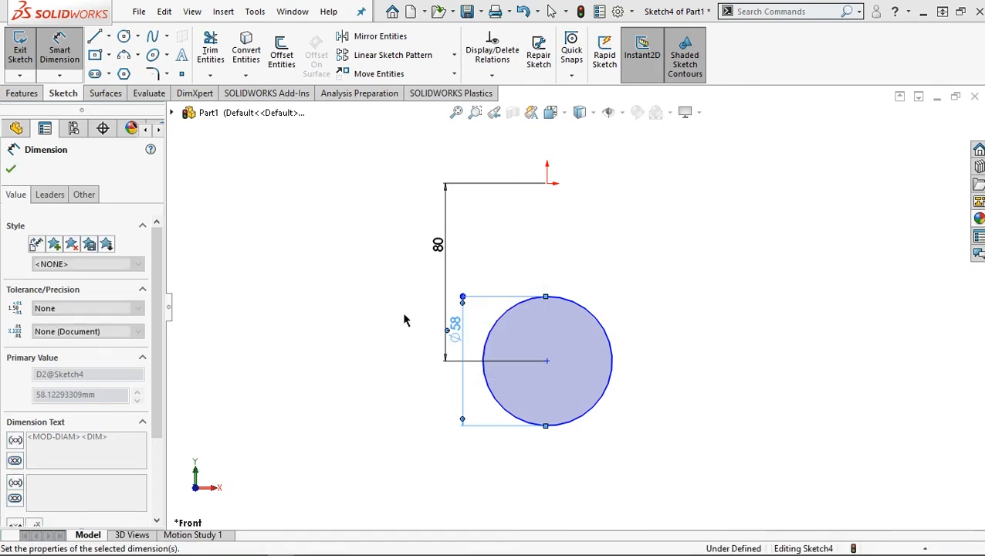
Sketch a second circle of about 8 mm radius above and right of the first, and dimension the horizontal centre distance as 50 mm
left_click(607, 304)
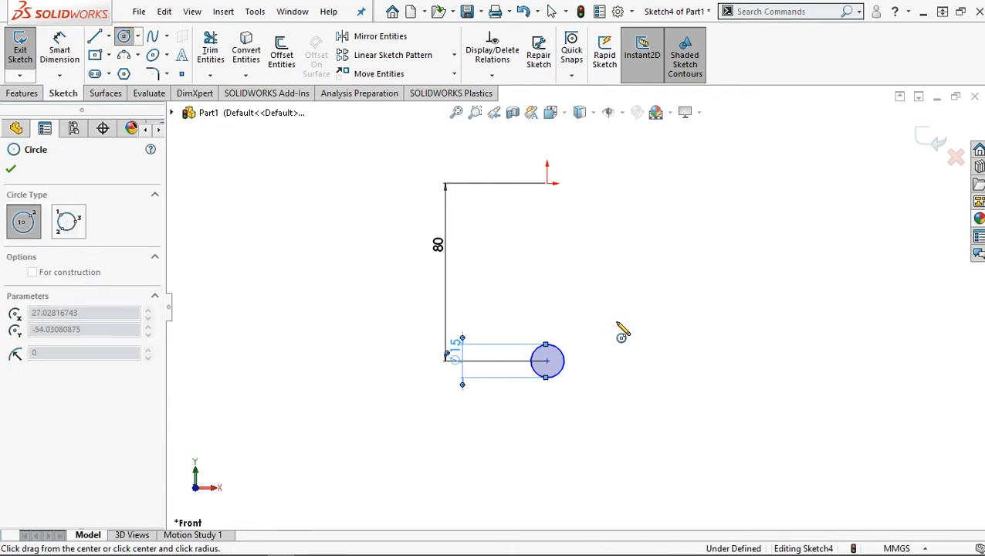
left_click(622, 330)
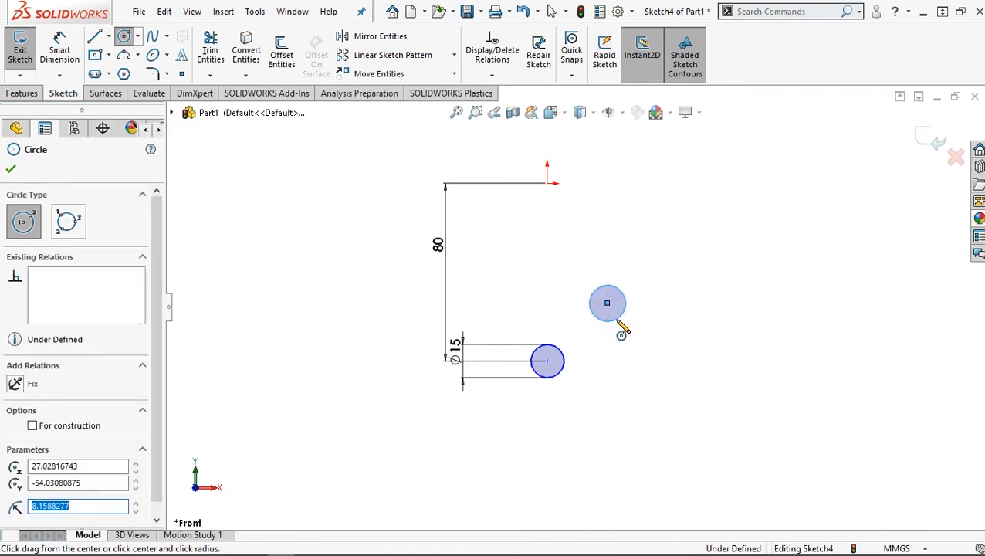
left_click(60, 50)
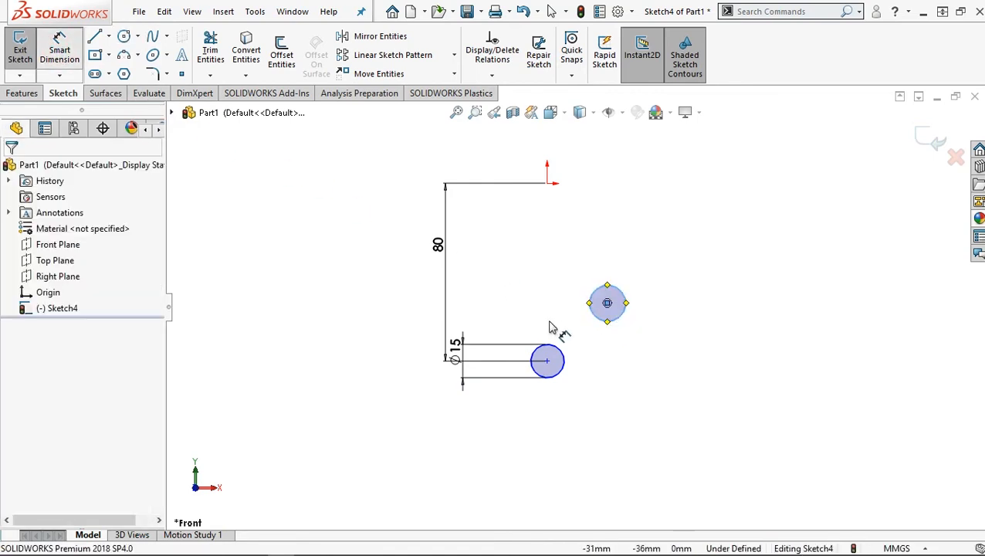
left_click(546, 360)
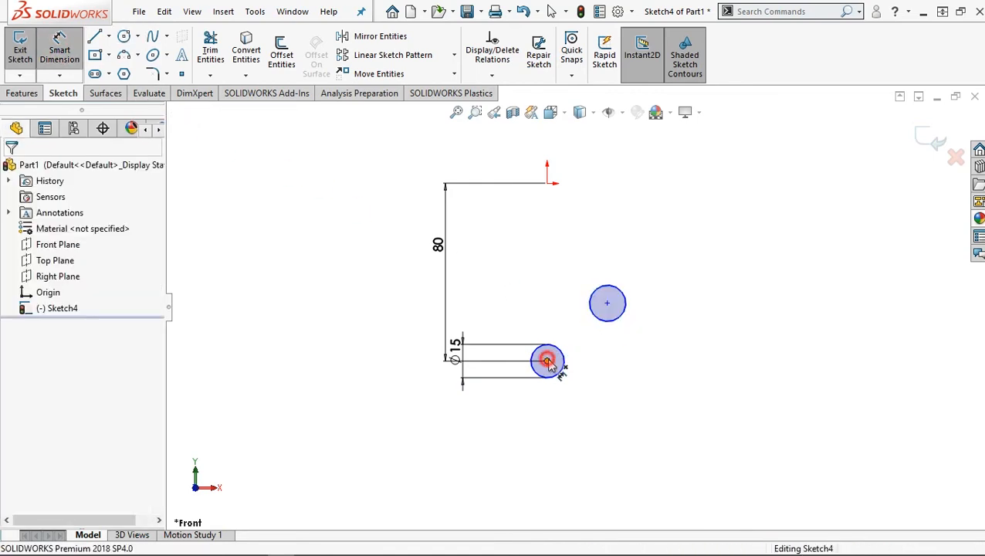
left_click(608, 304)
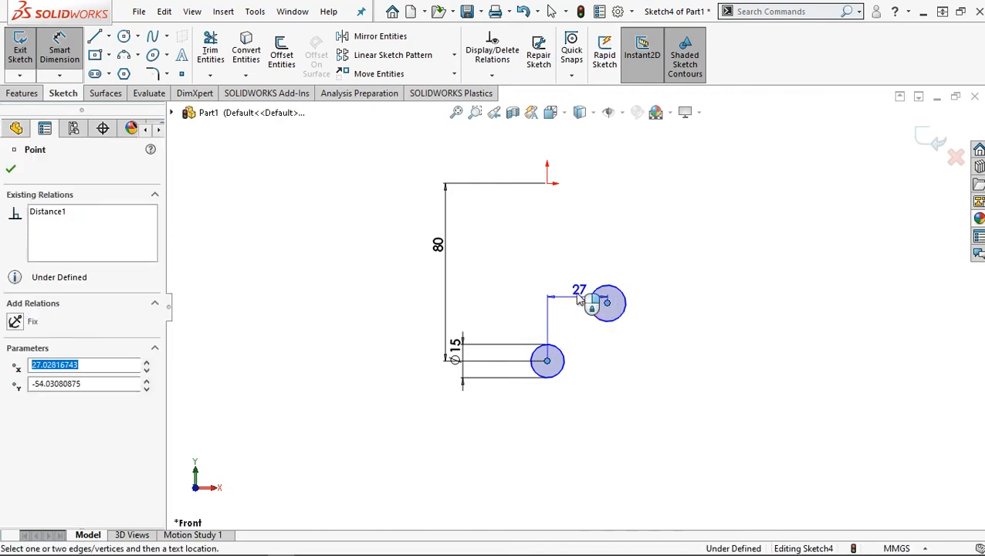
left_click(571, 274)
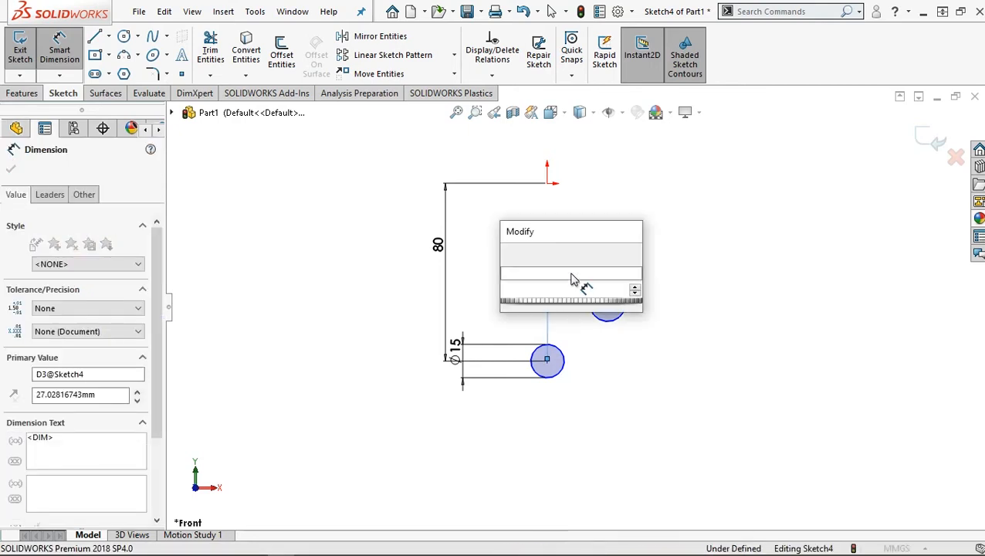
type("50")
left_click(510, 254)
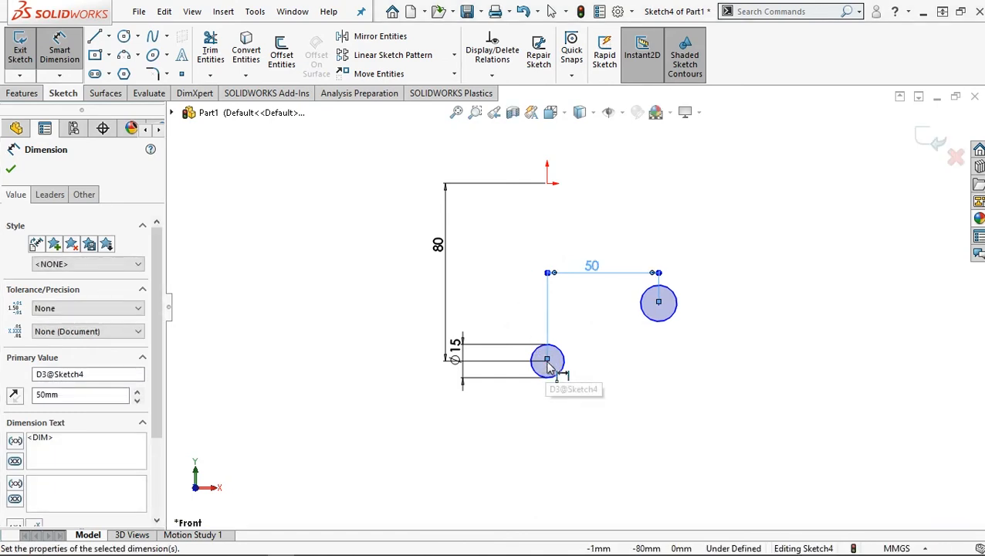
Dimension the vertical distance between the two circle centres as 40 mm
left_click(658, 303)
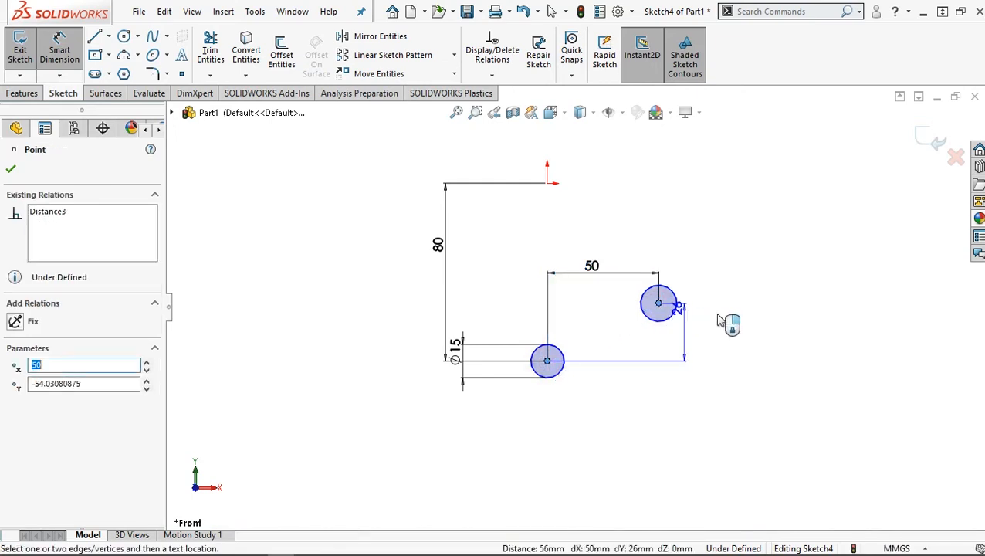
left_click(724, 337)
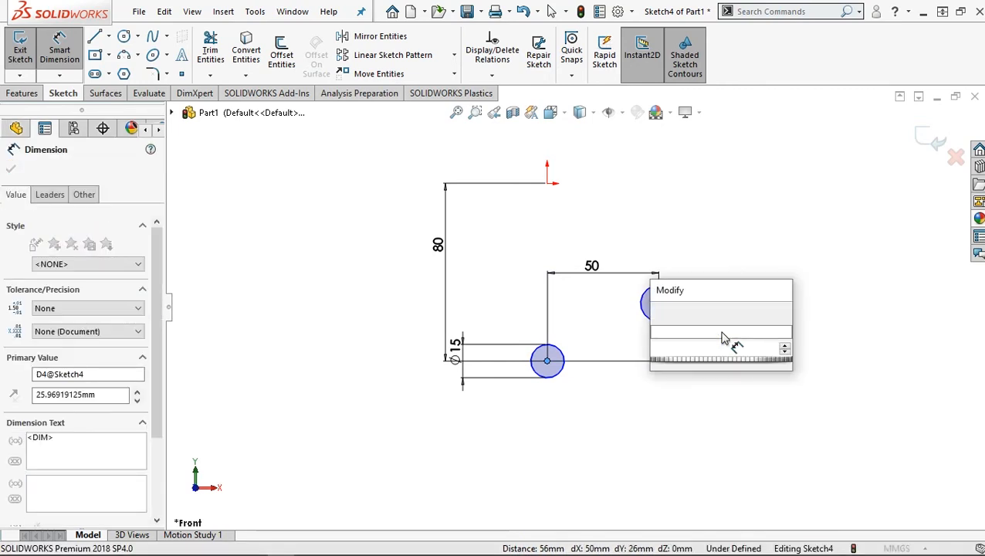
type("40")
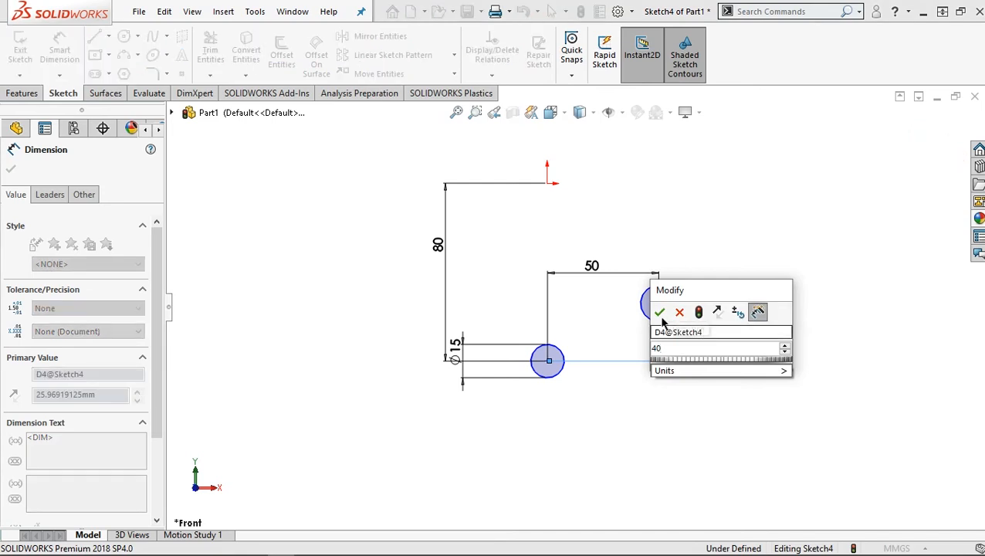
left_click(659, 312)
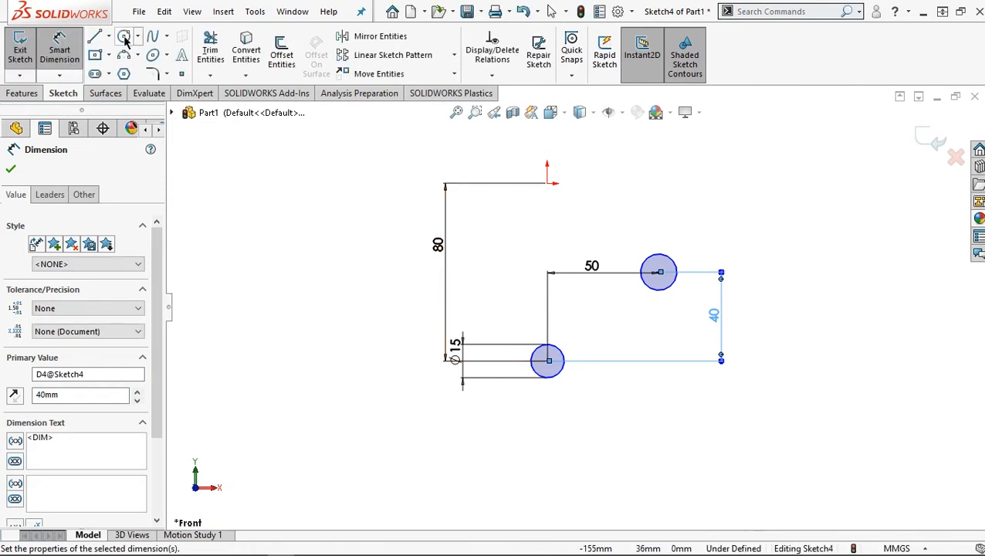
Sketch a larger circle of about 28 mm diameter concentric with the 15 mm circle
left_click(125, 38)
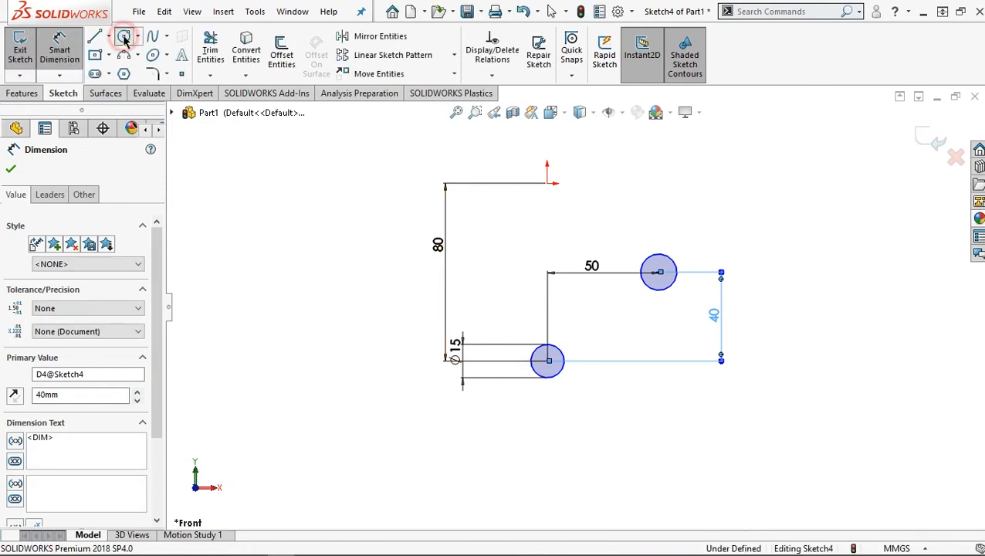
left_click(547, 360)
left_click(550, 391)
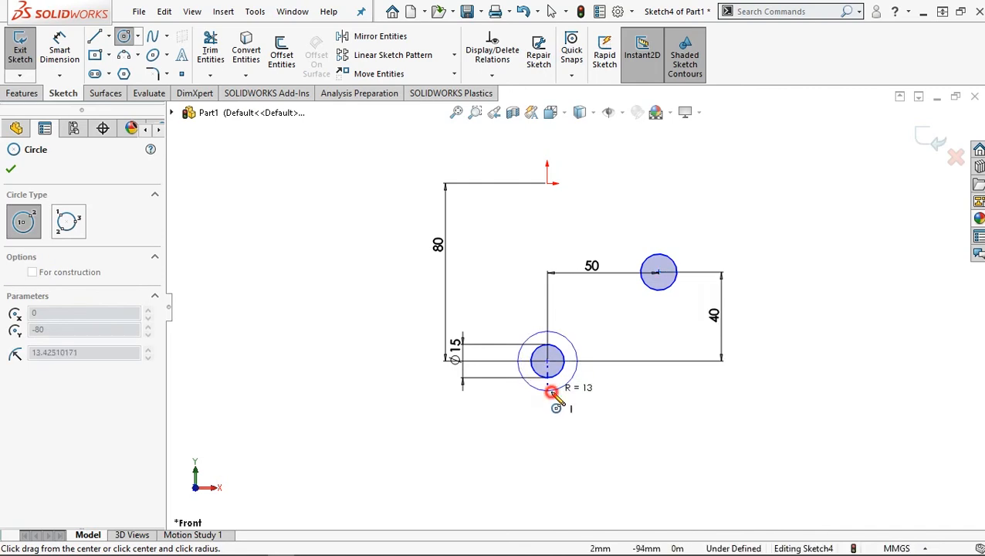
Dimension the diameter of the outer circle around the 15 mm circle as 40 mm
left_click(61, 48)
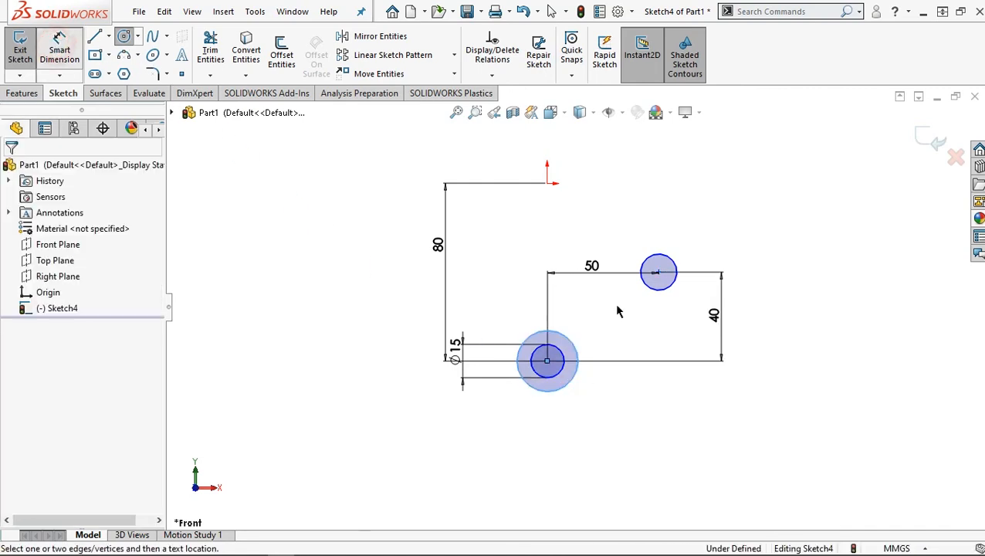
left_click(571, 342)
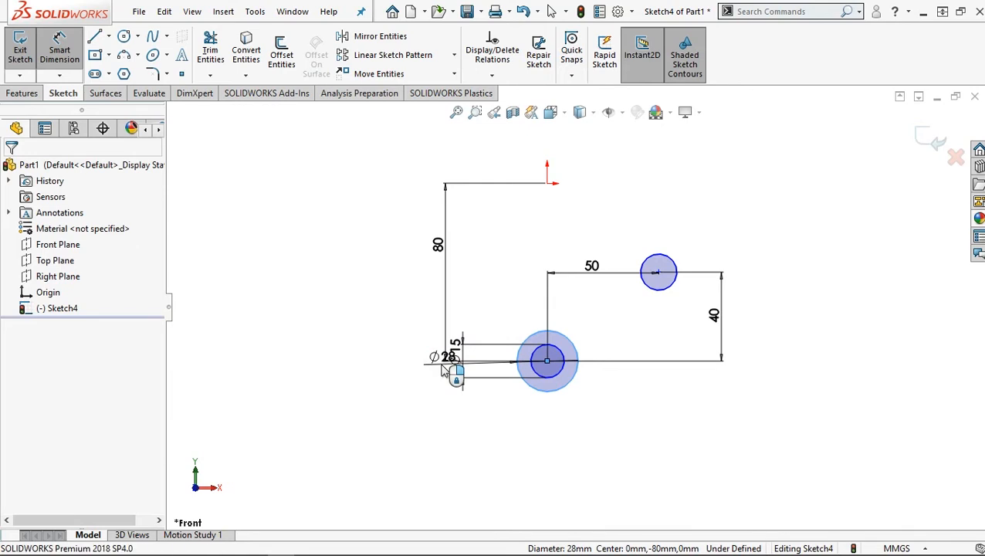
left_click(443, 370)
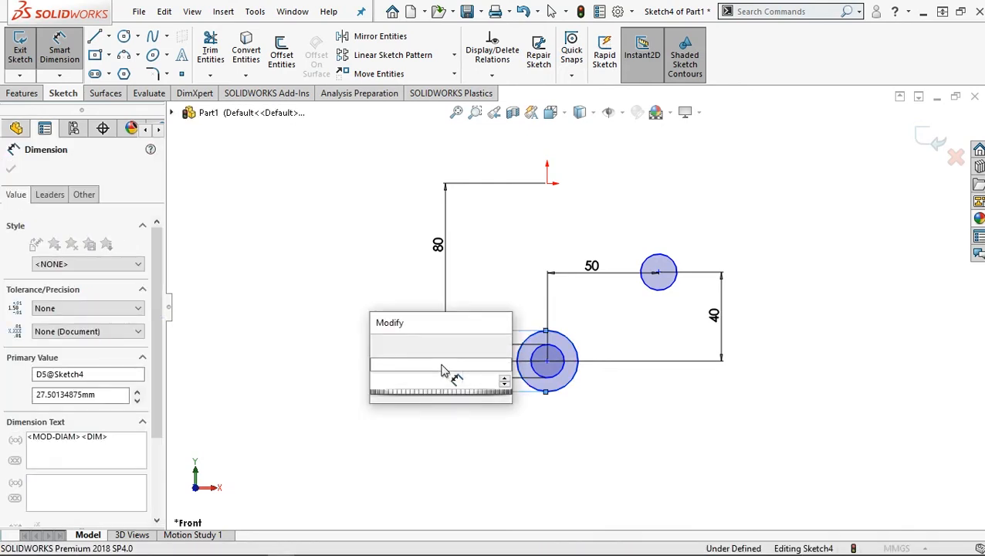
type("40")
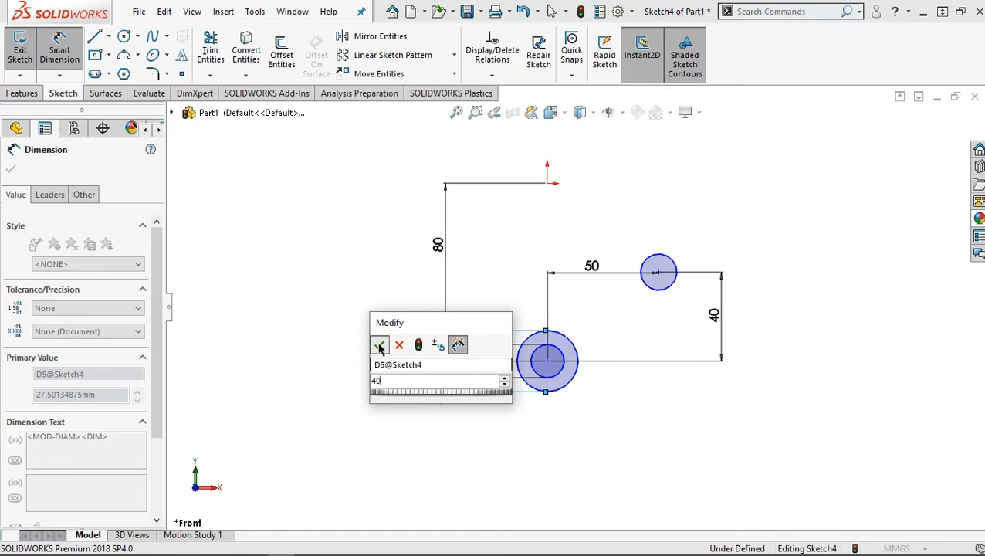
left_click(379, 347)
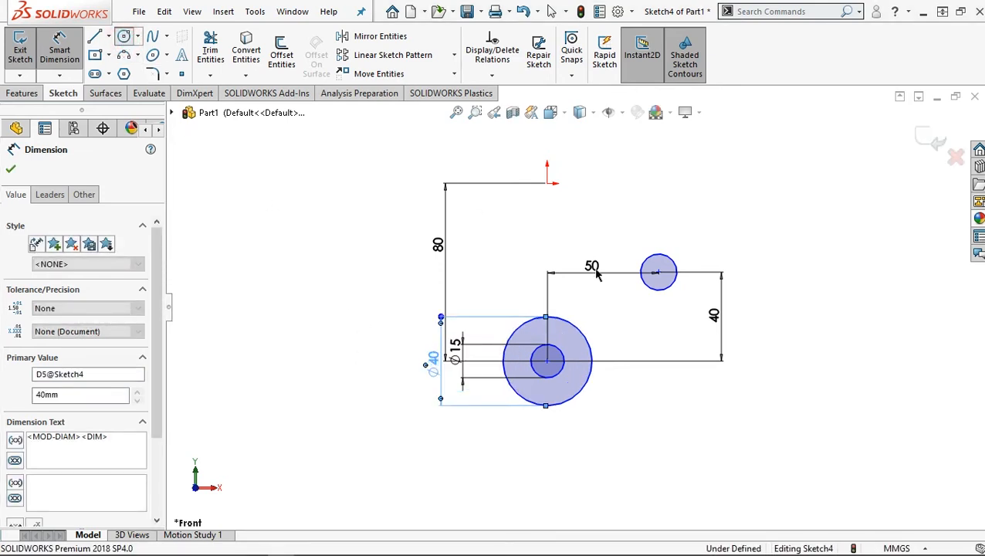
Sketch a concentric outer circle of about 20 mm radius around the upper-right small circle and finish the Circle command
left_click(658, 272)
left_click(667, 315)
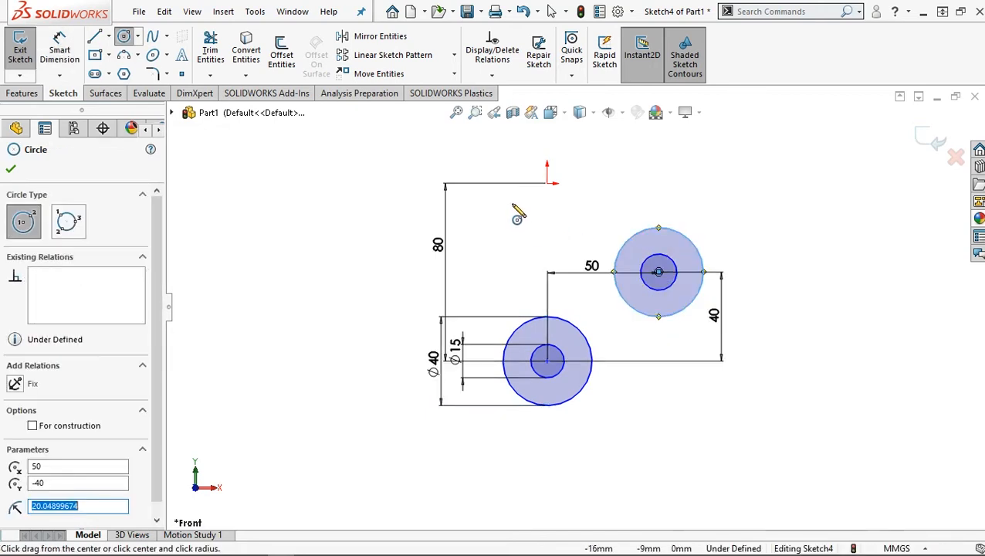
left_click(13, 171)
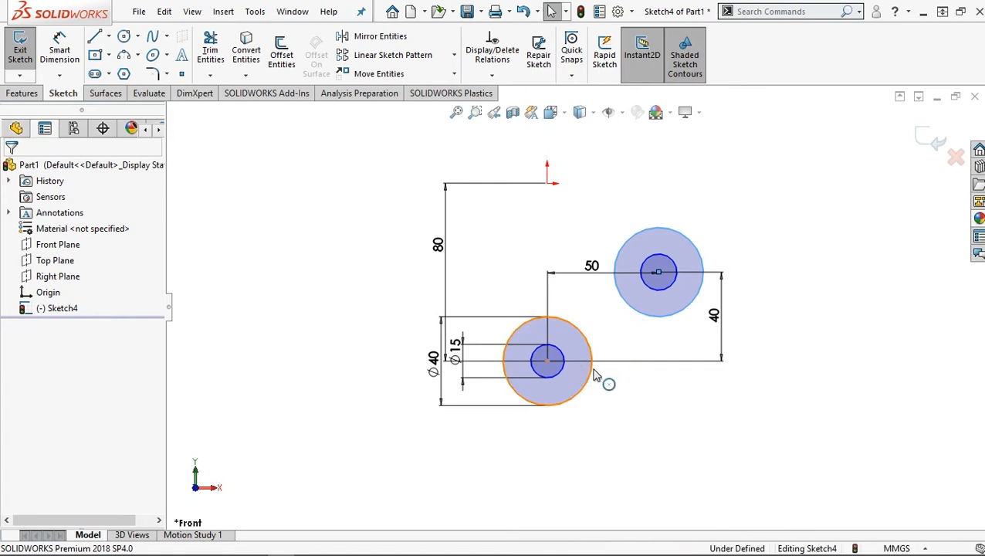
Make the lower and upper-right outer circles equal with an Equal relation
left_click(595, 376)
left_click(627, 304, "ctrl")
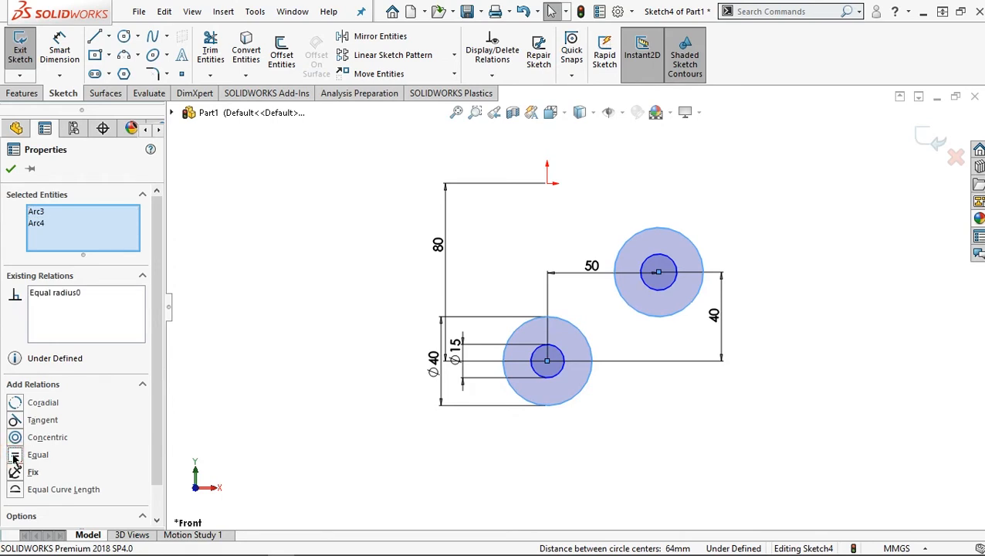
left_click(10, 170)
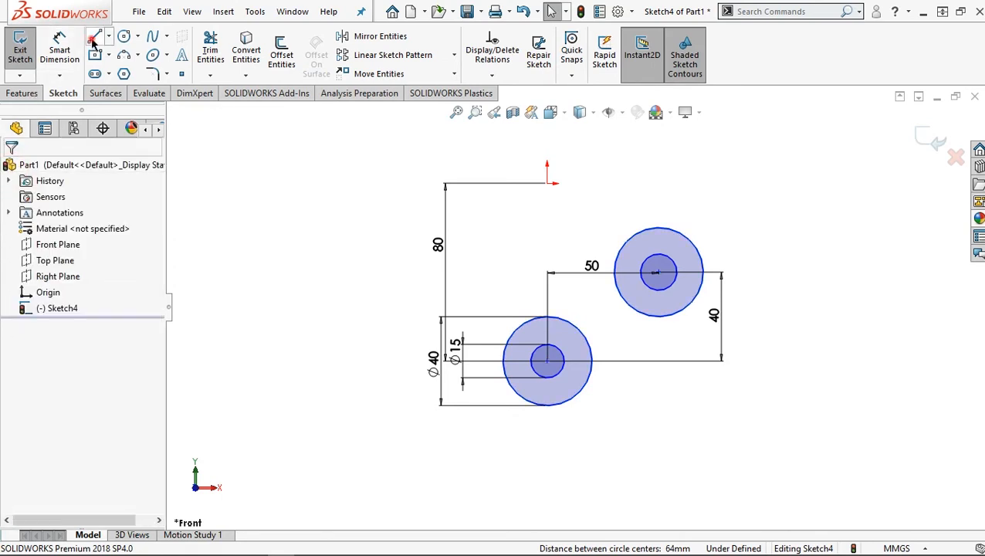
Sketch a line about 81 mm long at 45° from just beside the upper-right outer circle down to the lower outer circle
left_click(707, 277)
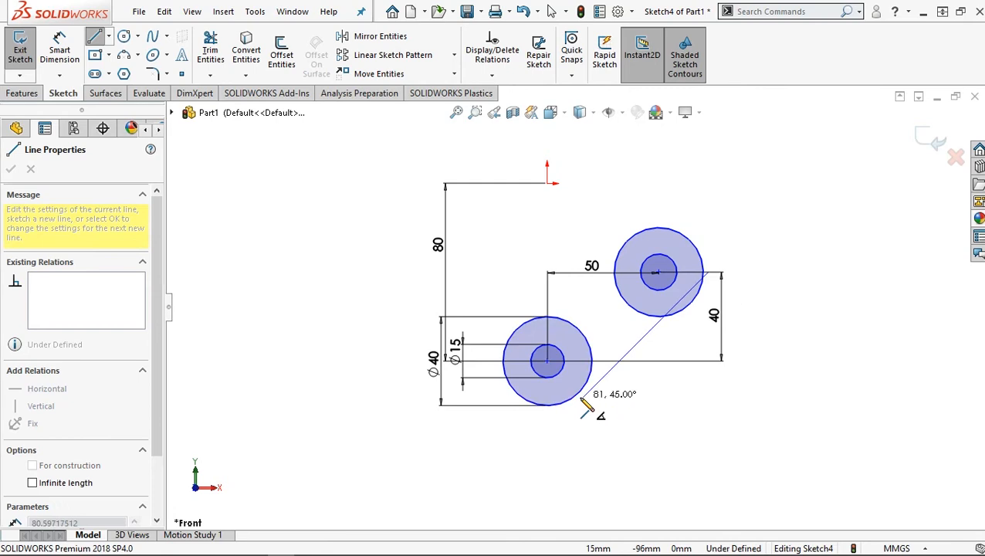
left_click(581, 399)
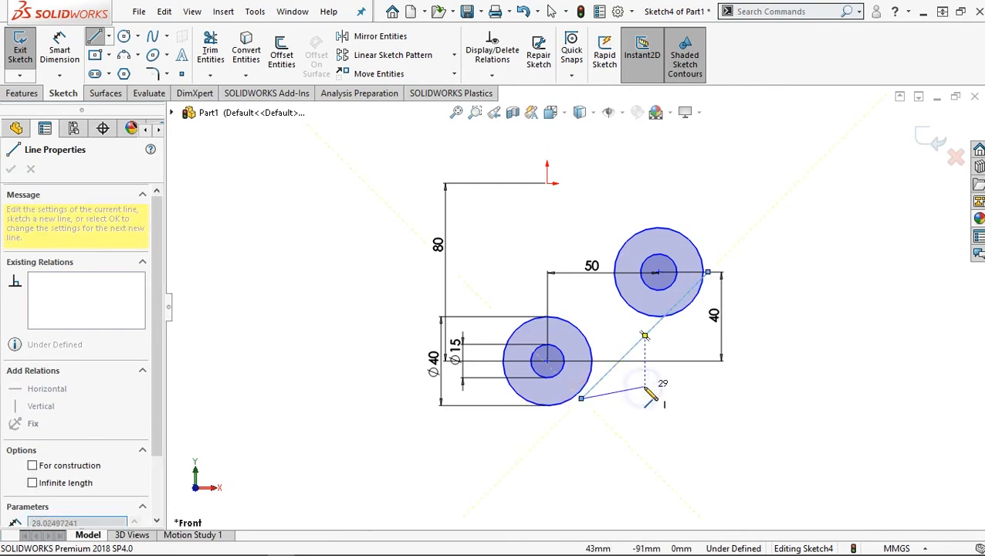
right_click(645, 392)
left_click(670, 383)
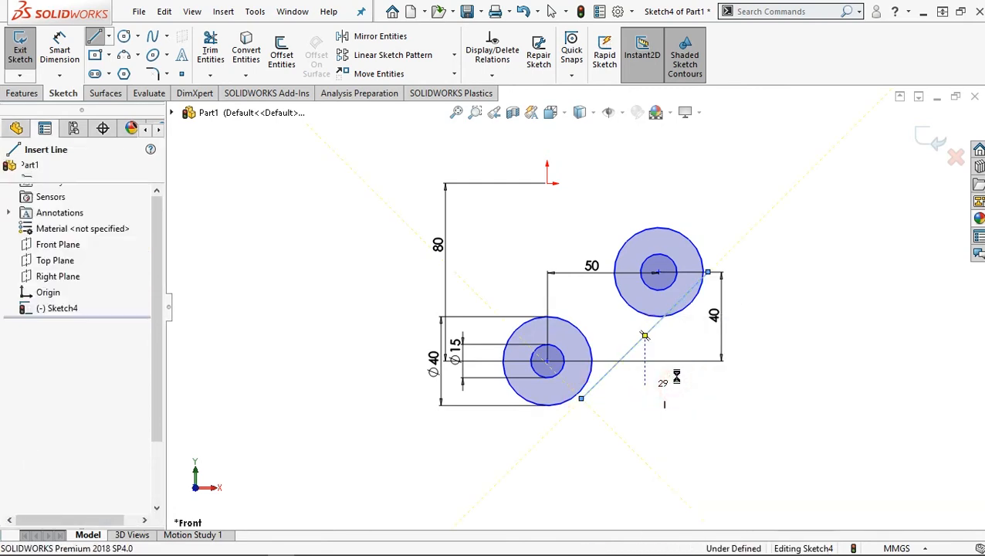
Add a Tangent relation between the sloped line and the upper-right outer circle
left_click(688, 301)
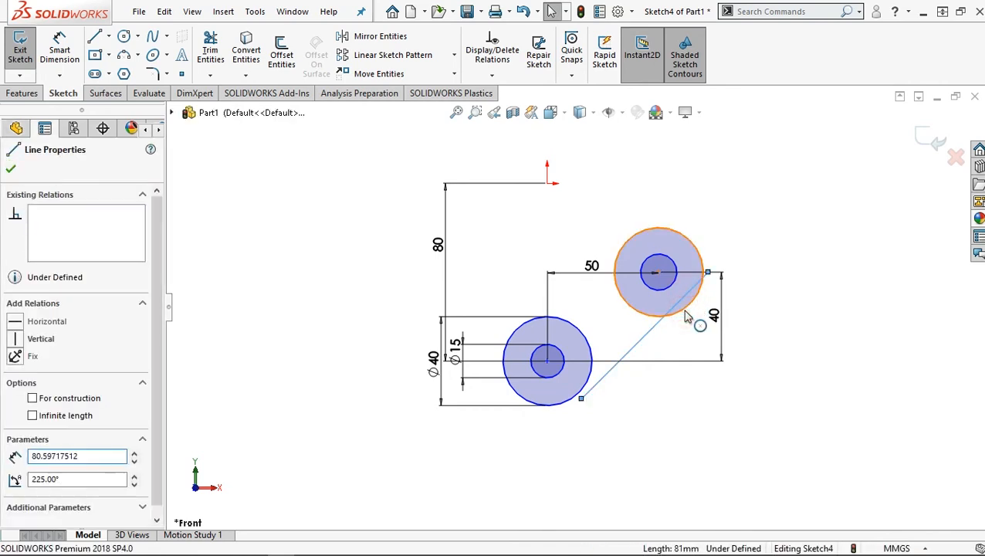
left_click(686, 313)
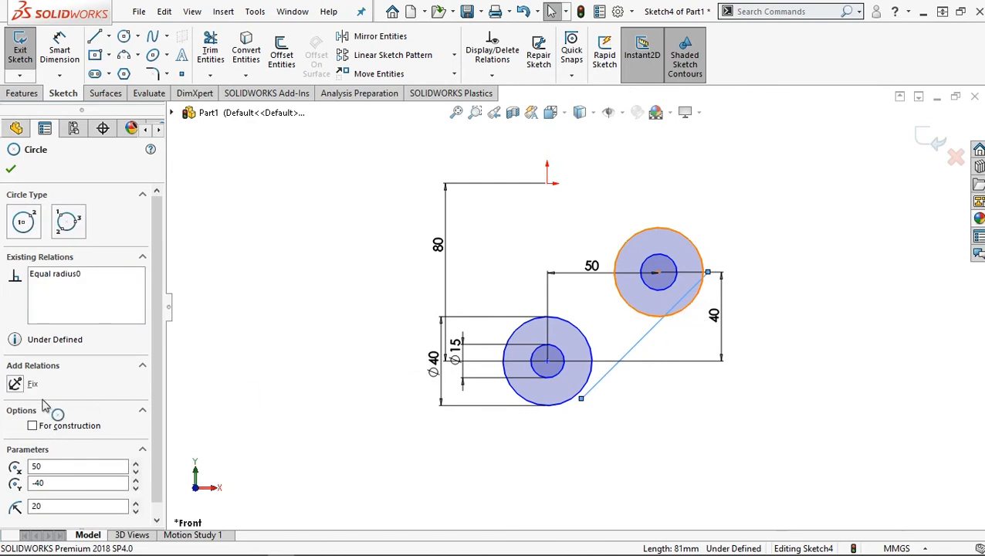
left_click(16, 404)
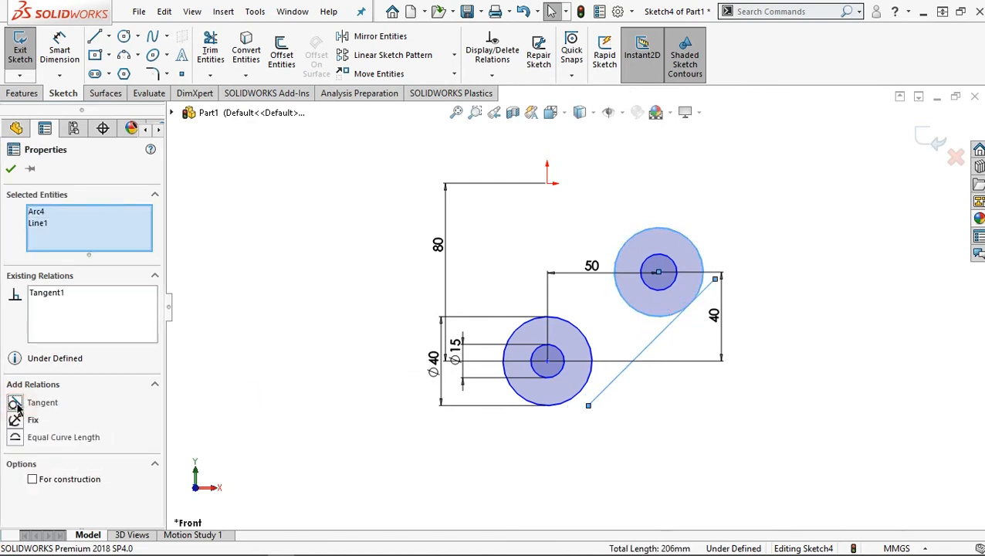
left_click(11, 168)
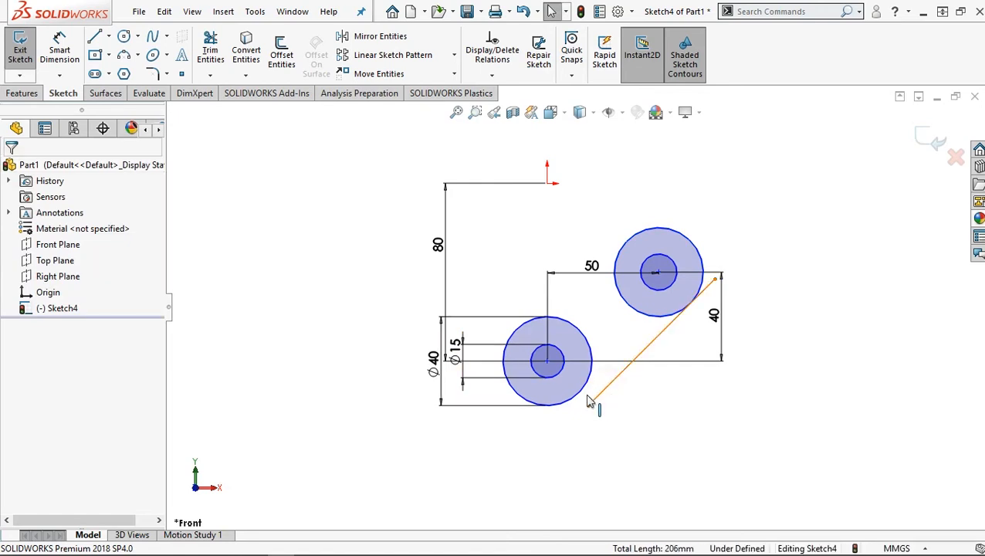
Add a Tangent relation between the sloped line and the lower outer circle
left_click(585, 401)
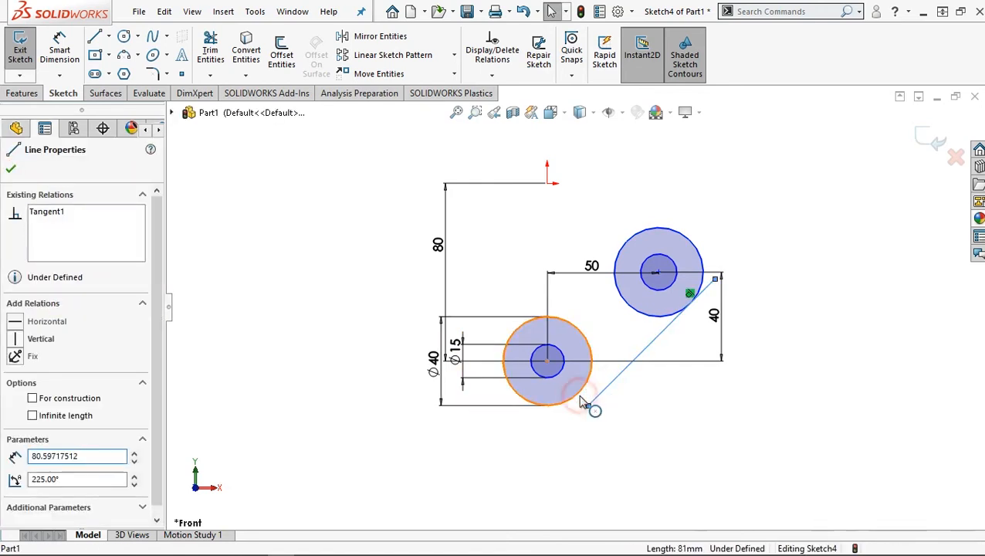
left_click(581, 398)
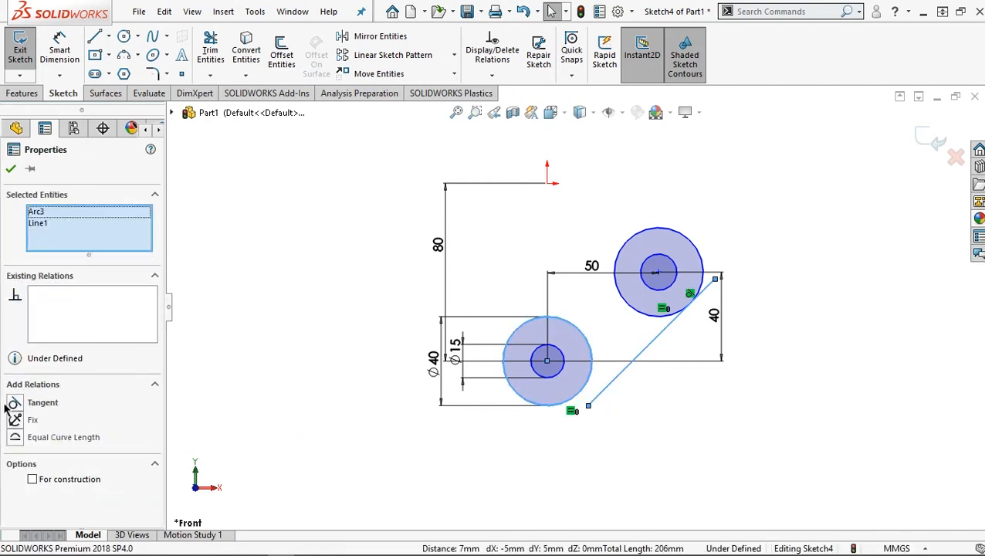
left_click(14, 404)
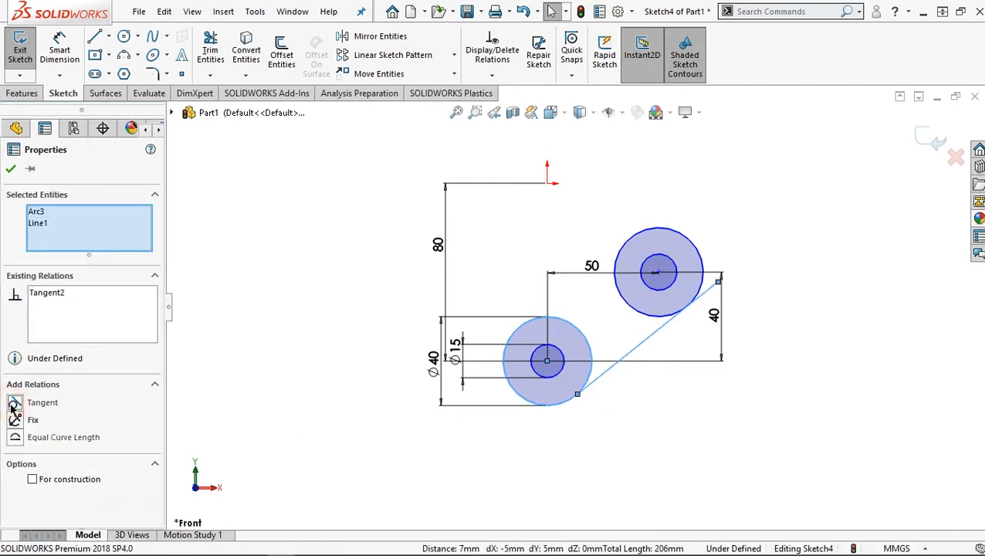
left_click(11, 168)
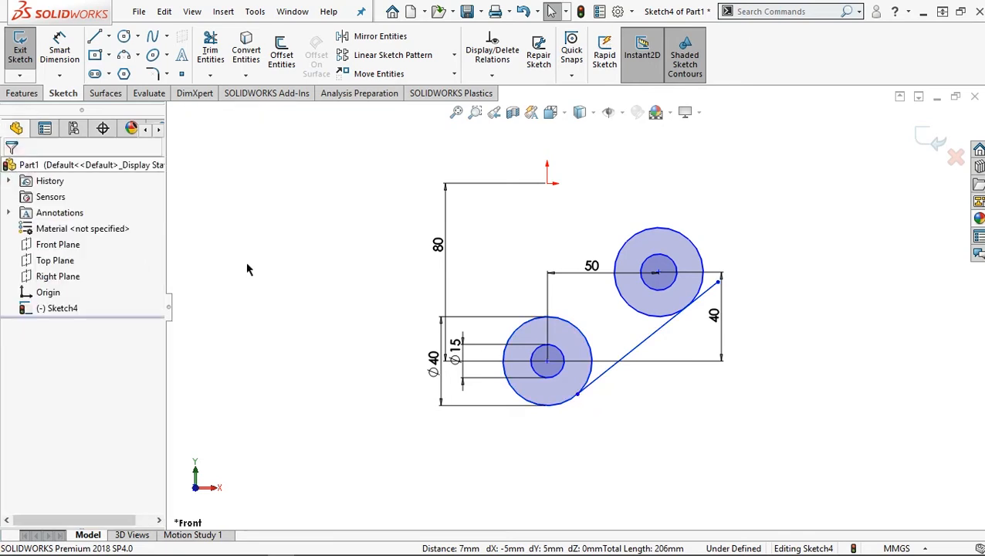
Extend the lower end of the tangent line to the lower outer circle using Trim to closest
scroll(584, 393, "down", 2)
scroll(584, 394, "down", 6)
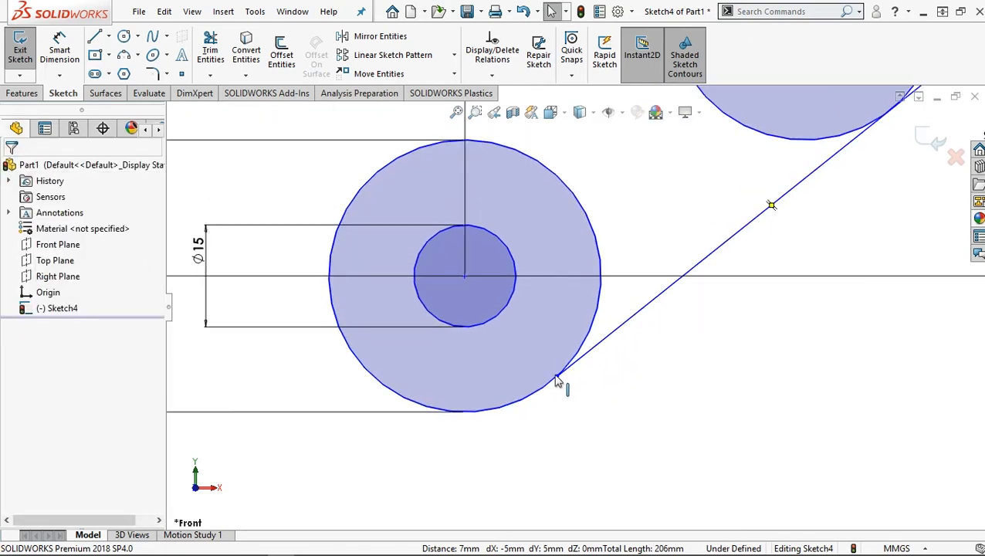
scroll(567, 359, "down", 5)
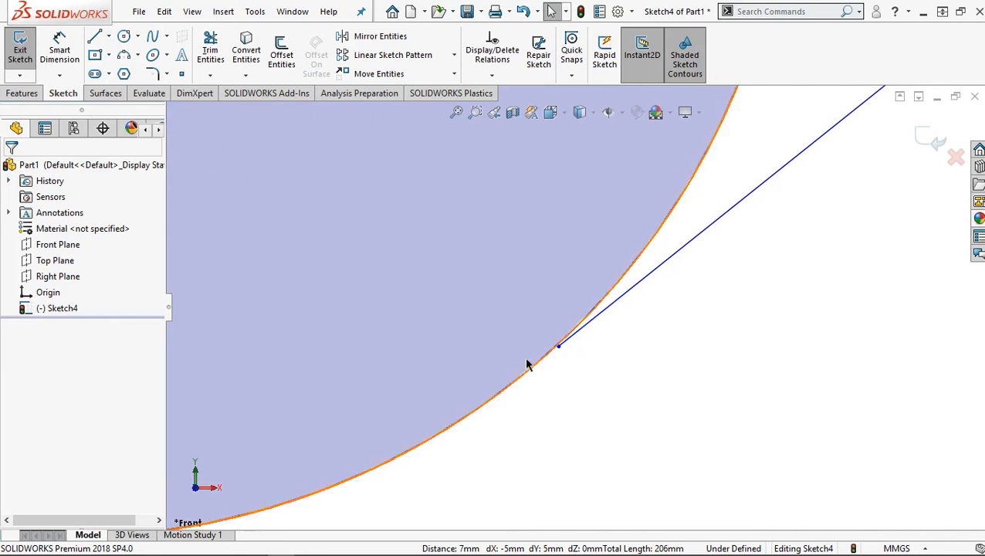
left_click(210, 50)
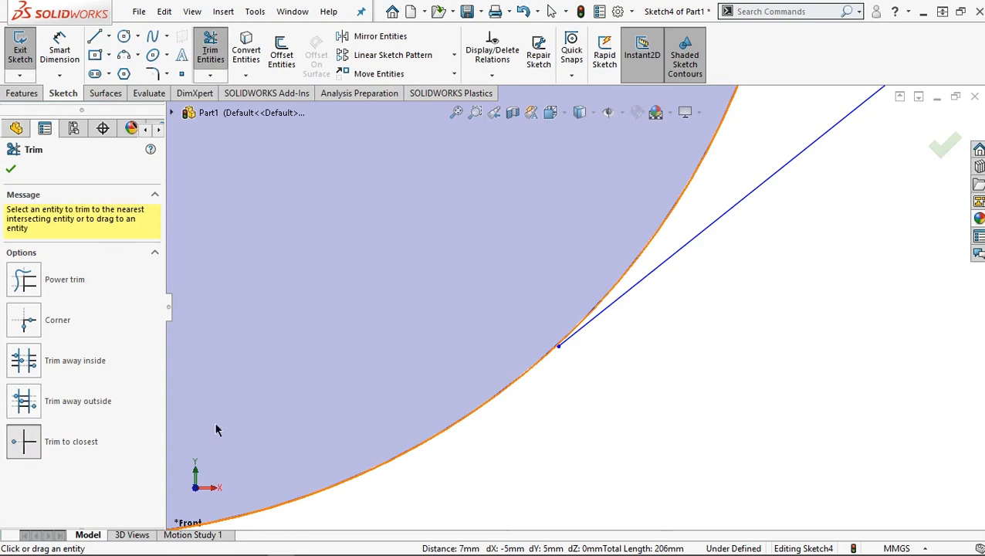
left_click_drag(608, 309, 561, 349)
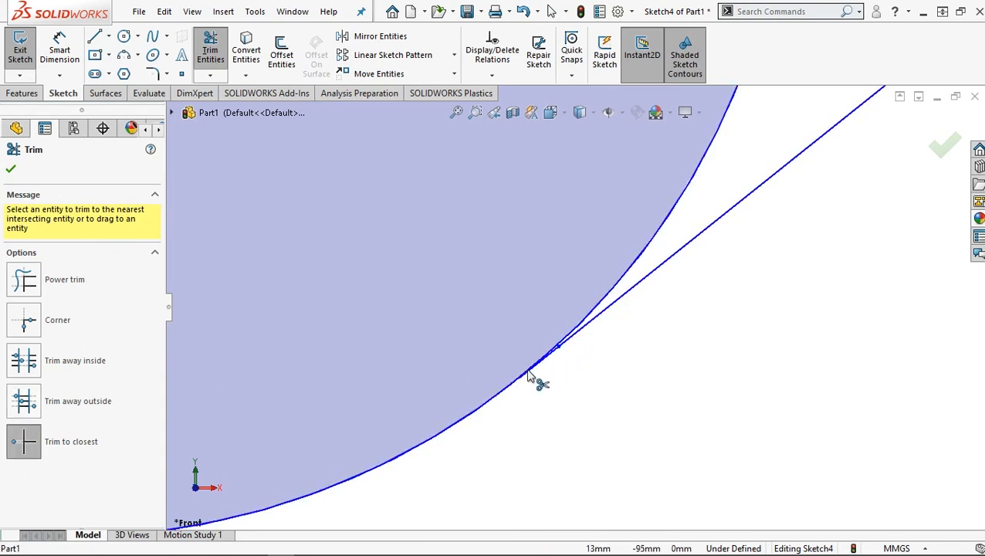
Trim the excess of the tangent line that runs past the upper-right outer circle
scroll(594, 347, "up", 3)
scroll(606, 325, "up", 2)
scroll(656, 258, "down", 4)
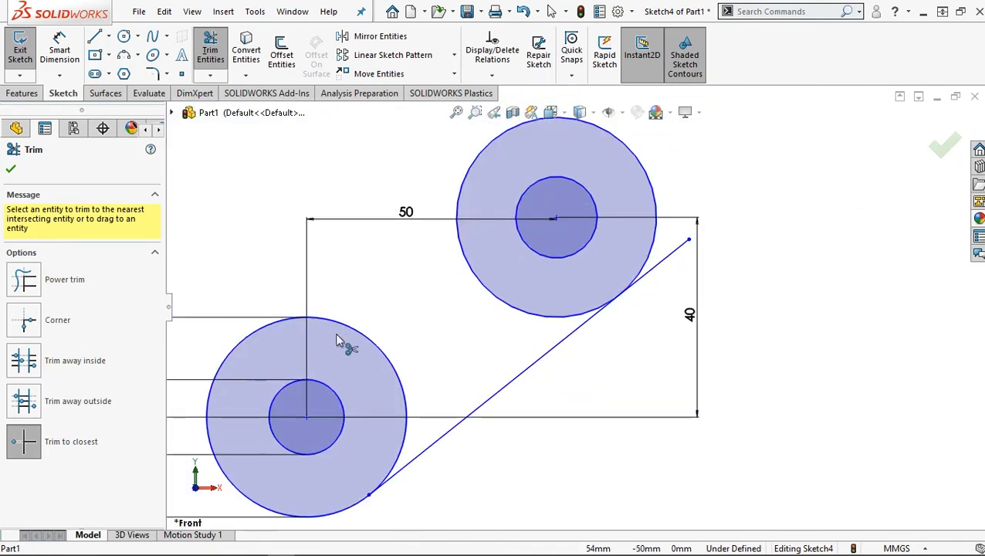
left_click(659, 268)
scroll(660, 274, "up", 5)
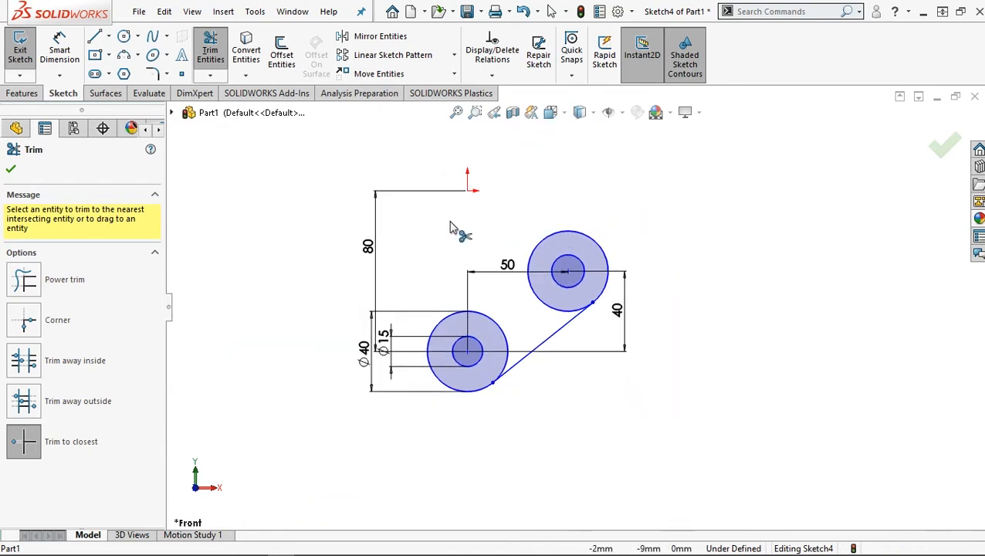
Sketch a vertical construction line about 50 mm long downward from the origin
scroll(379, 251, "down", 1)
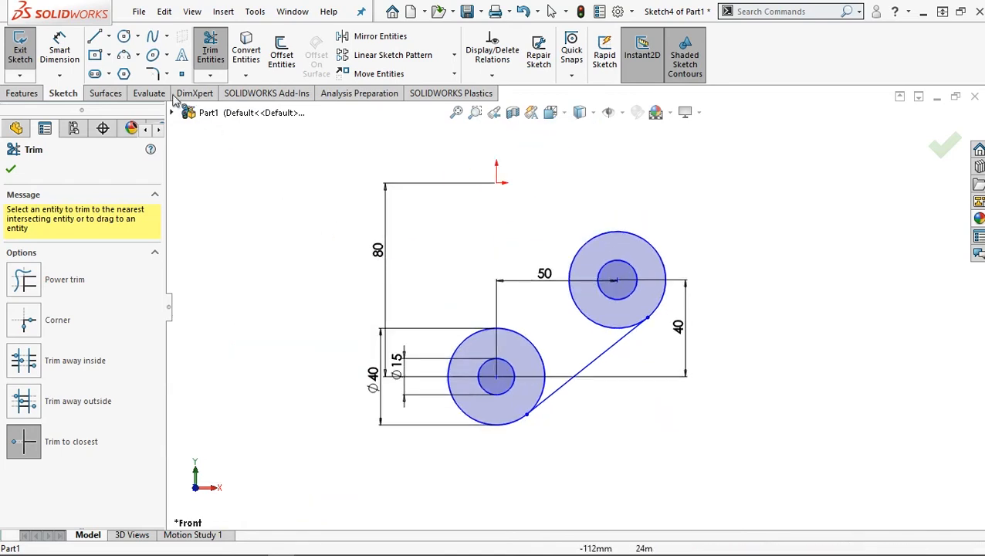
left_click(93, 39)
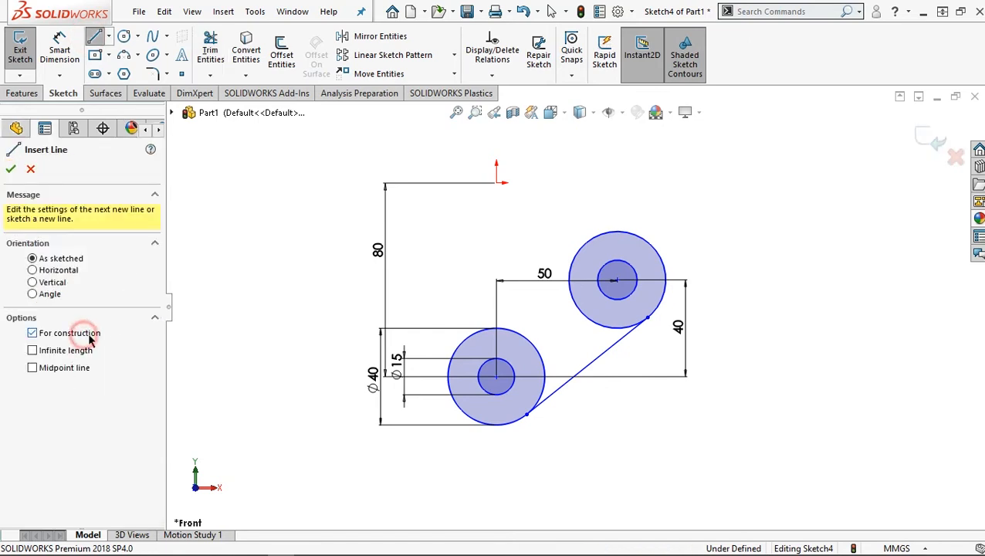
left_click(497, 183)
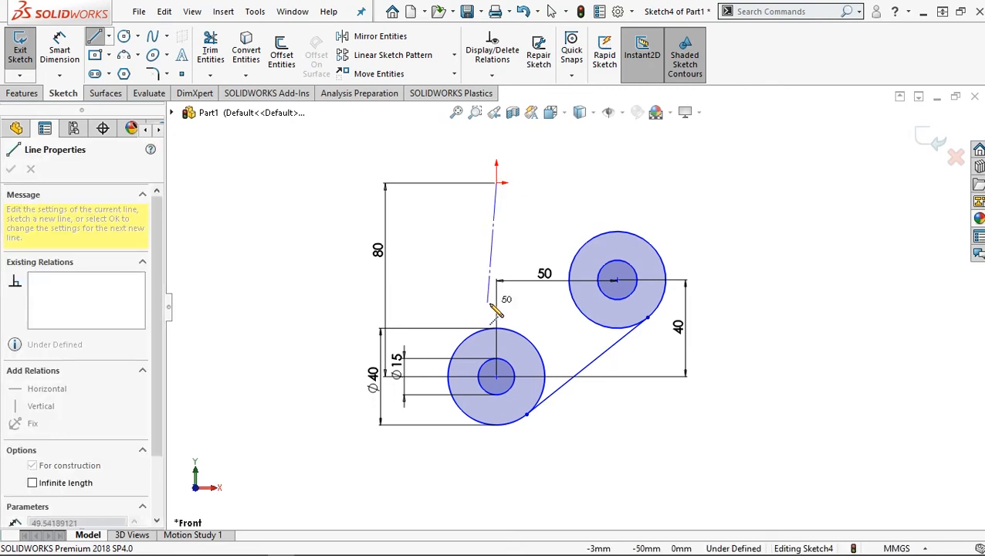
left_click(495, 303)
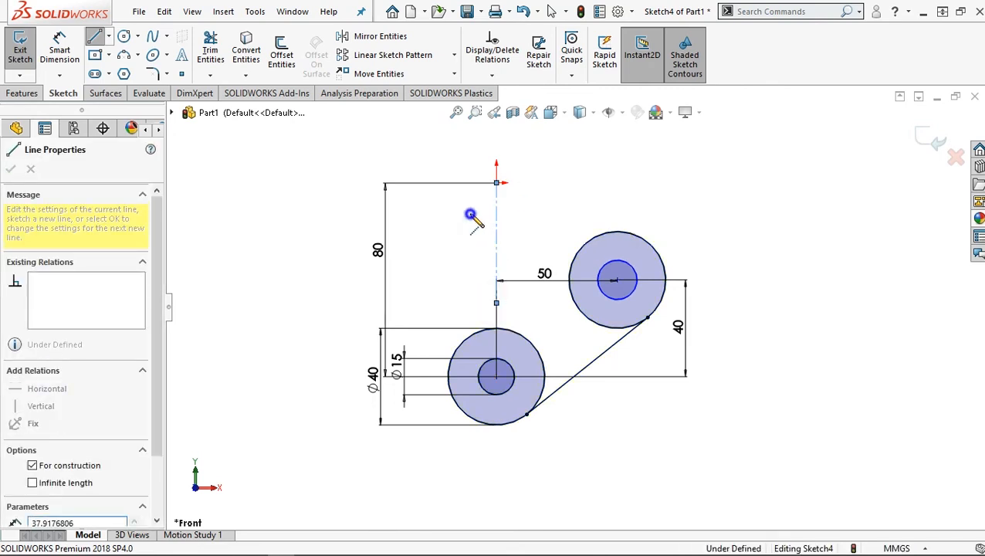
right_click(495, 242)
left_click(501, 221)
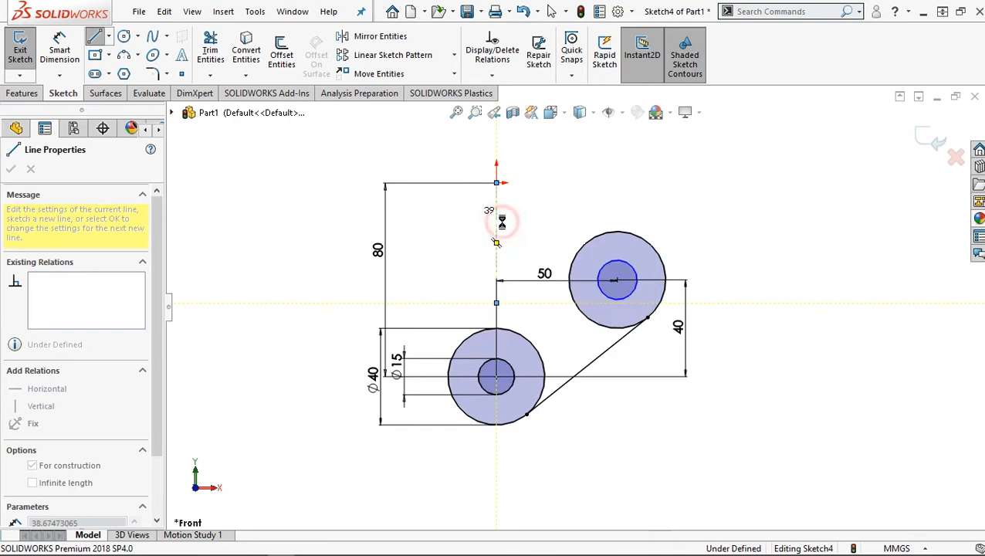
Mirror the upper-right circle pair and the tangent line about the vertical construction line, keeping the originals
left_click(388, 42)
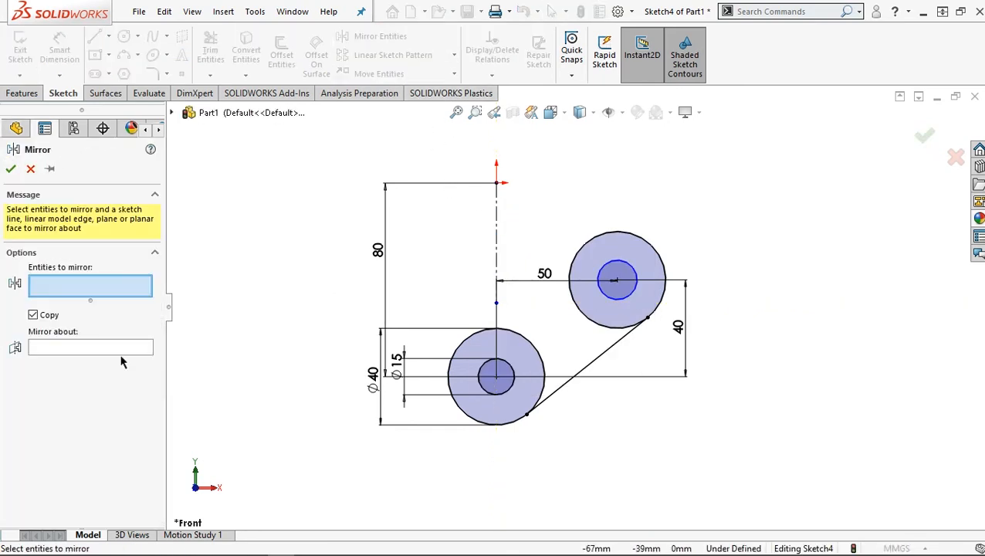
left_click(70, 348)
left_click(496, 246)
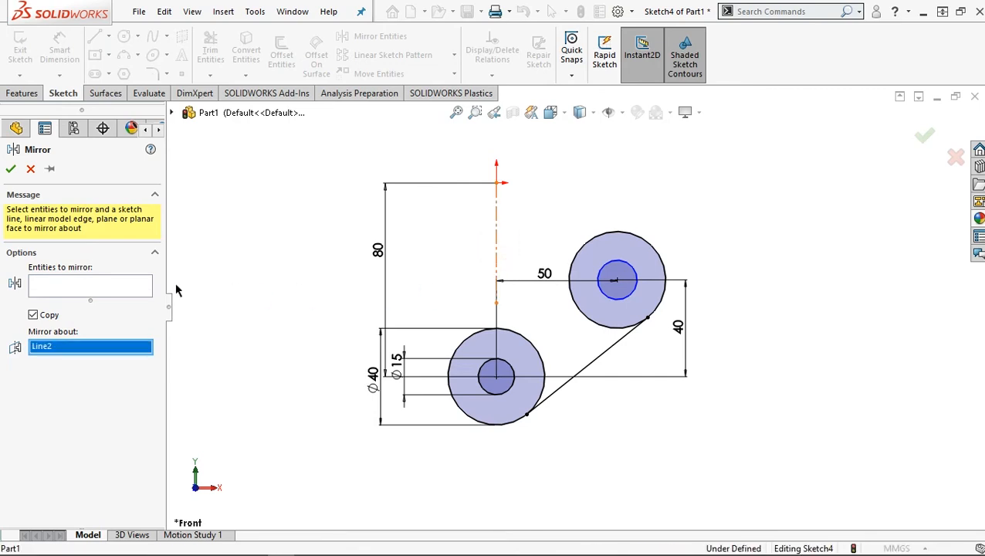
left_click(96, 284)
left_click(579, 255)
left_click(617, 293)
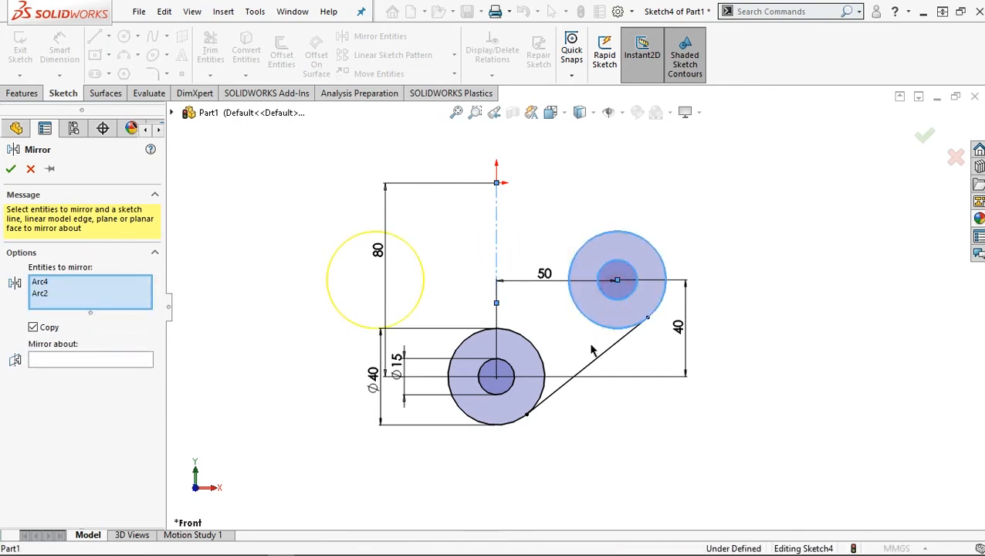
left_click(598, 356)
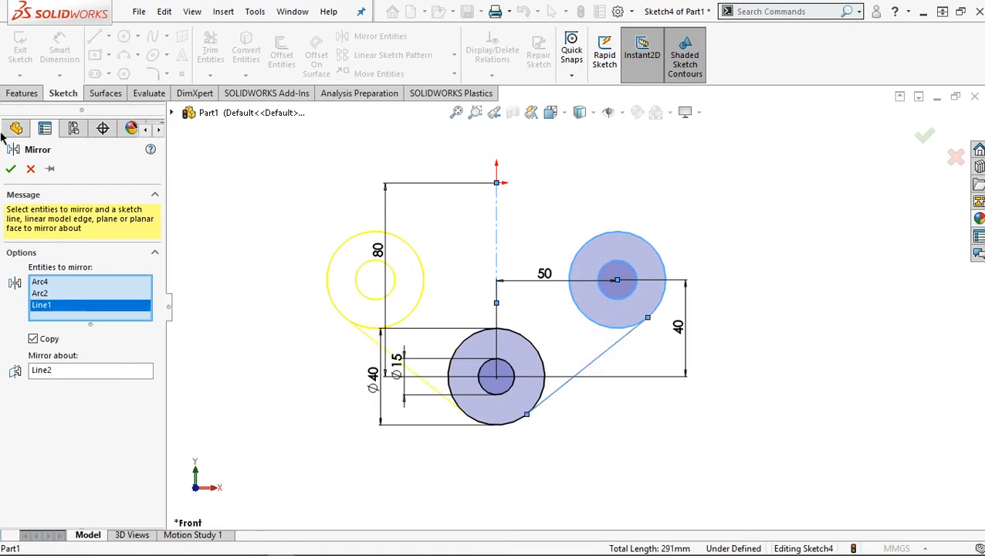
left_click(11, 173)
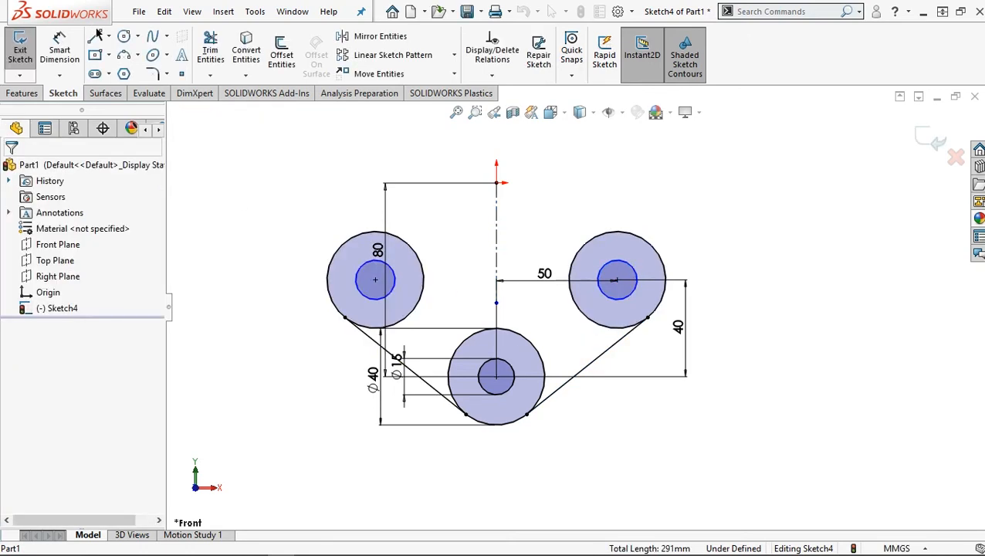
Sketch 40 mm vertical lines up from the outermost points of the left and right outer circles, joined by a horizontal line through the origin
left_click(327, 279)
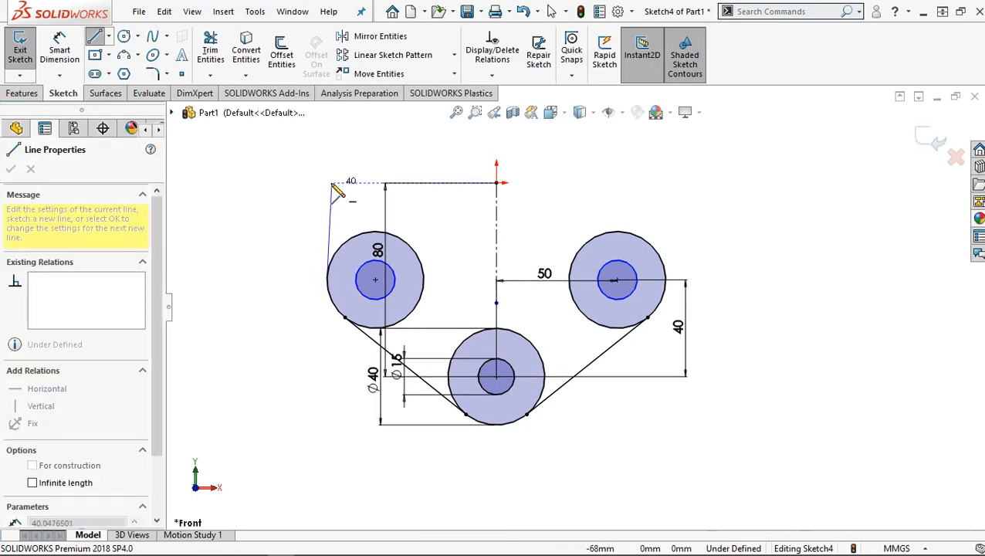
left_click(327, 183)
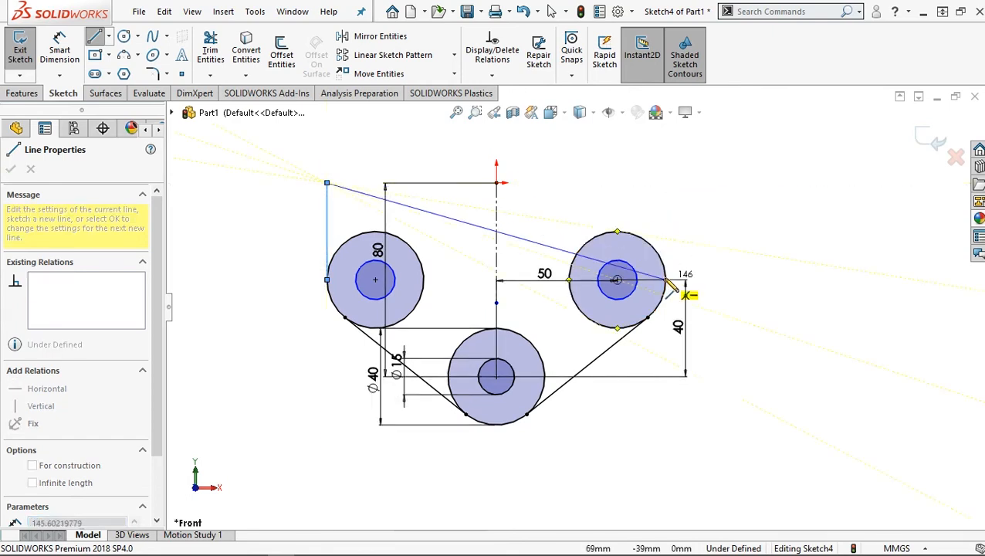
left_click(666, 183)
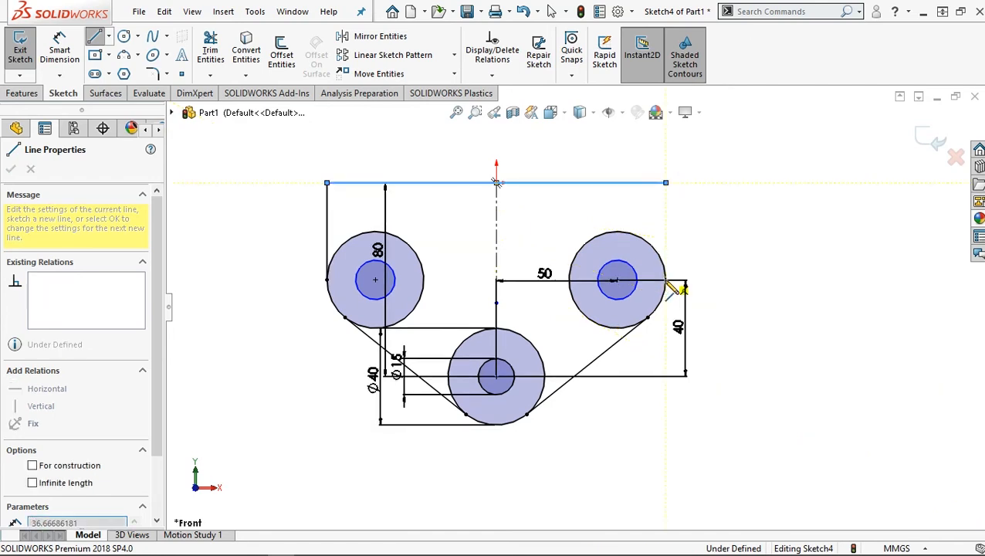
left_click(665, 279)
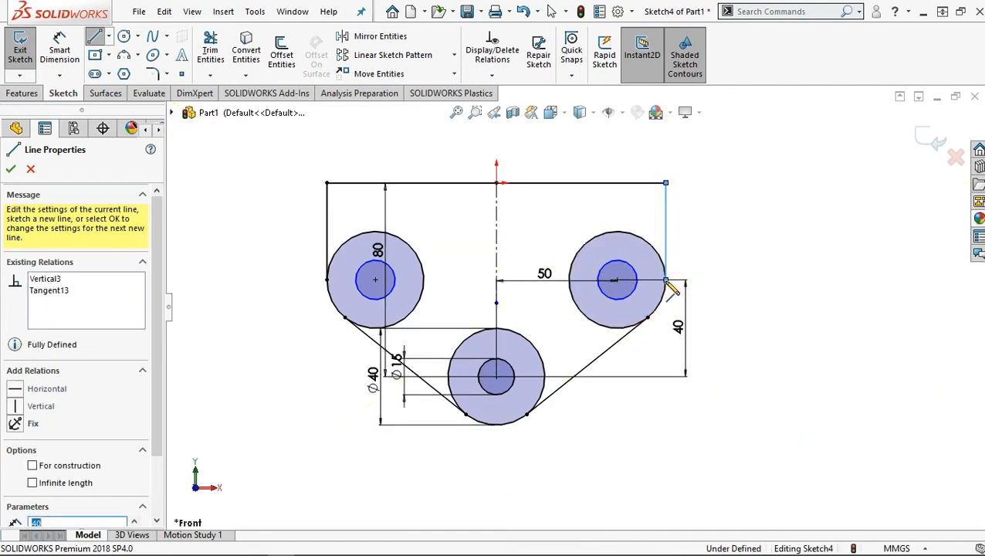
Trim away the inner arcs of the three outer circles, leaving only the rounded corners of the plate outline
left_click(214, 55)
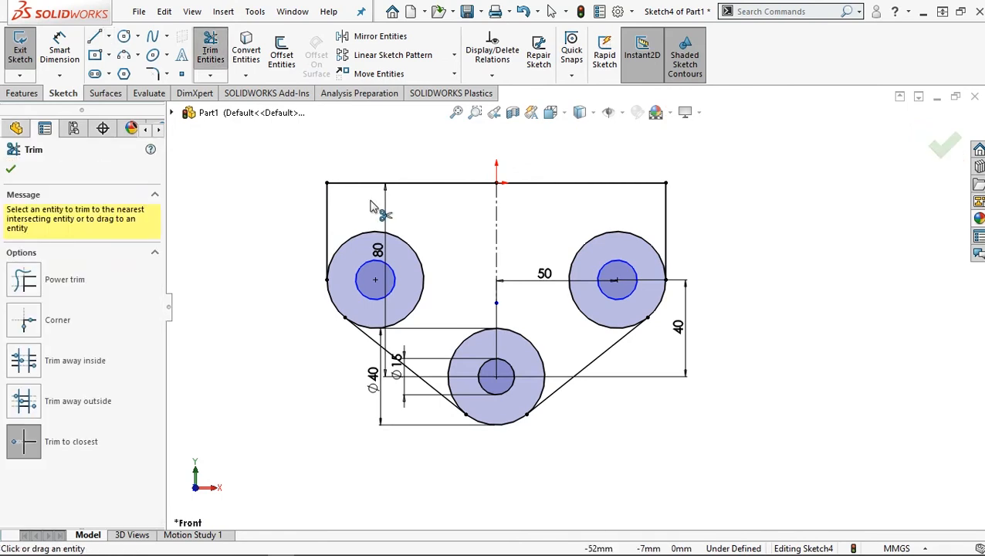
left_click(351, 235)
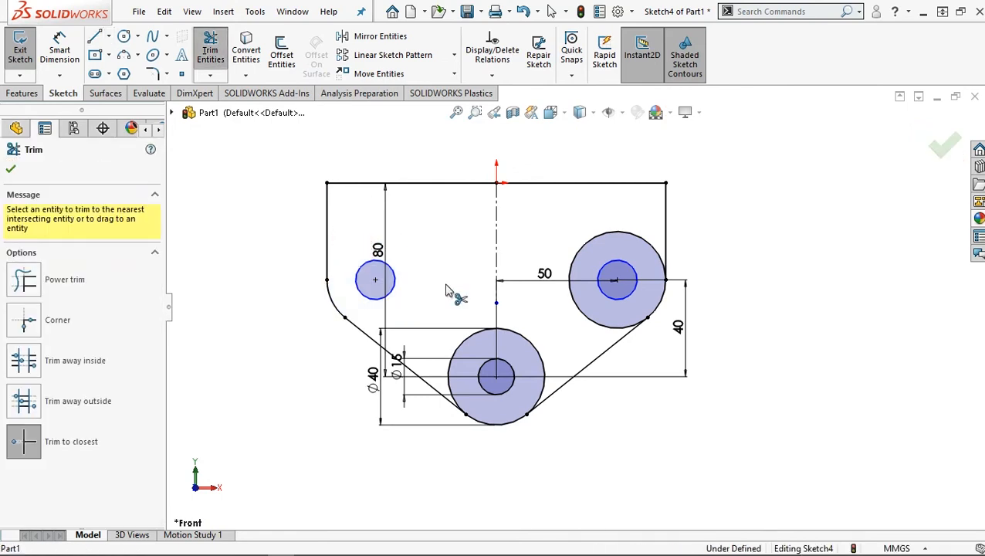
left_click(485, 336)
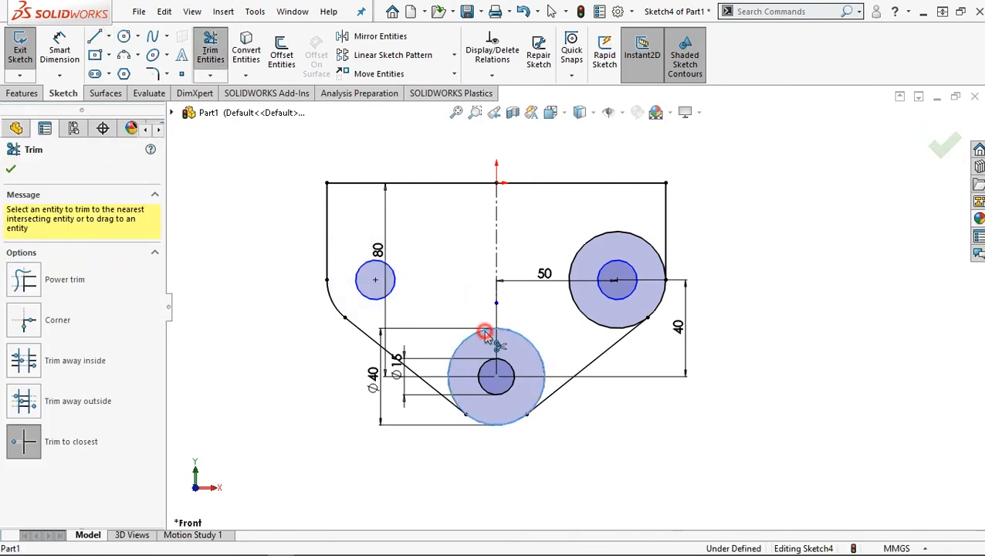
left_click(592, 248)
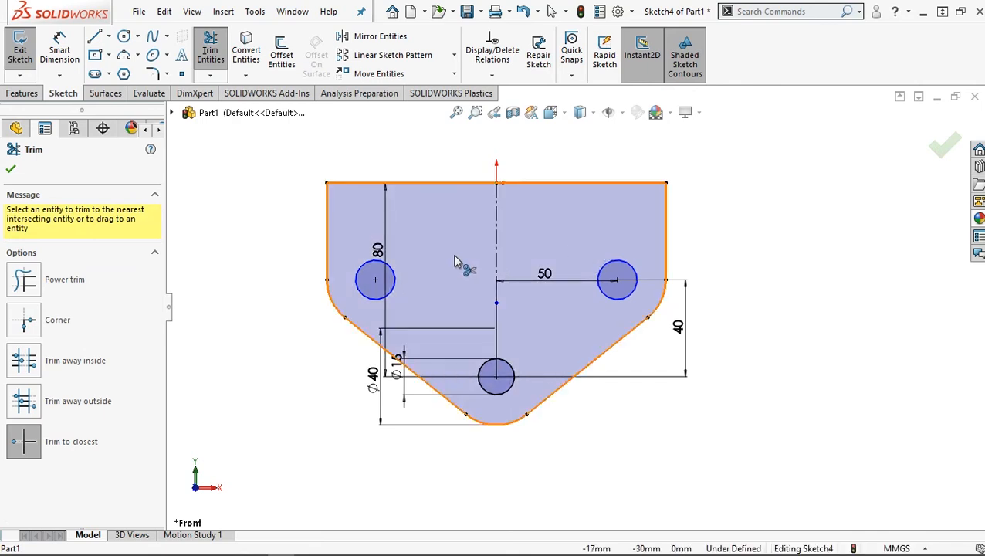
Apply an Equal relation to the three small hole circles so the upper two match the 15 mm lower one
left_click(60, 50)
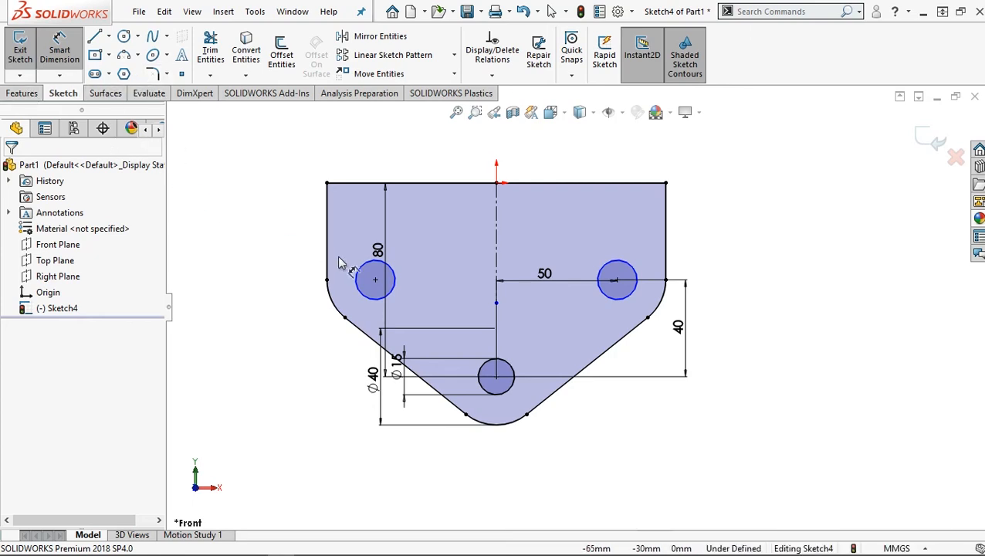
key("Escape")
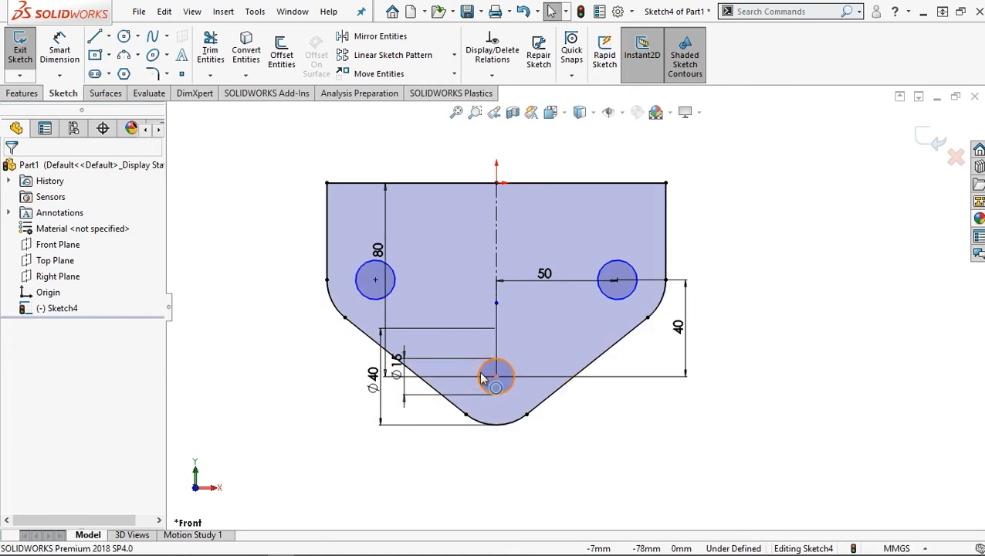
left_click(481, 378)
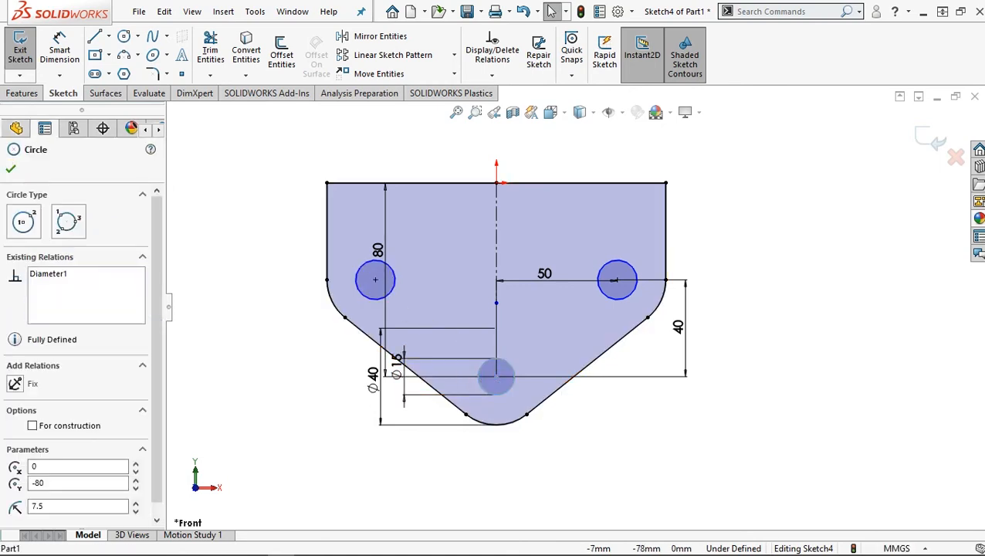
left_click(376, 299)
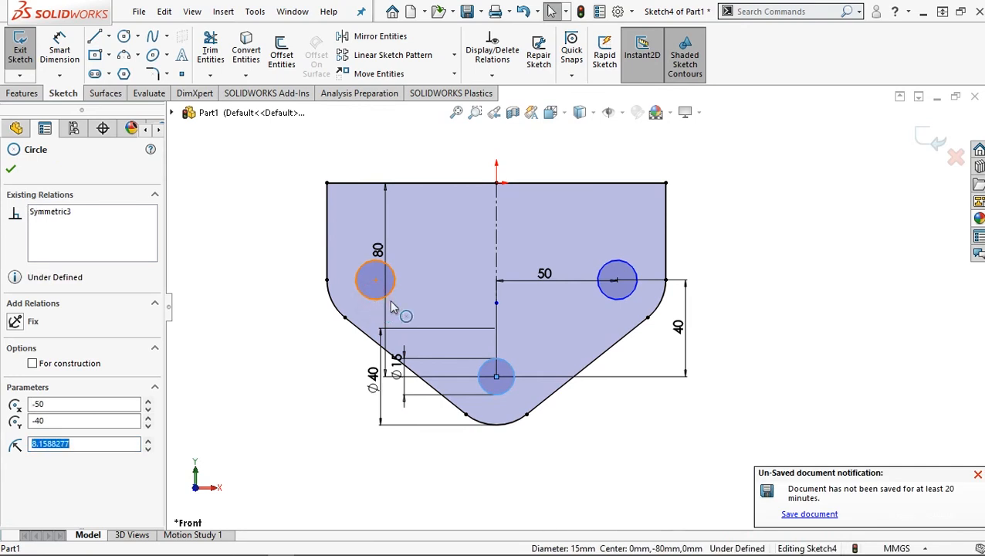
left_click(610, 303, "ctrl")
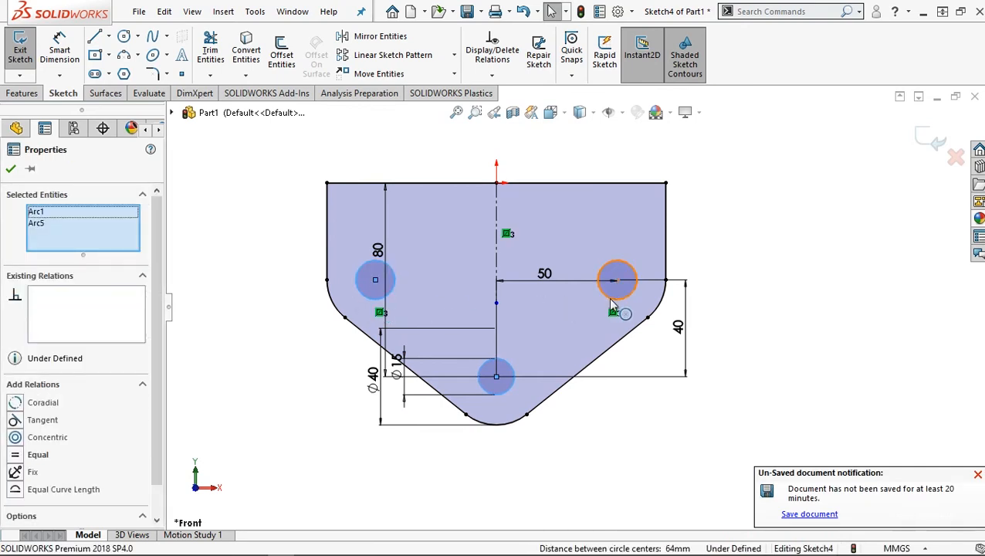
left_click(611, 303, "ctrl")
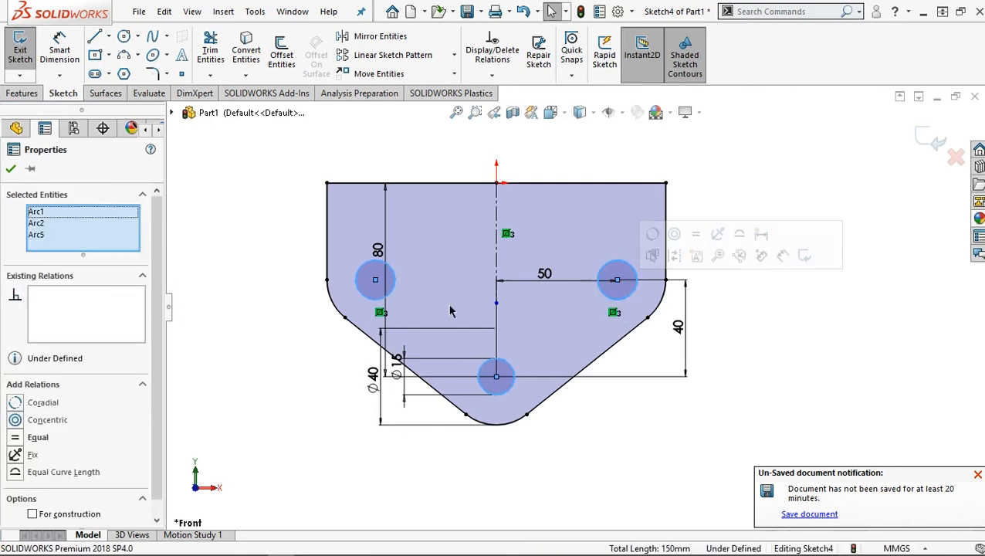
left_click(16, 437)
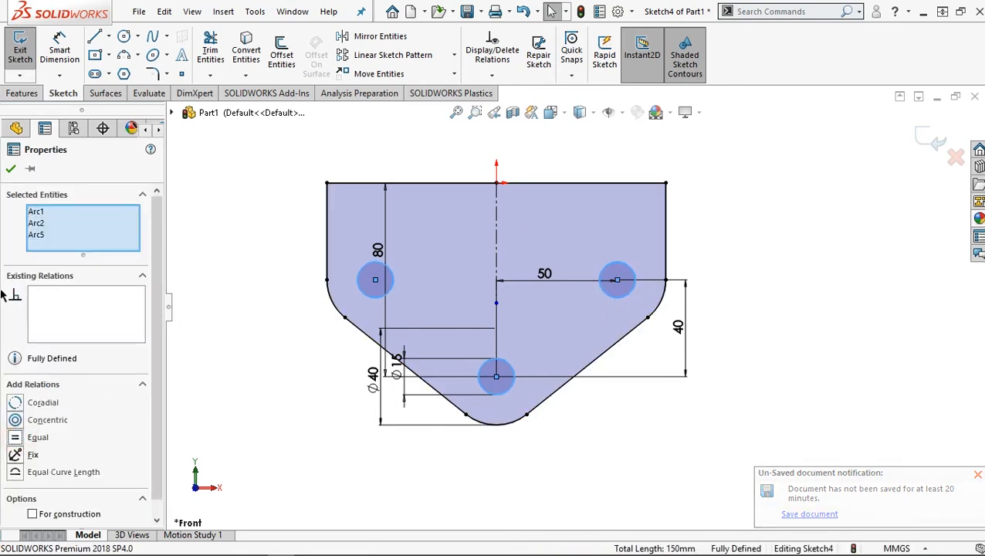
left_click(11, 170)
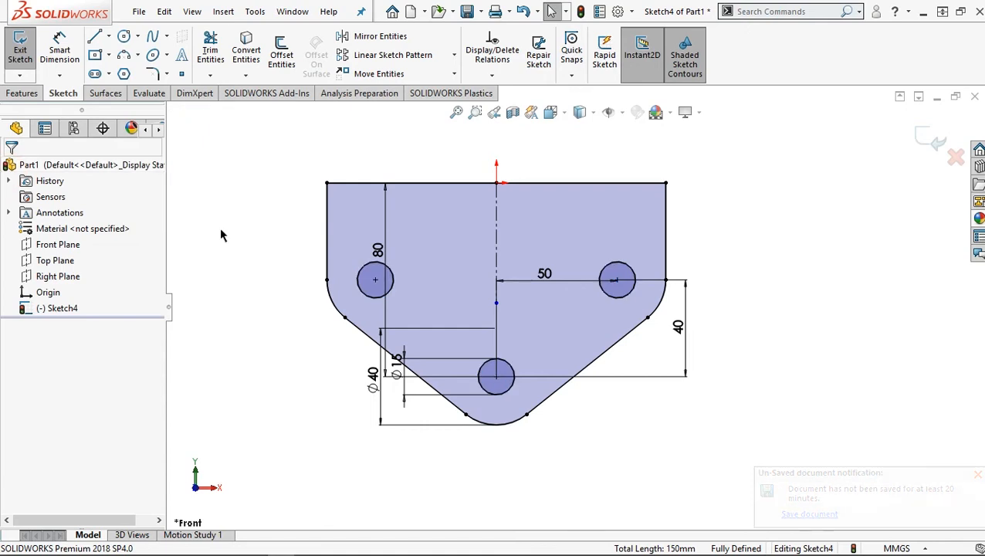
Offset the profile's upper horizontal line 15 mm outward, above the plate, with the direction reversed and the dimension added
left_click(281, 53)
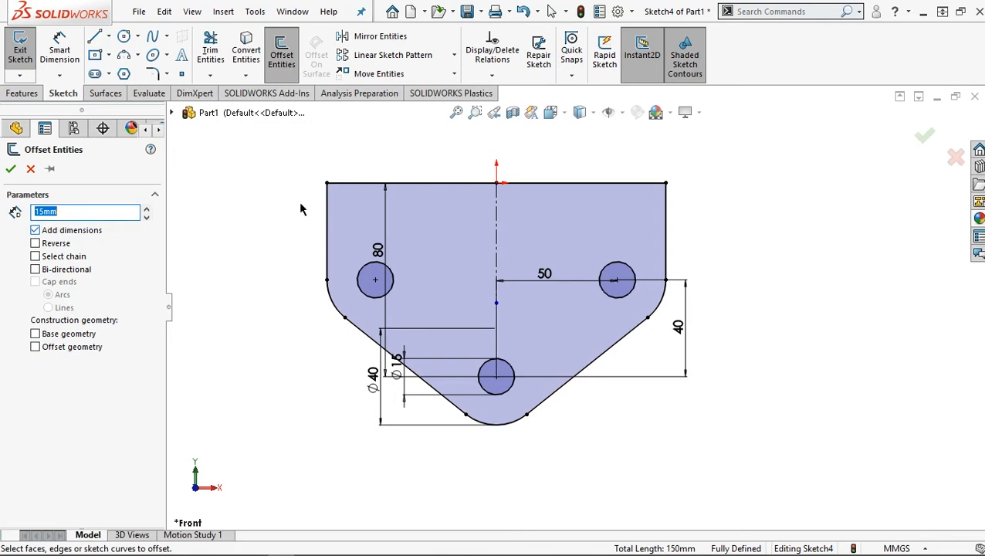
left_click(446, 186)
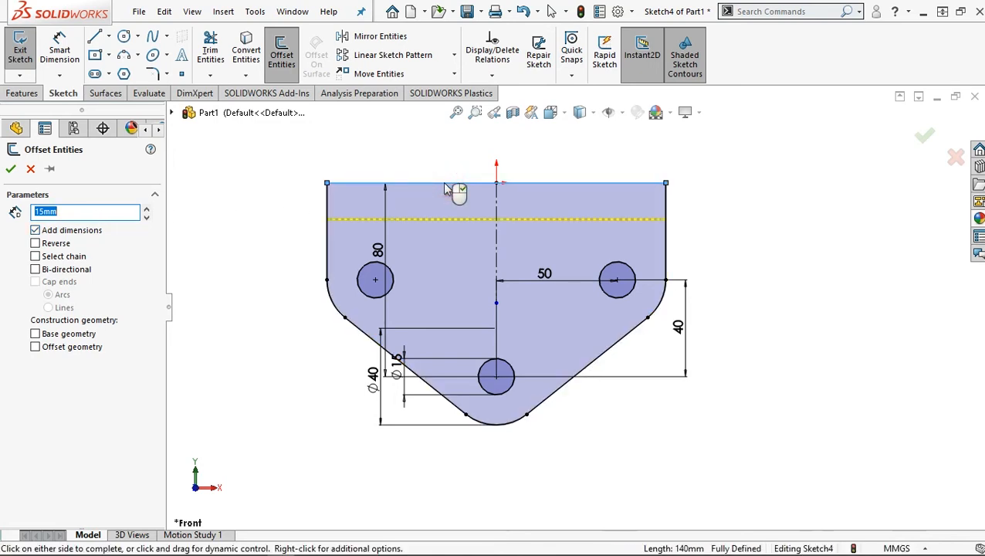
left_click(36, 243)
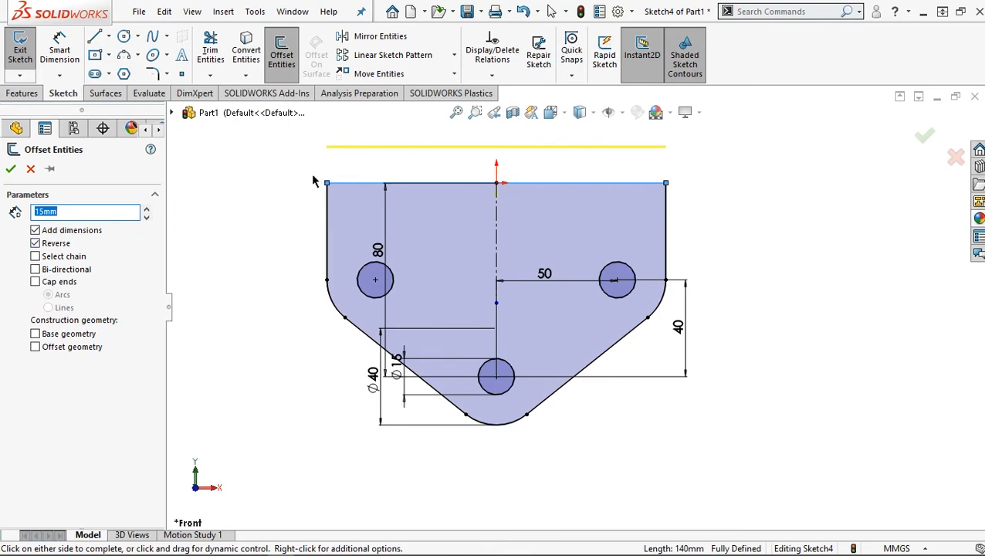
left_click(11, 169)
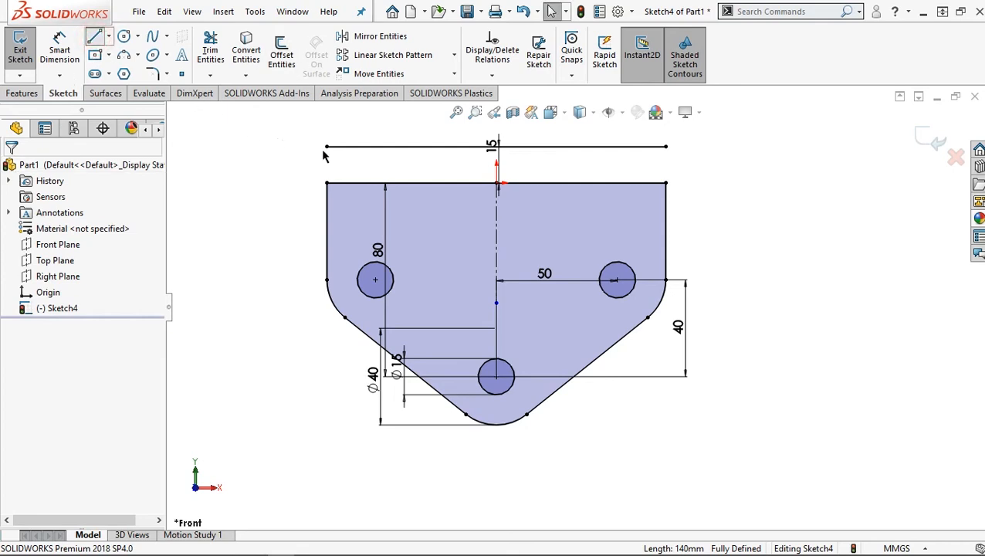
Close the strip above the plate with 15 mm vertical lines joining both ends of the offset line to the plate's upper corners
key("l")
left_click(328, 183)
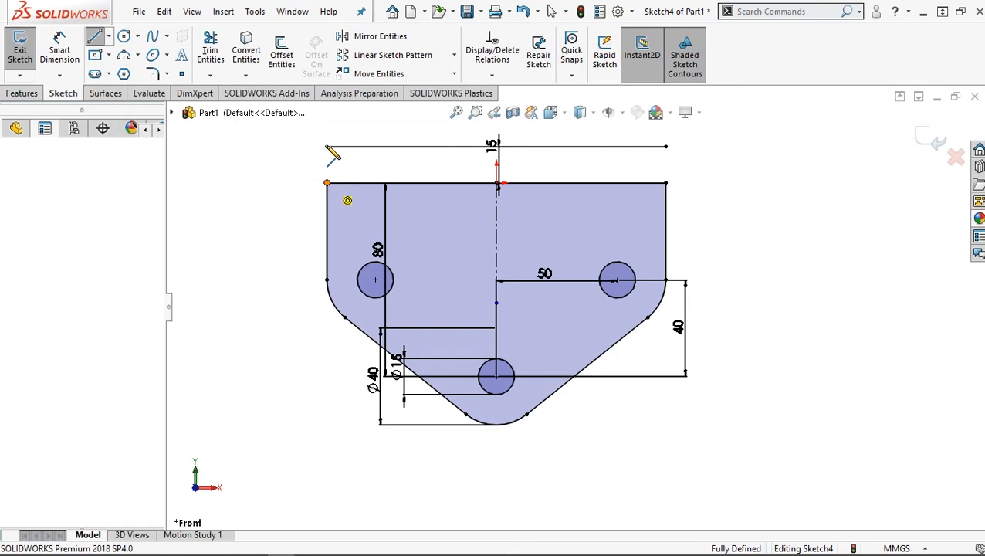
double_click(327, 146)
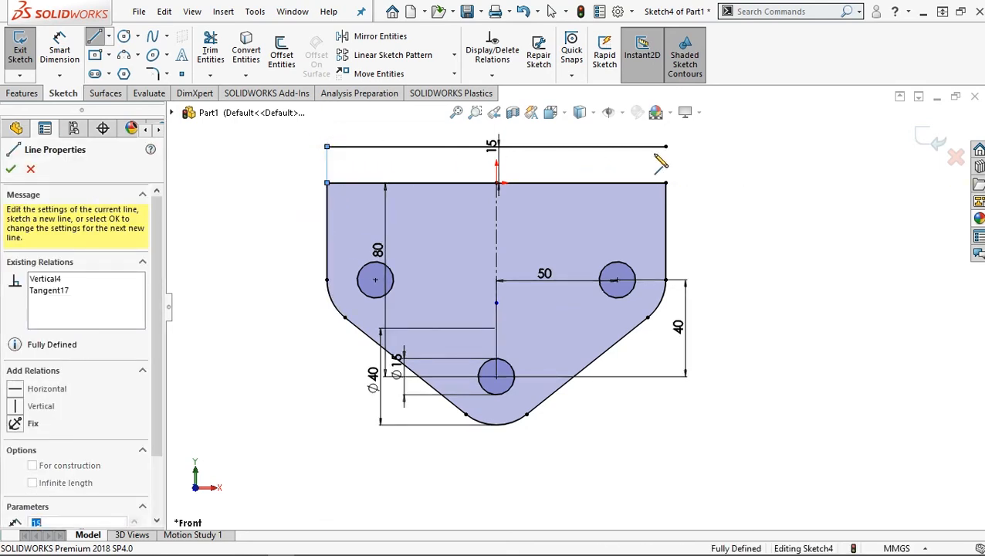
left_click(666, 146)
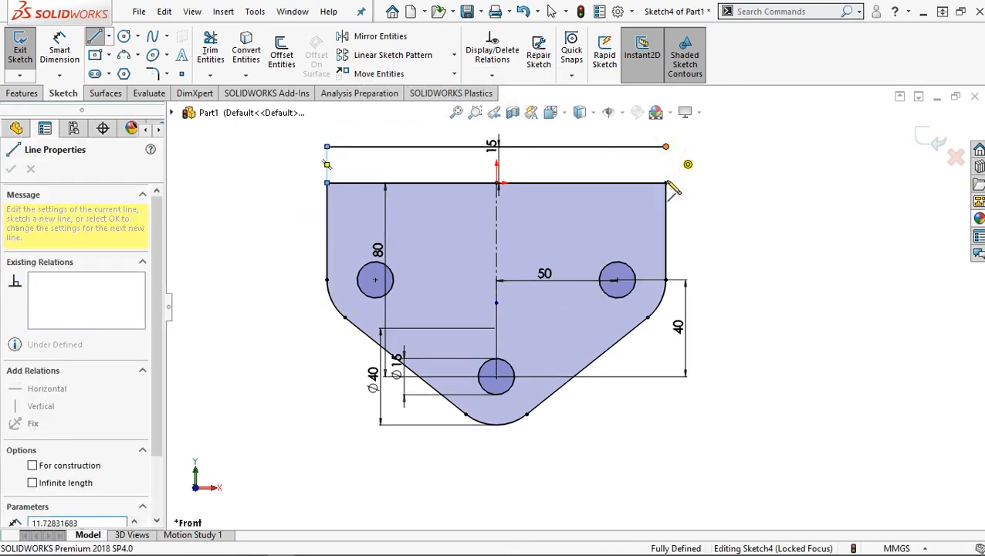
double_click(666, 183)
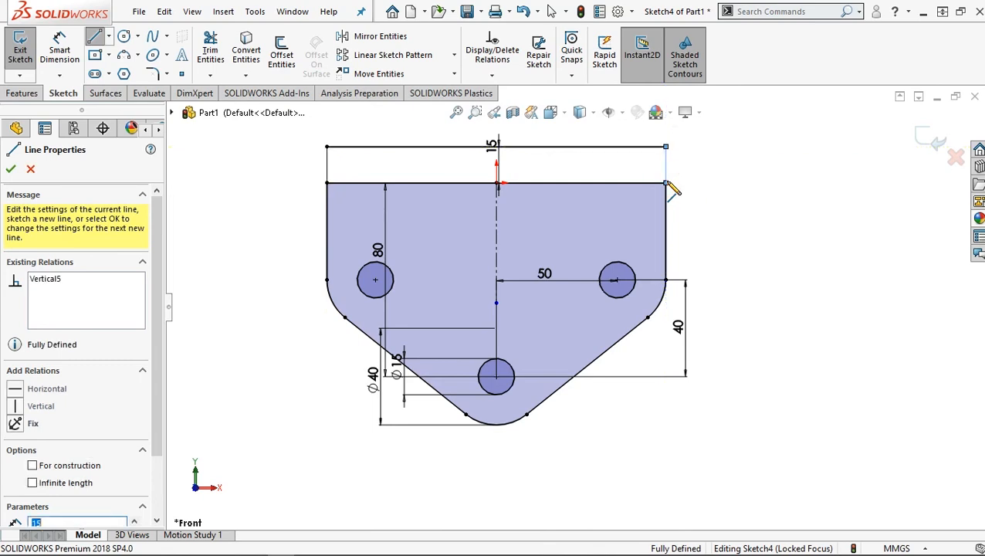
left_click(11, 169)
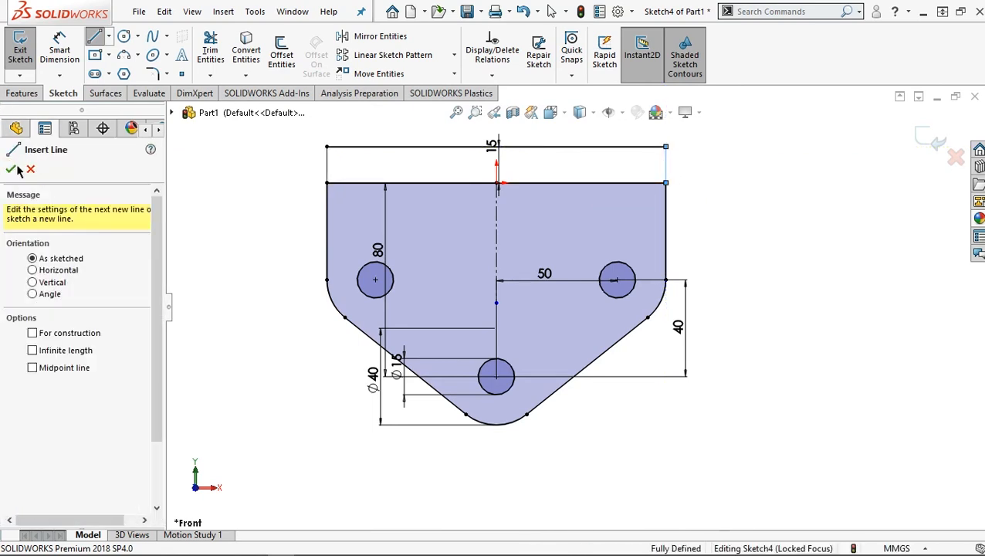
scroll(711, 184, "up", 1)
scroll(707, 182, "down", 1)
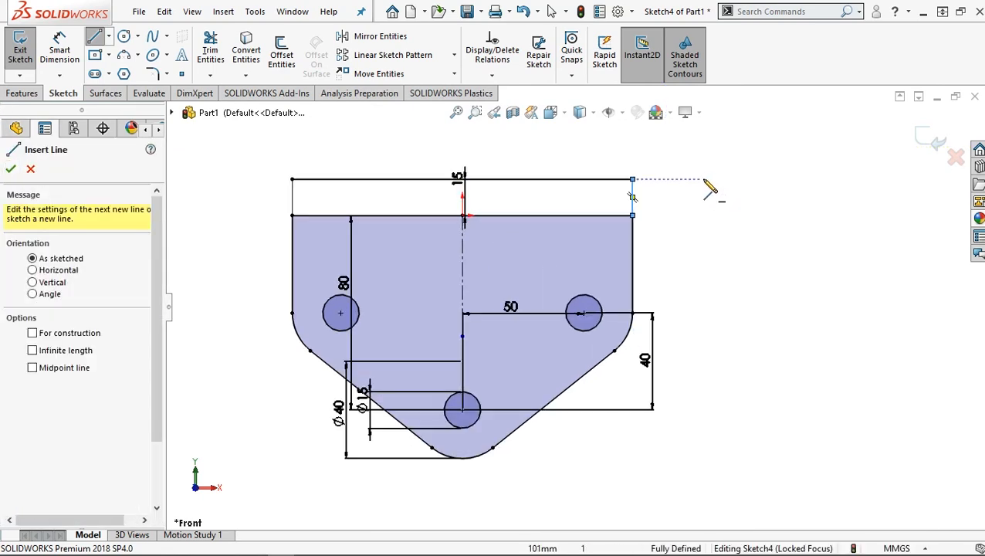
left_click(14, 170)
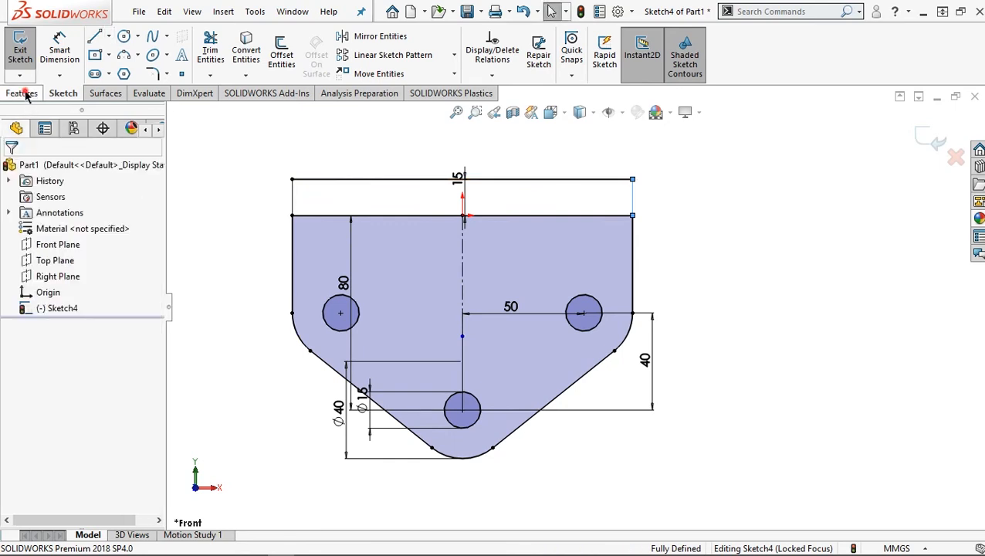
Extrude the plate region with its three holes 15 mm, leaving out the narrow strip above it
left_click(23, 94)
left_click(22, 63)
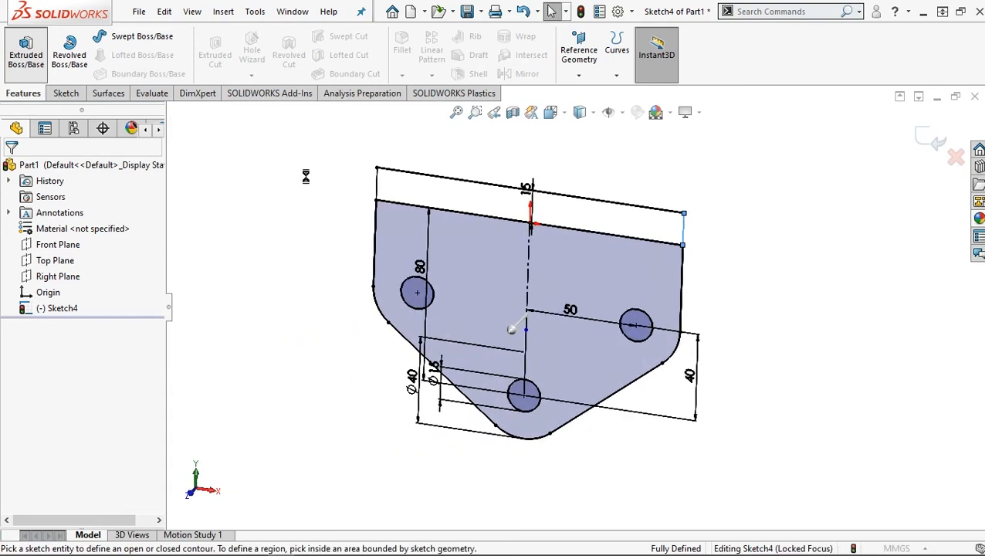
left_click(497, 269)
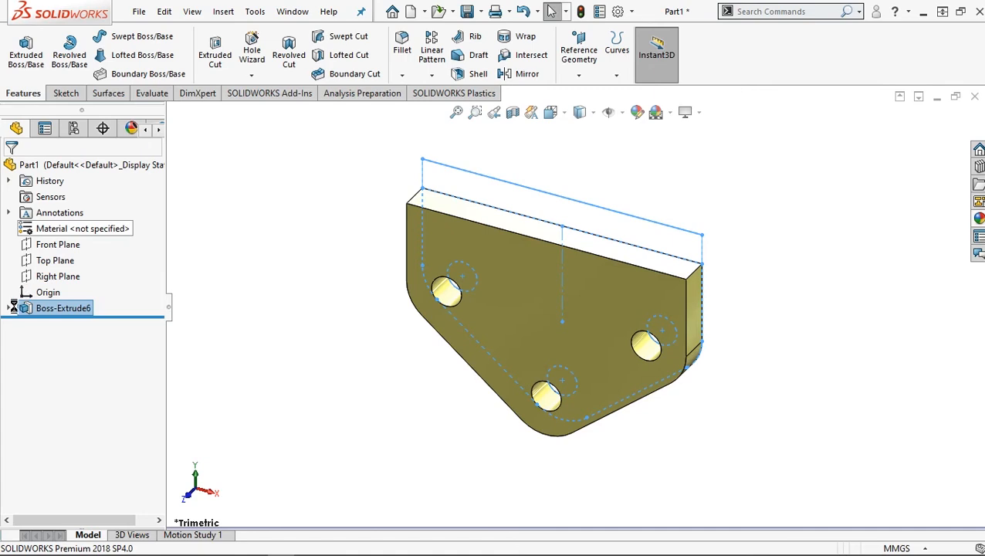
Reuse the plate's sketch to extrude the narrow strip region above the plate 60 mm, merged with the plate
left_click(9, 309)
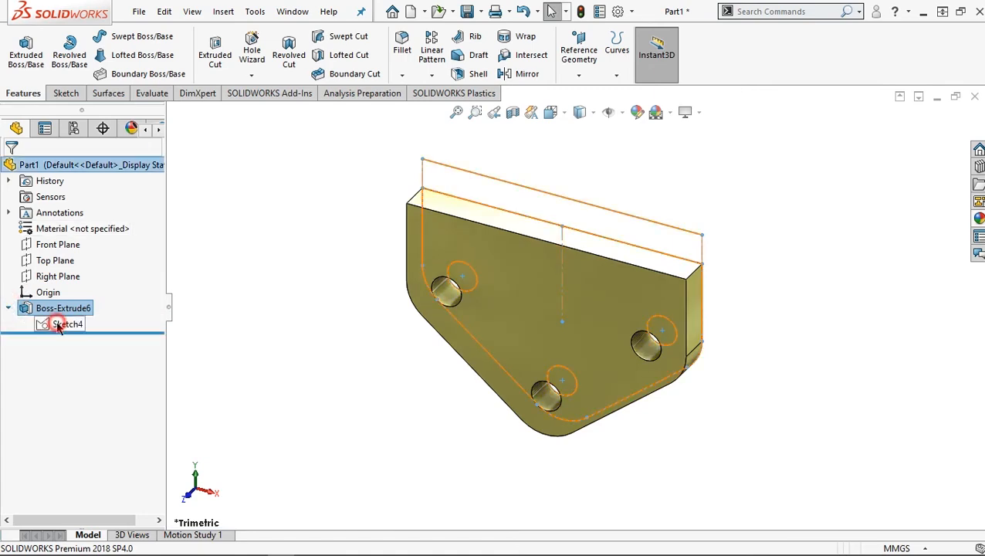
left_click(62, 324)
left_click(26, 52)
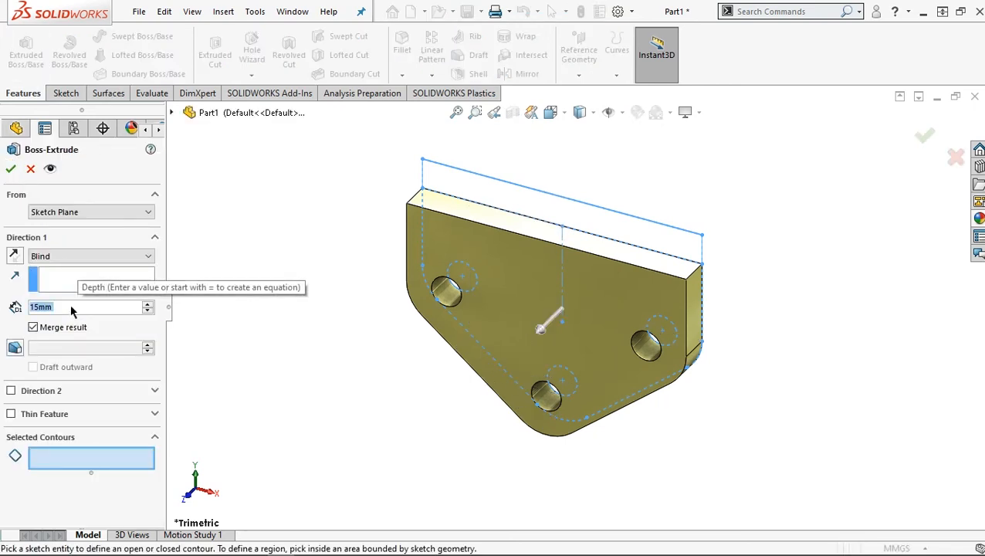
type("60")
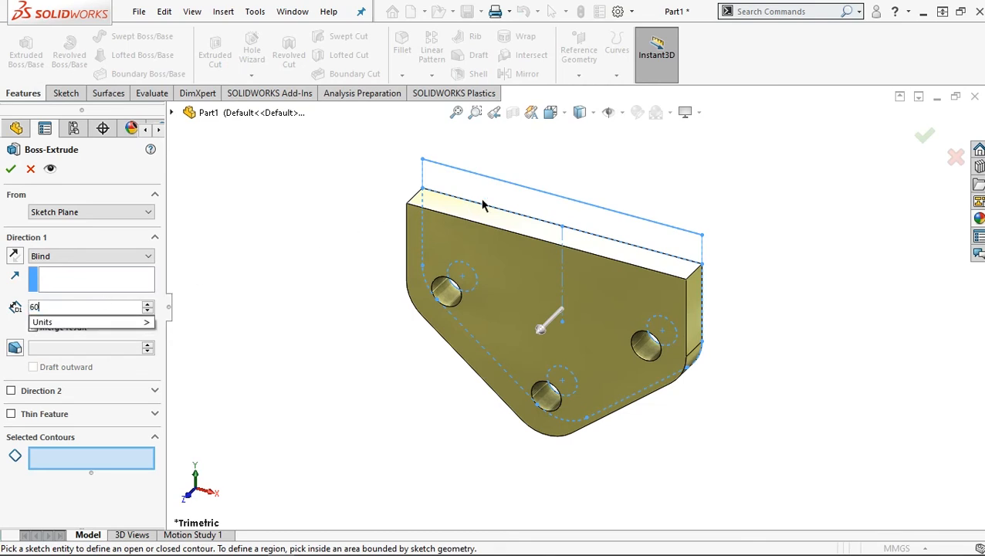
left_click(505, 196)
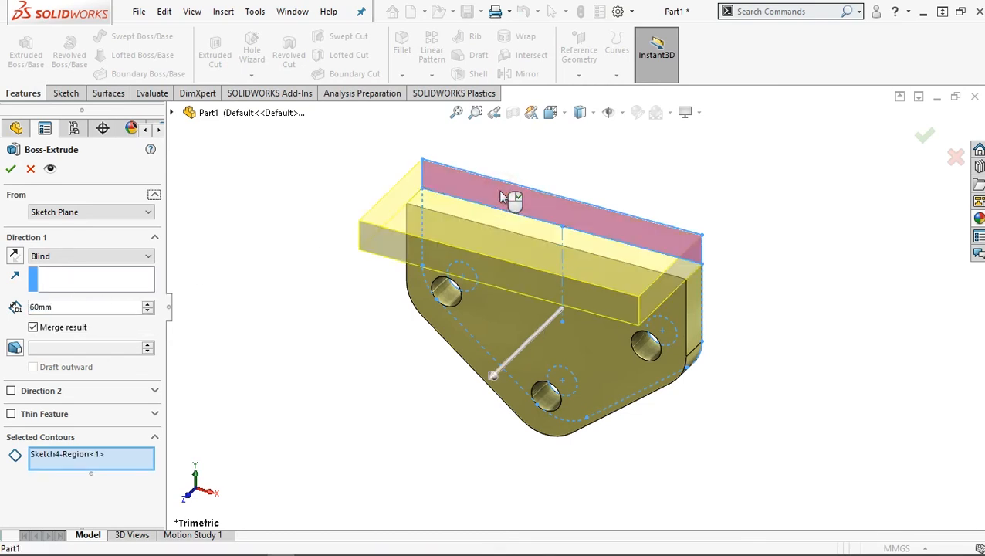
left_click(11, 168)
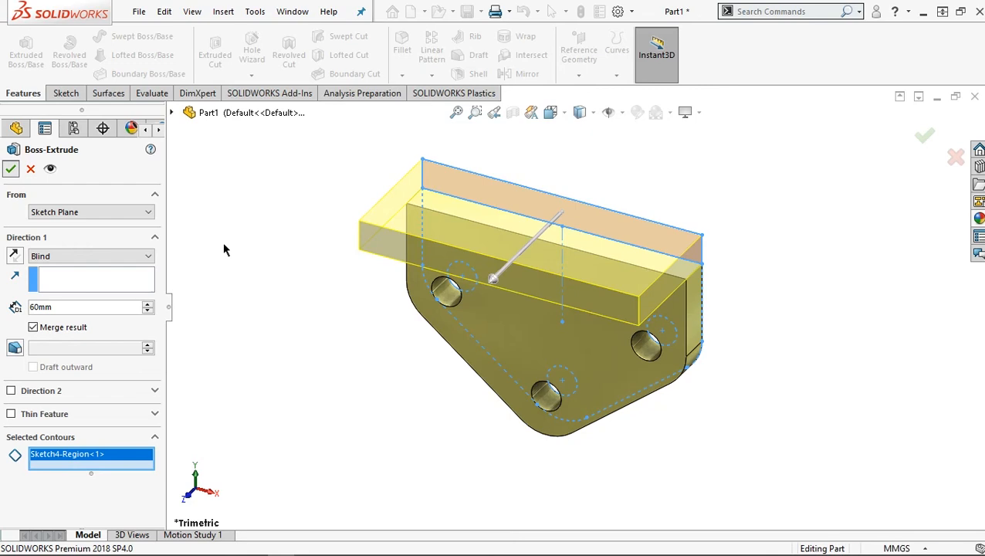
Start a sketch on the bracket's L-shaped end face with a vertical construction line about 46 mm long rising from the flange's top edge midpoint
left_click(656, 294)
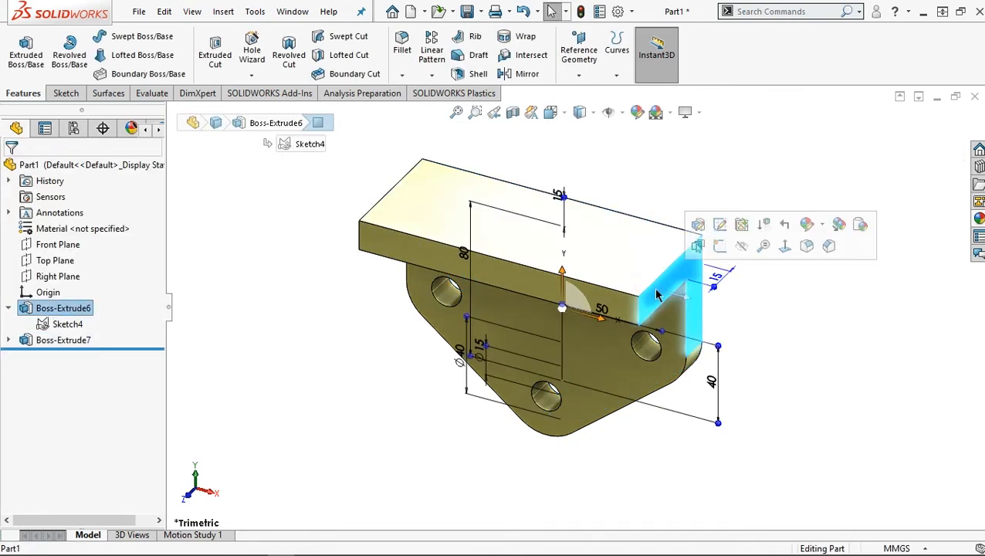
left_click(741, 245)
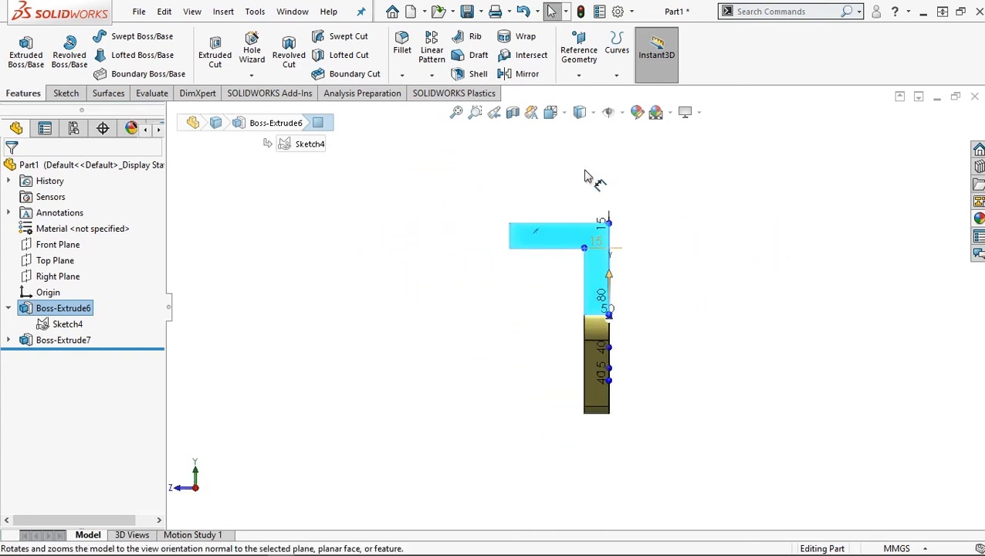
left_click(67, 93)
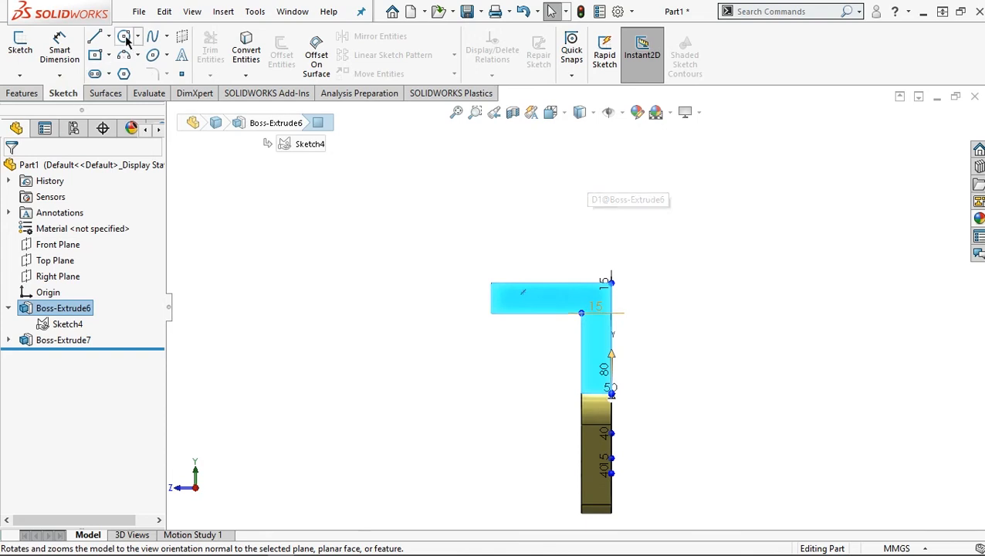
left_click(97, 39)
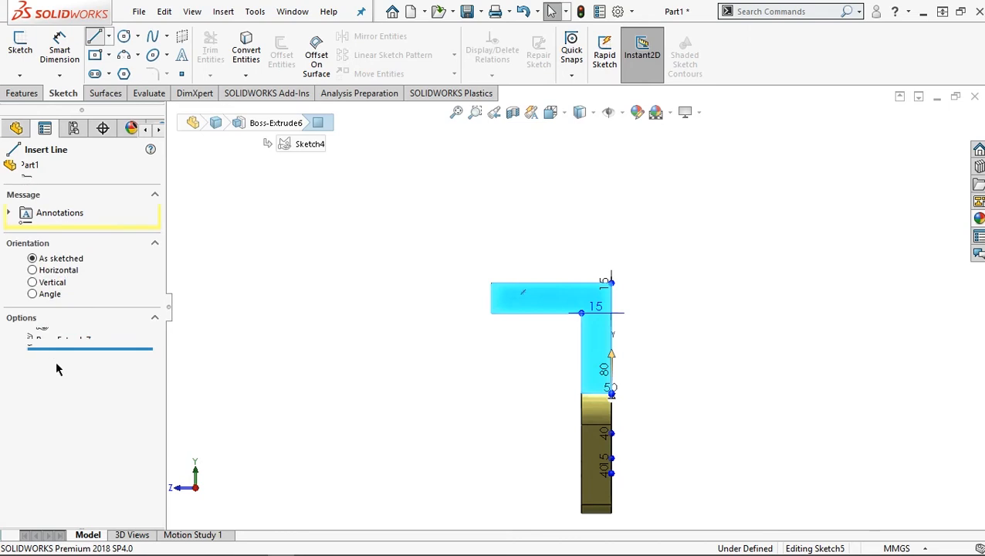
left_click(66, 332)
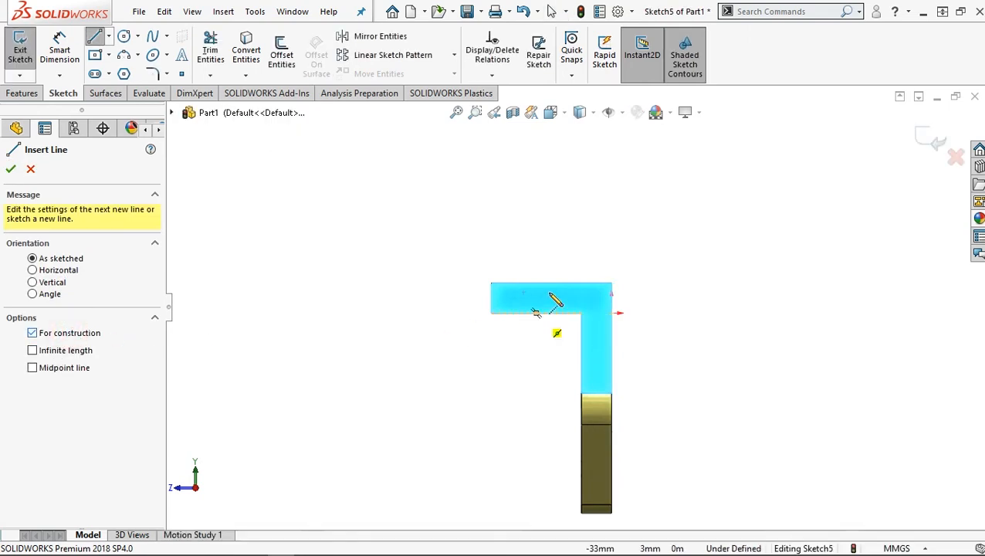
left_click(551, 283)
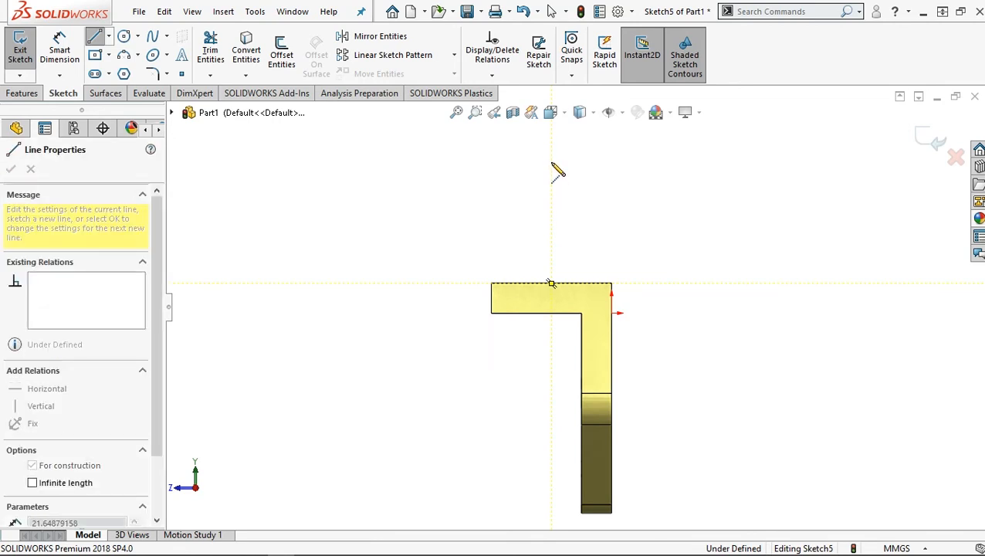
left_click(551, 190)
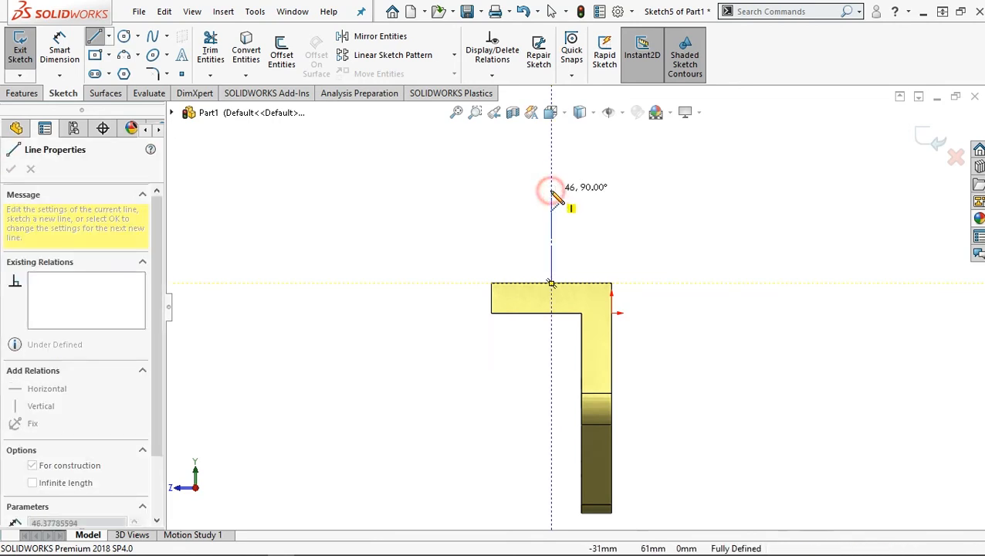
key("Escape")
key("Escape")
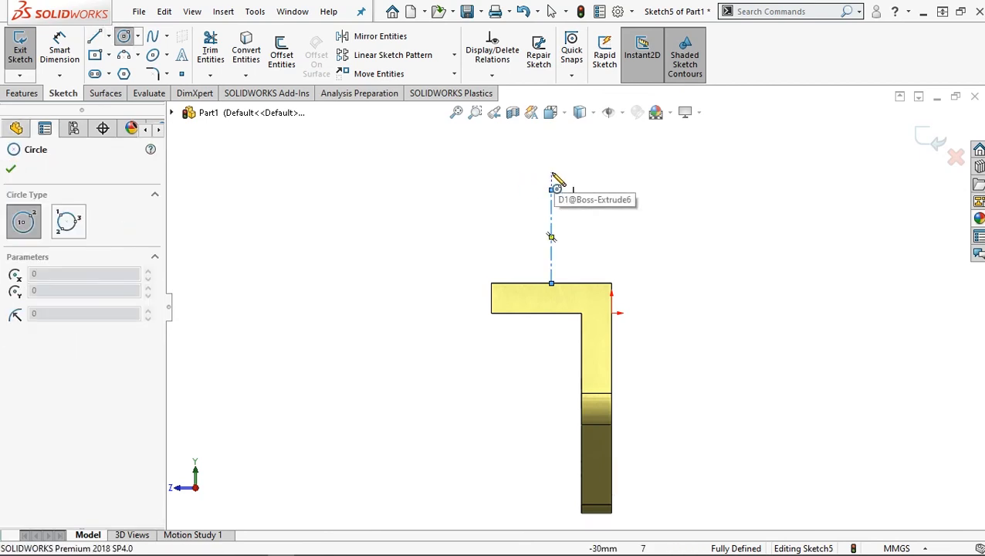
Sketch two concentric circles of about 20 mm and 11 mm radius, centred just above the construction line's upper end
left_click(552, 173)
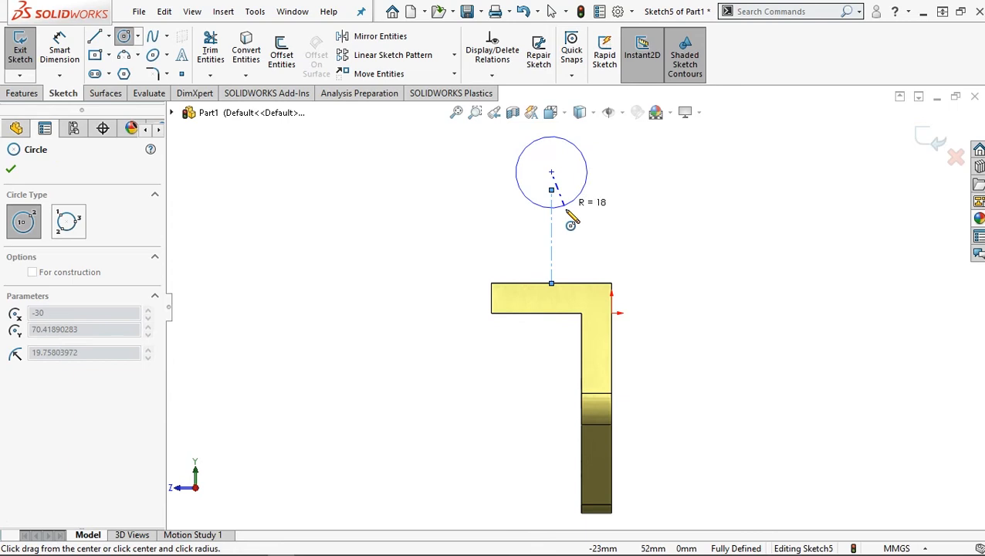
left_click(563, 209)
left_click(551, 172)
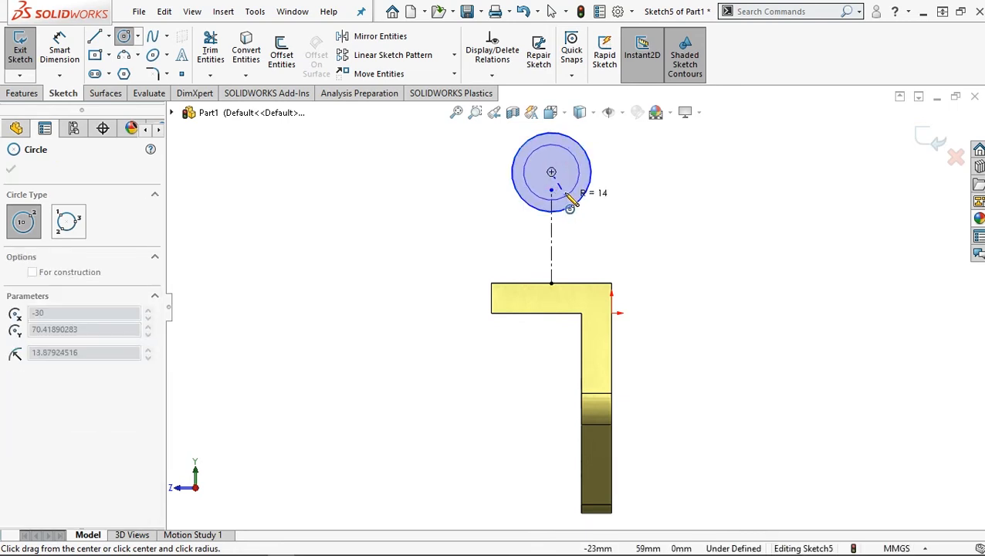
left_click(567, 189)
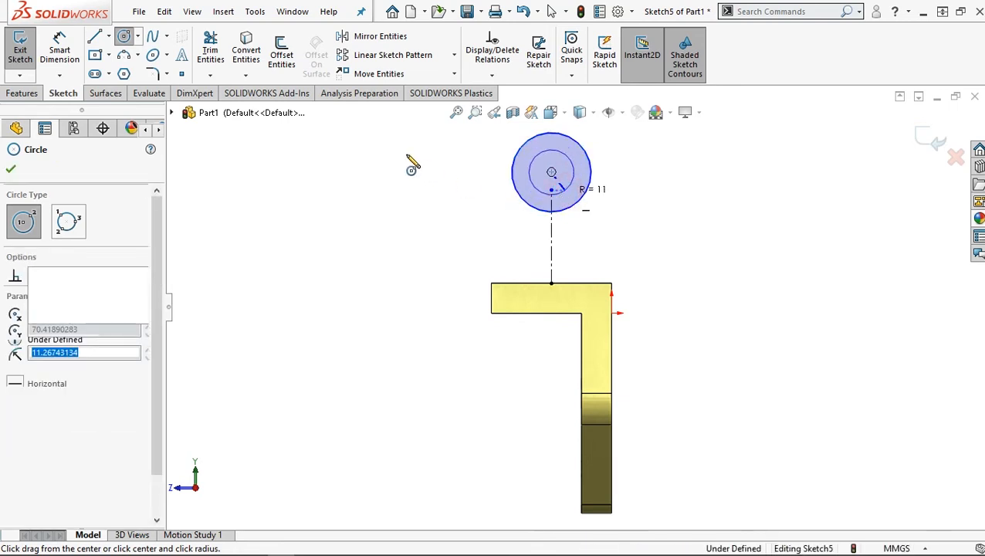
Dimension the outer circle's diameter and set it to 40 mm
left_click(59, 48)
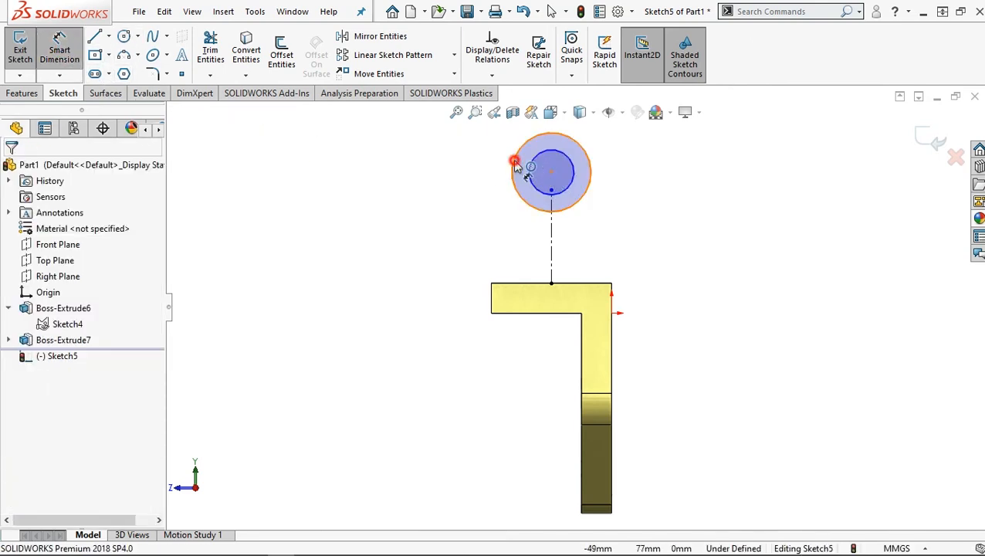
left_click(516, 166)
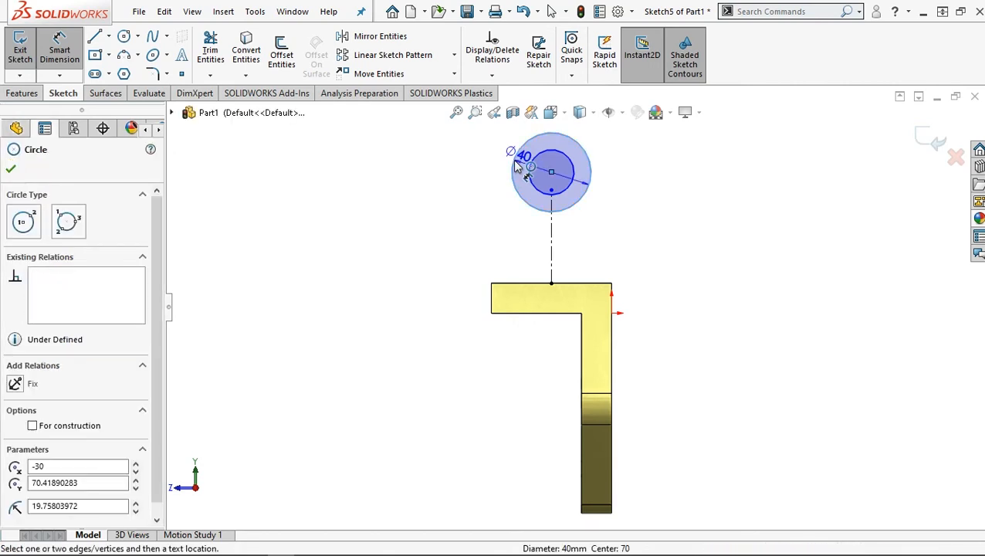
left_click(497, 171)
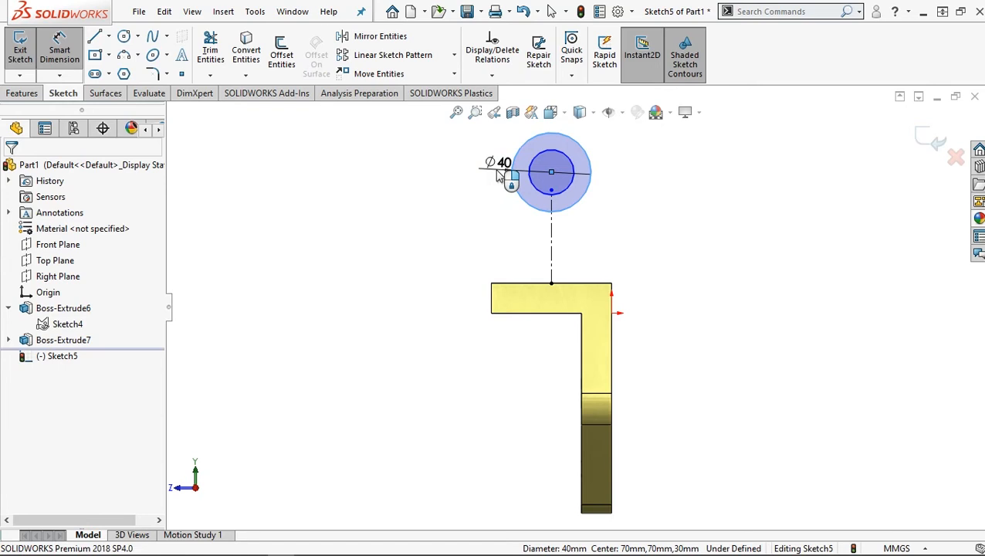
left_click(497, 172)
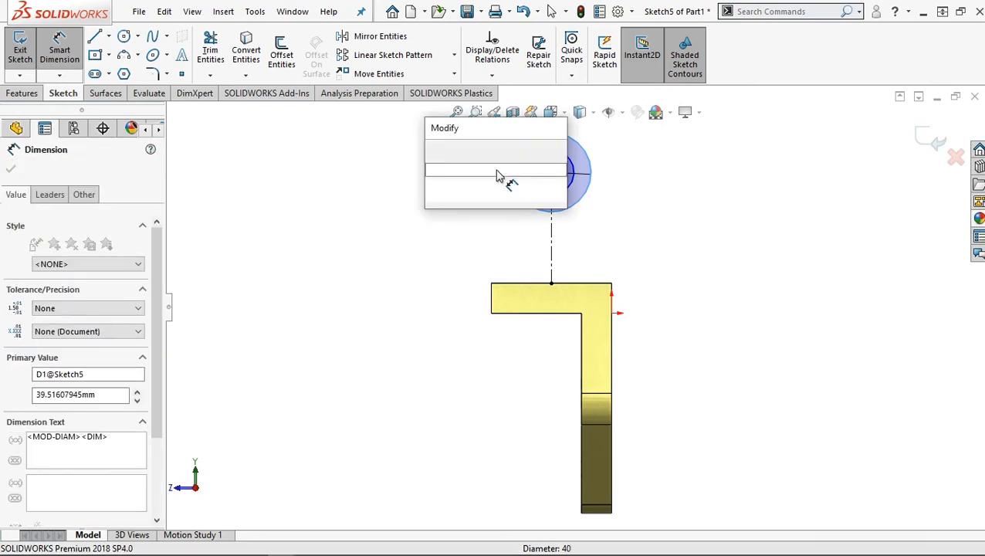
type("40")
key("Return")
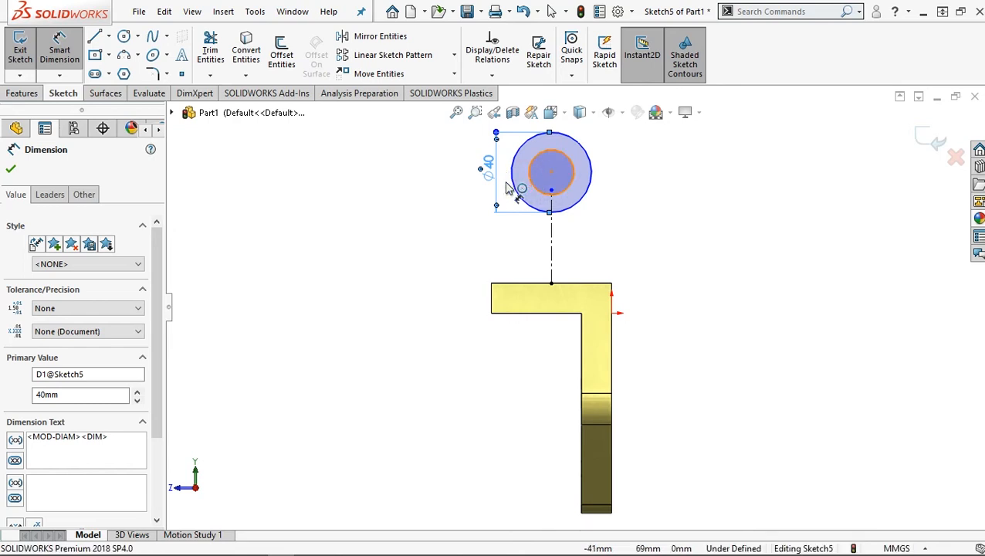
Dimension the inner circle's diameter and set it to 21.42 mm
left_click(507, 187)
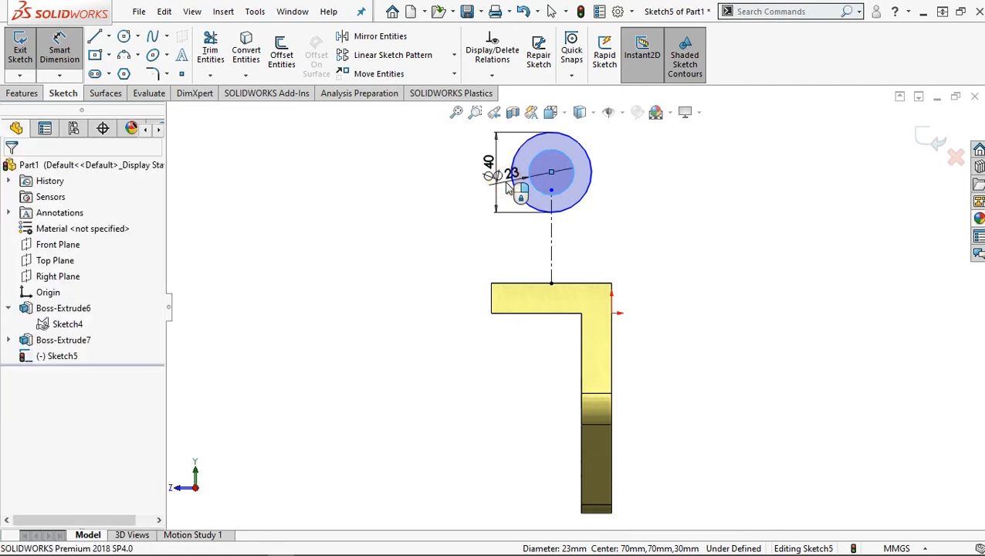
left_click(507, 186)
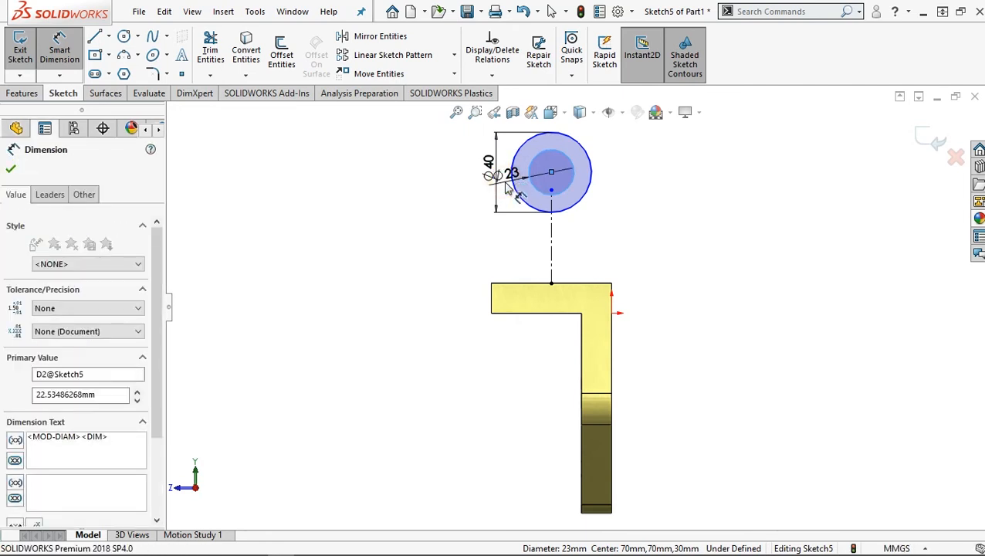
type("21")
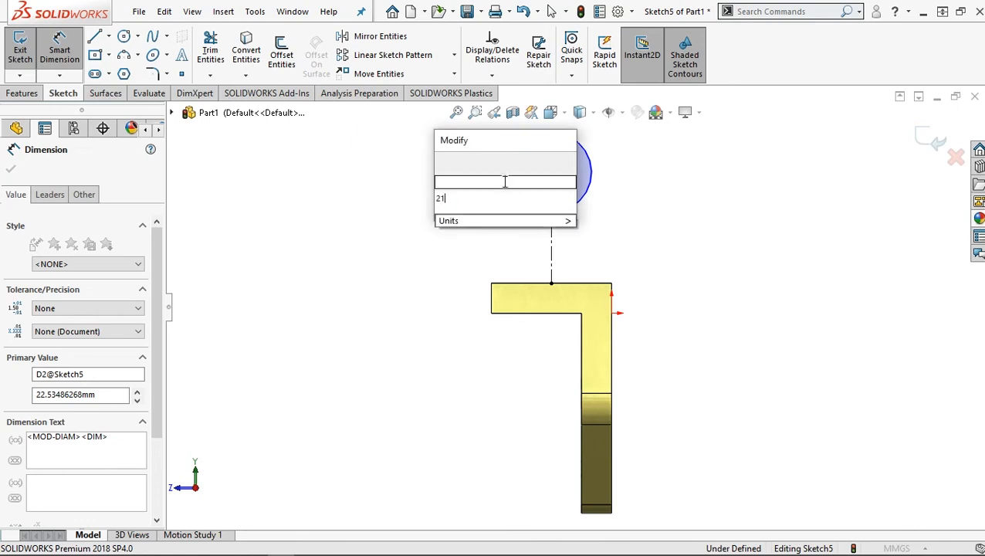
type(".42")
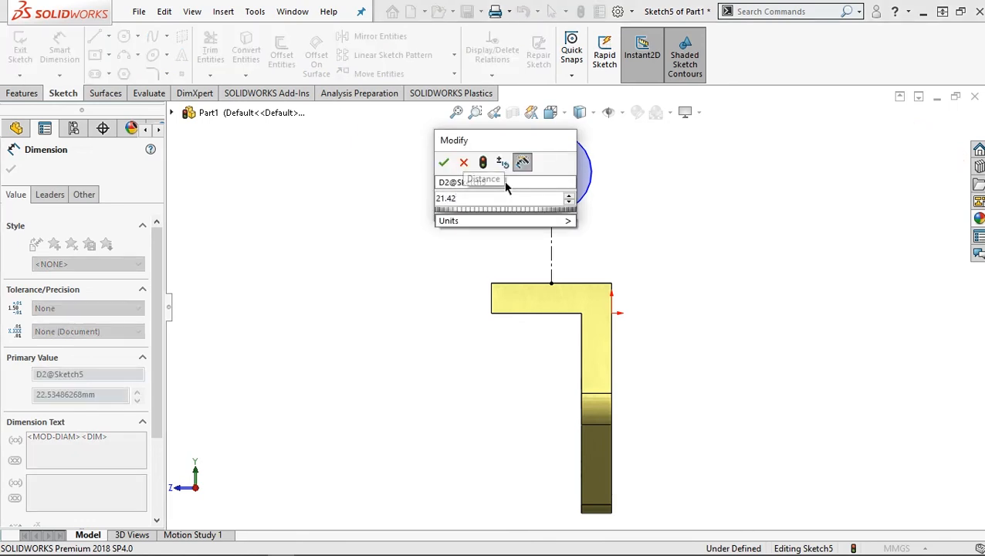
left_click(444, 163)
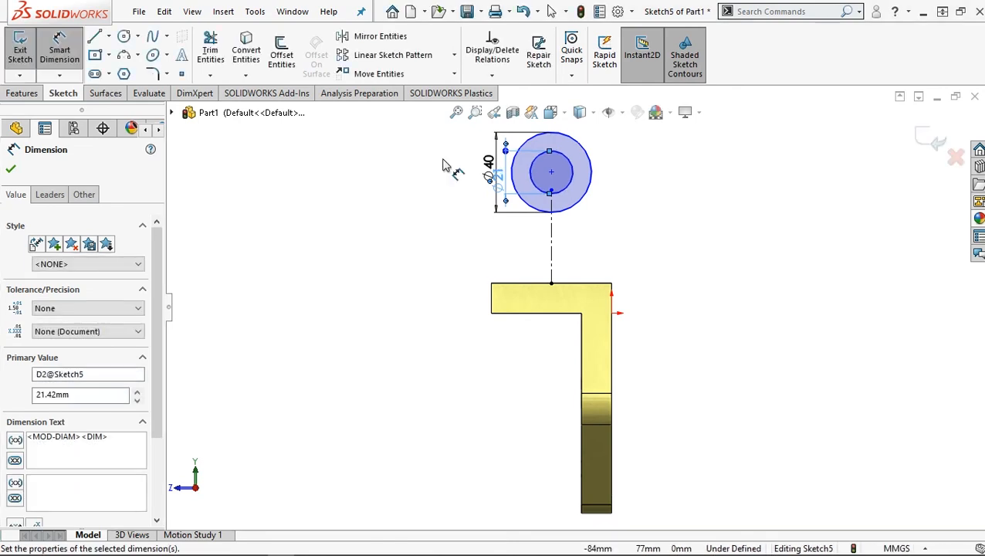
Dimension the height of the circles' centre above the flange's top edge and set it to 40 mm
left_click(551, 173)
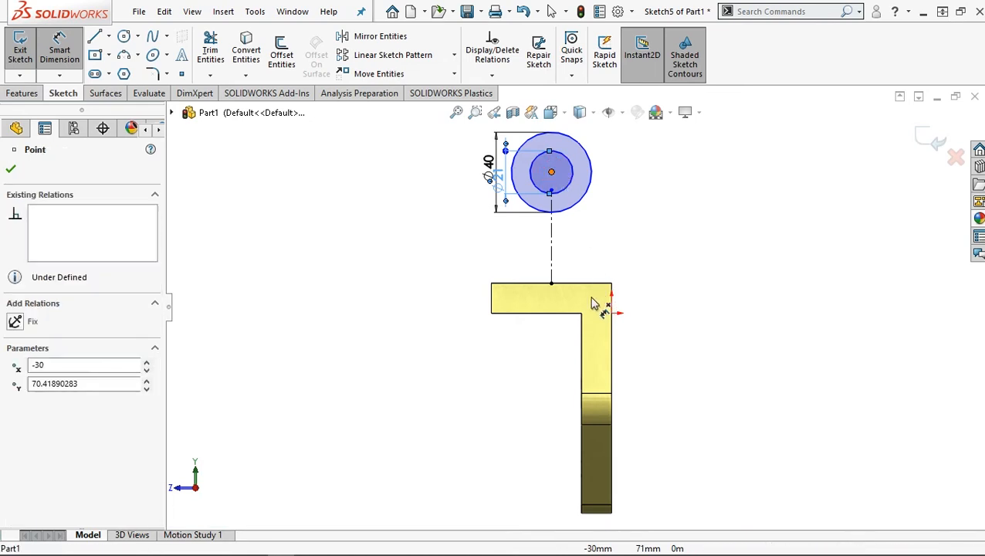
left_click(571, 286)
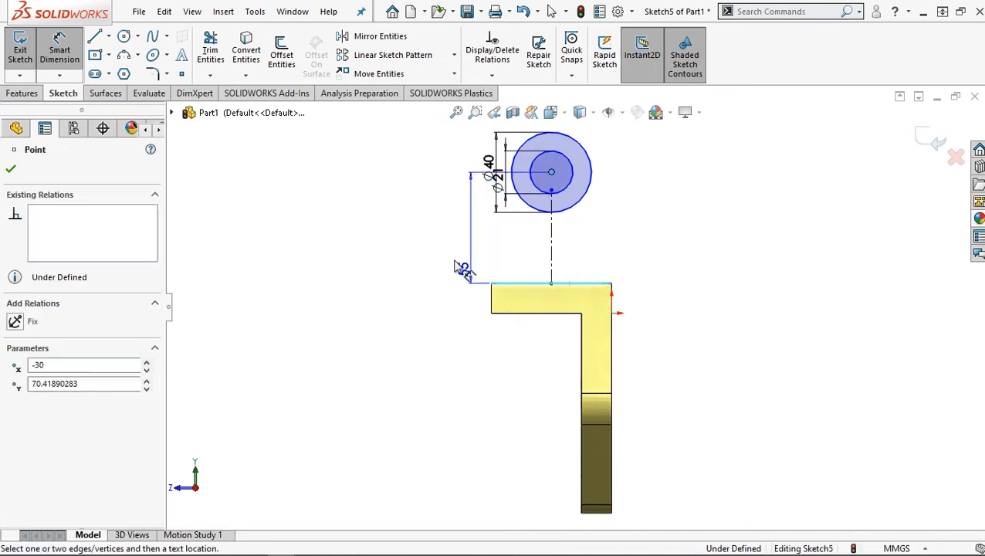
left_click(451, 241)
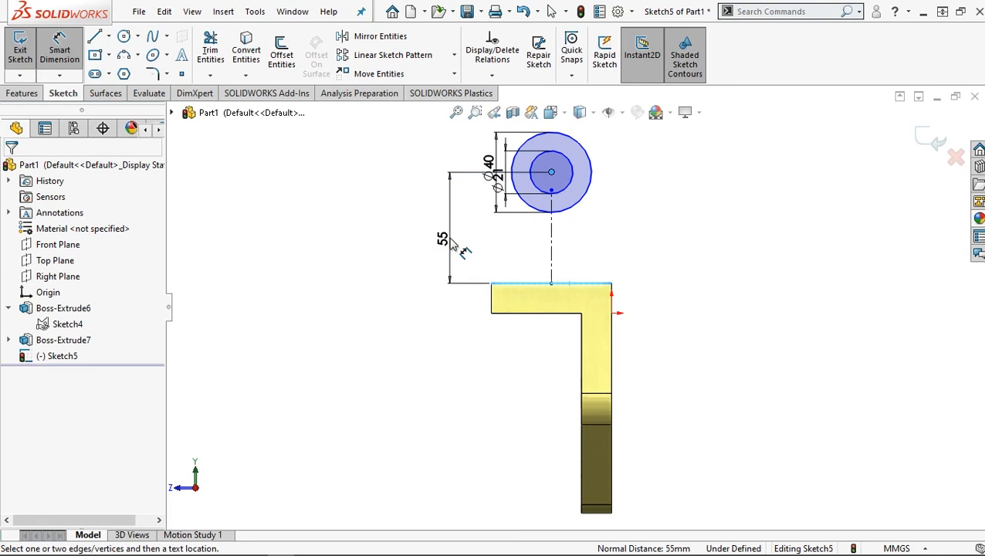
double_click(452, 242)
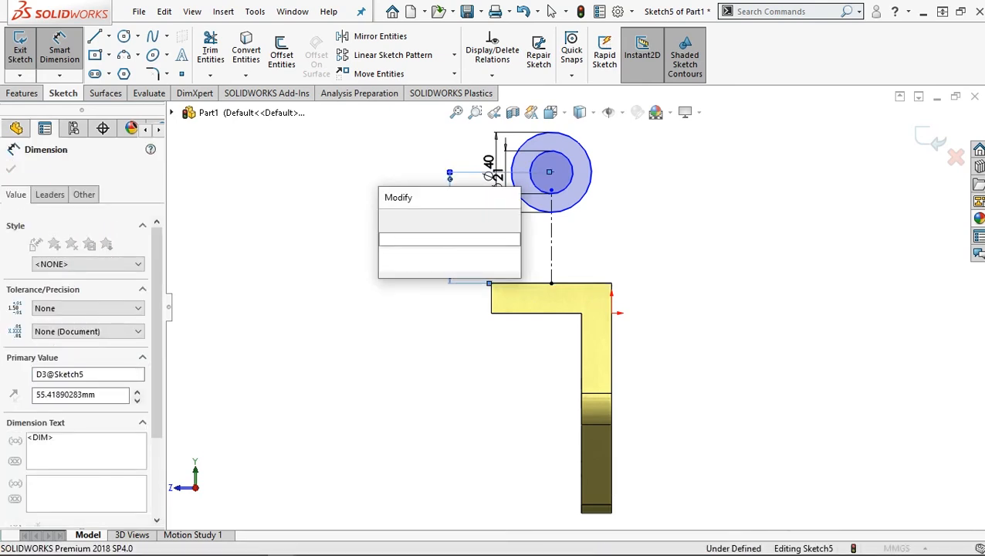
type("40")
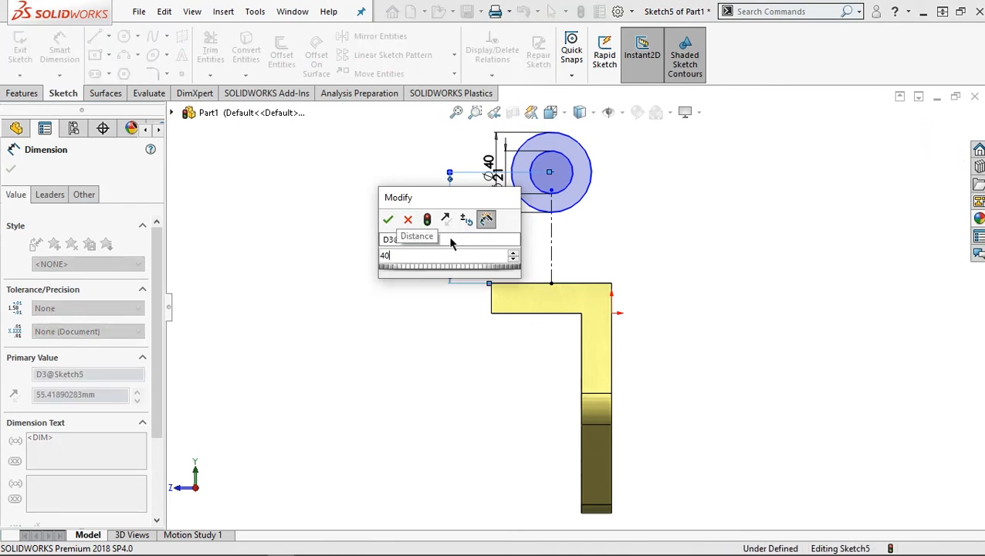
key("Escape")
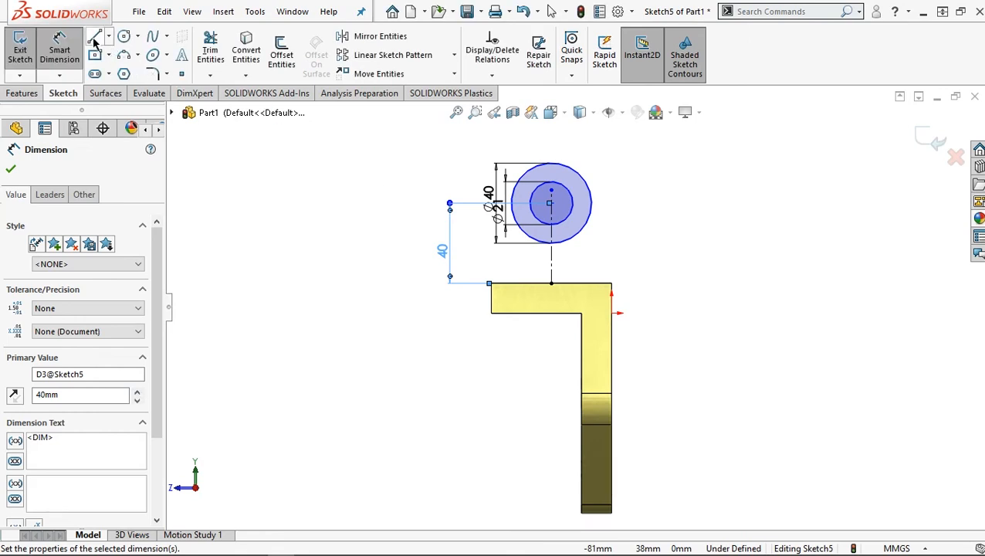
Sketch a line along the flange's full top edge, continuing from the L's outer corner as a slanted line up beside the outer circle
left_click(94, 39)
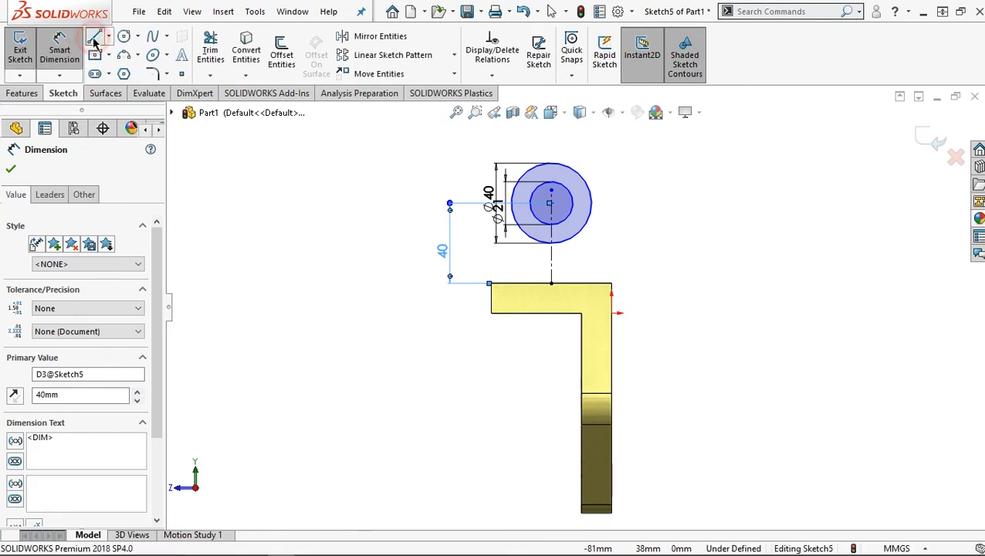
left_click(492, 283)
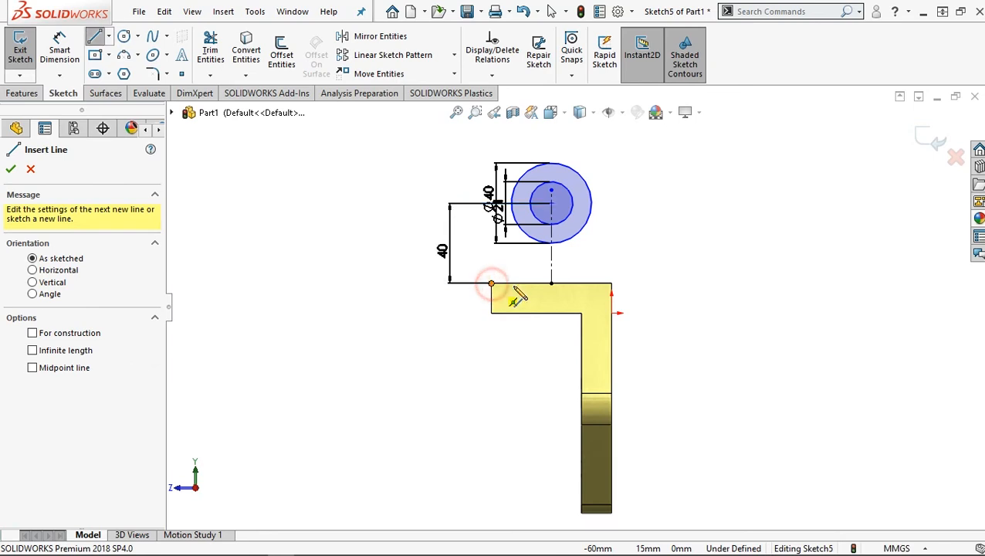
left_click(612, 284)
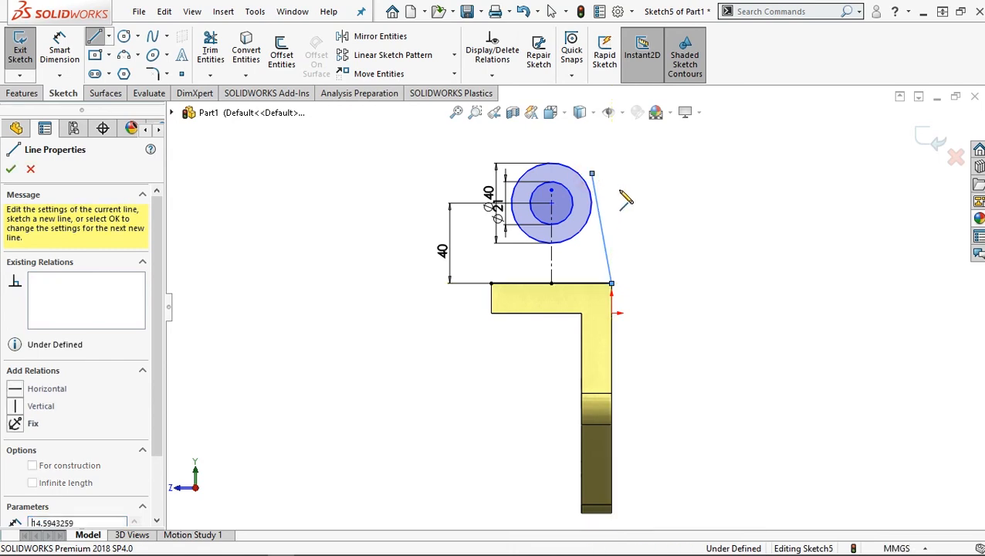
left_click(592, 173)
right_click(629, 200)
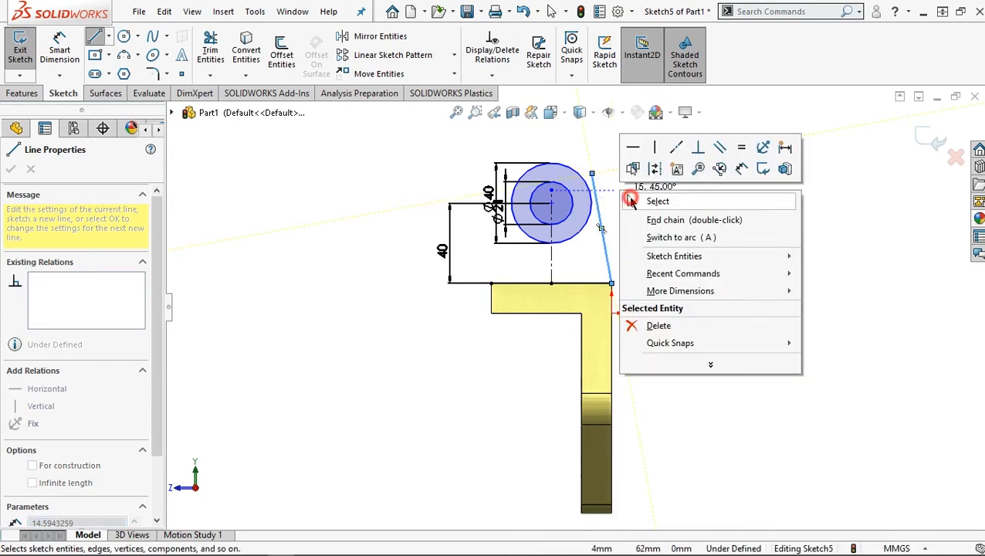
left_click(631, 202)
Make the slanted line tangent to the 40 mm outer circle
left_click(602, 210)
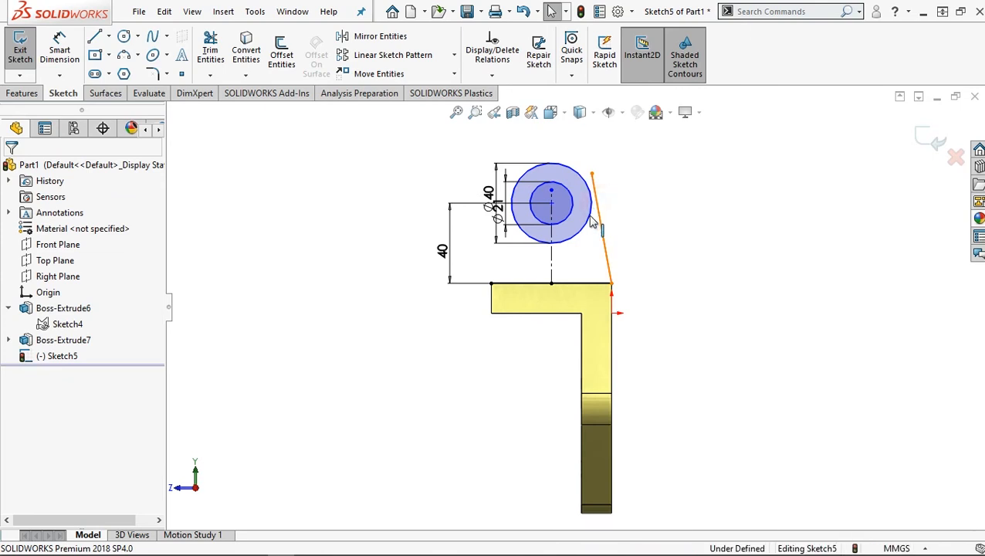
left_click(592, 223)
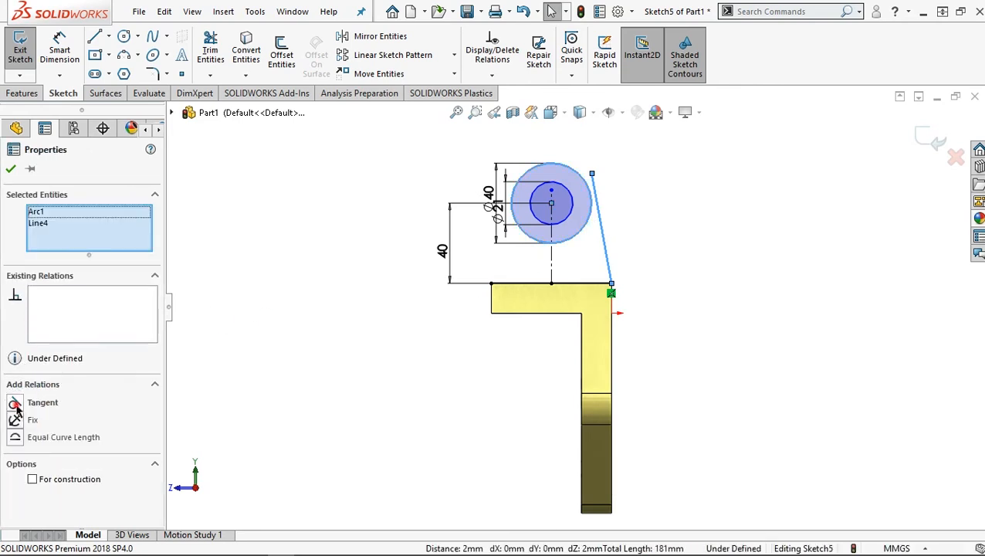
left_click(16, 404)
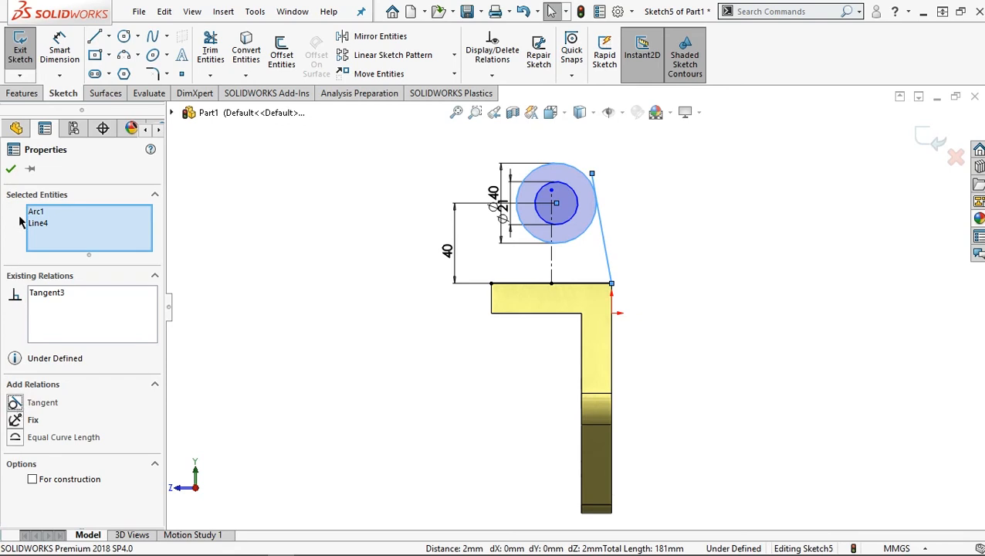
left_click(12, 168)
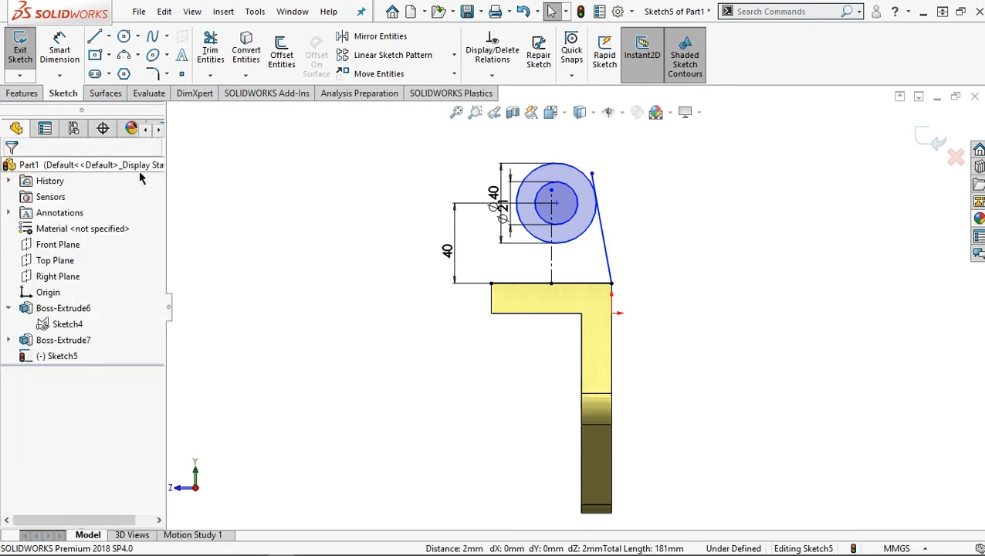
Make the circles' shared centre coincident with the vertical centreline above the flange
left_click(555, 203)
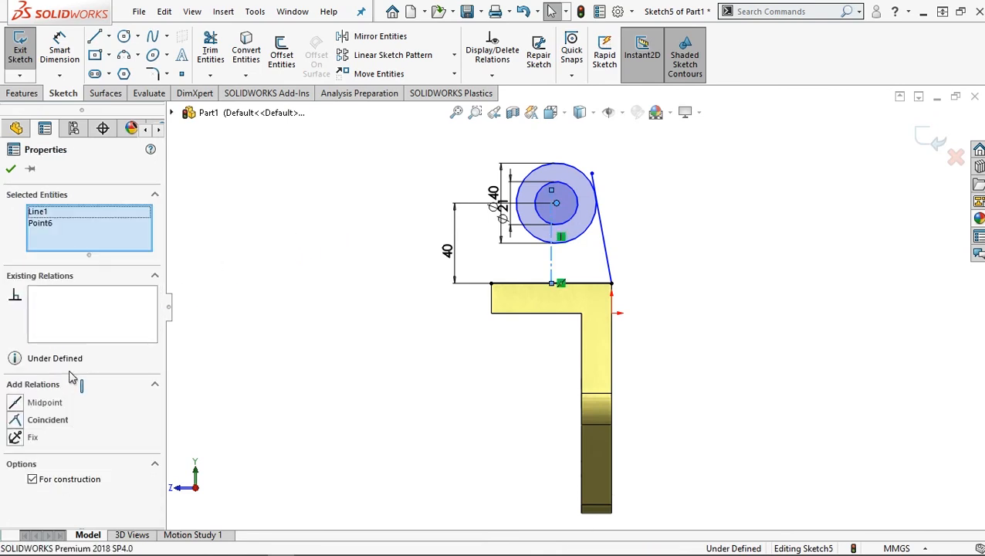
left_click(16, 421)
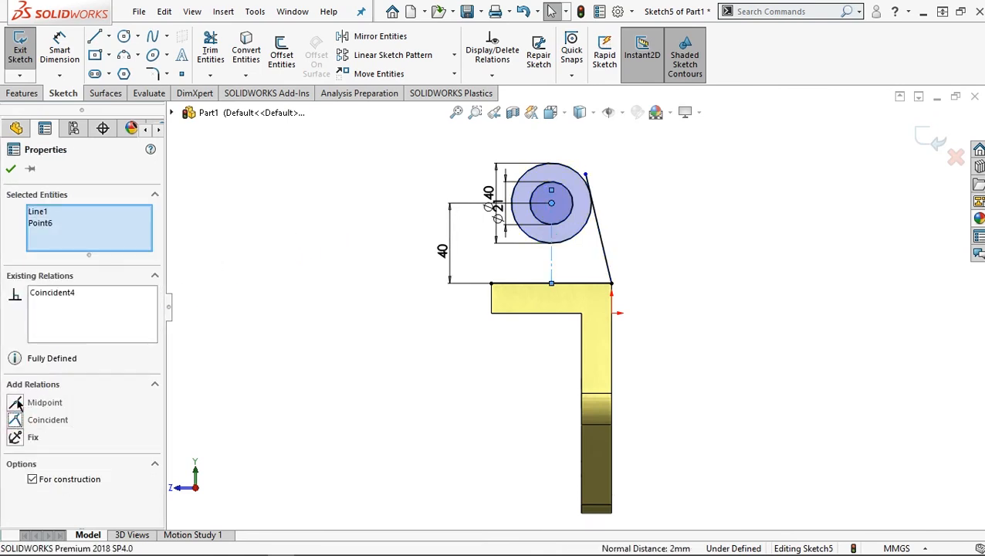
left_click(11, 168)
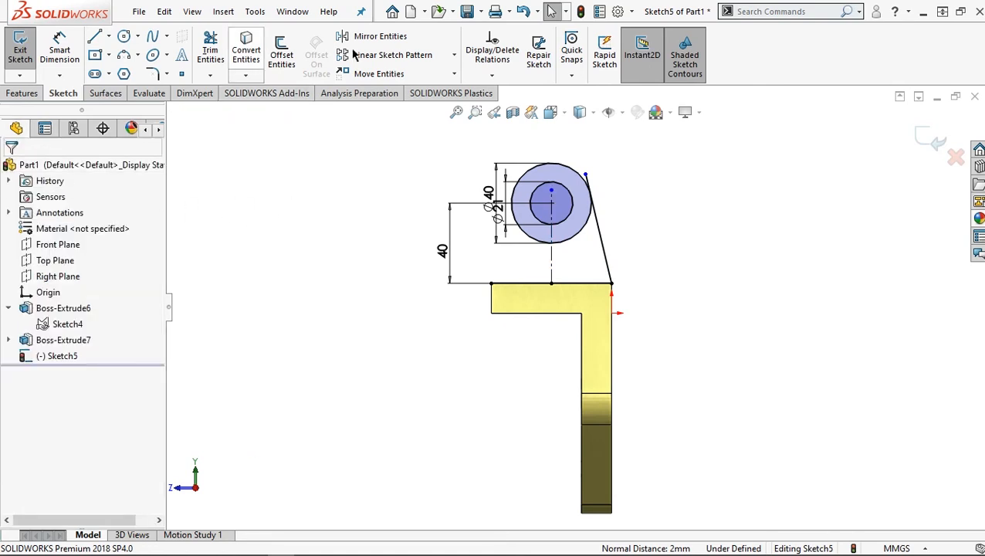
Mirror the slanted tangent line about the vertical centreline to form the lug's opposite side
left_click(382, 37)
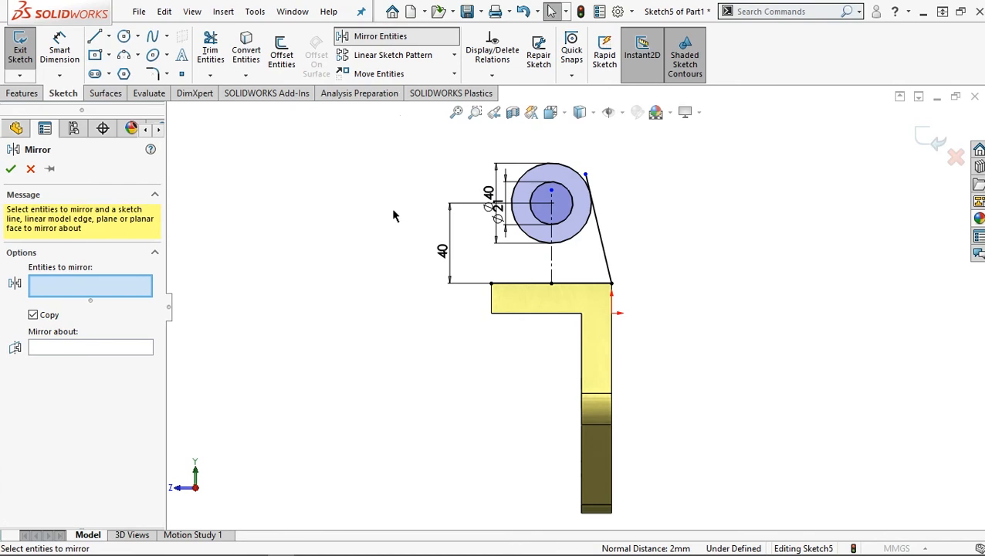
left_click(66, 345)
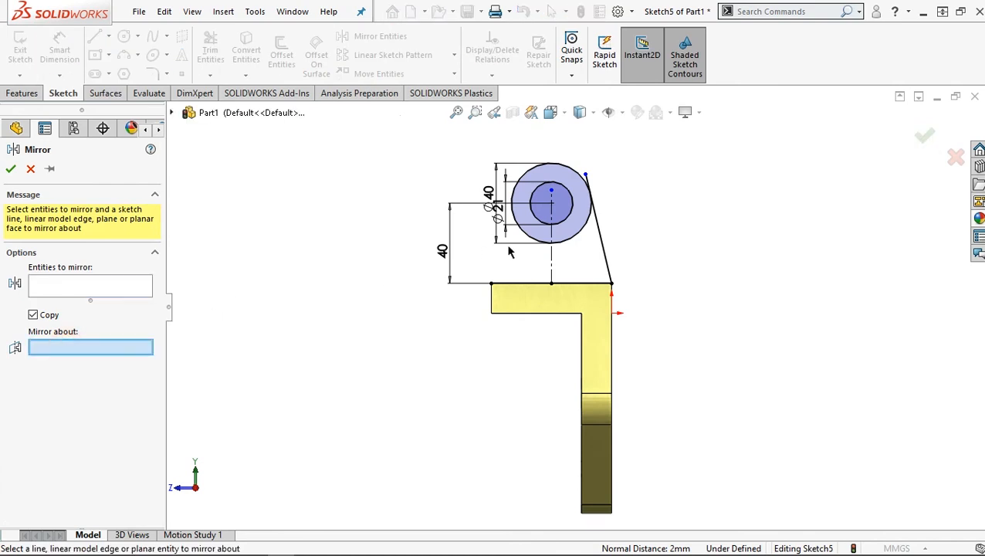
left_click(553, 266)
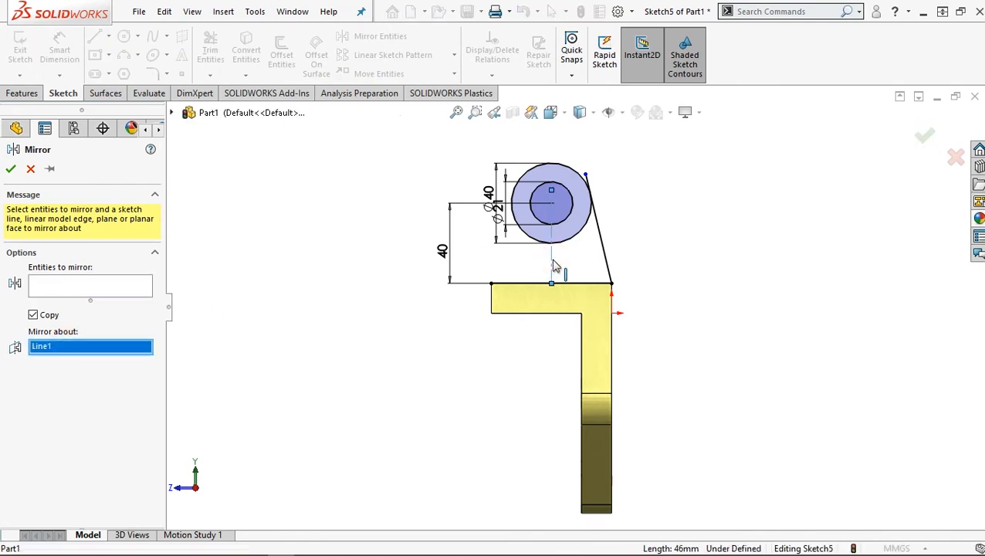
left_click(91, 287)
left_click(604, 254)
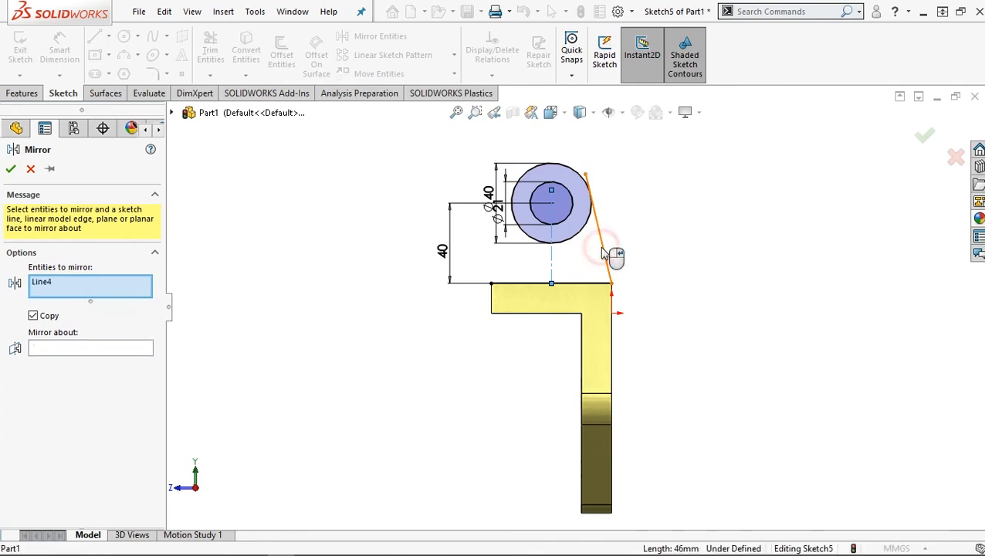
left_click(7, 172)
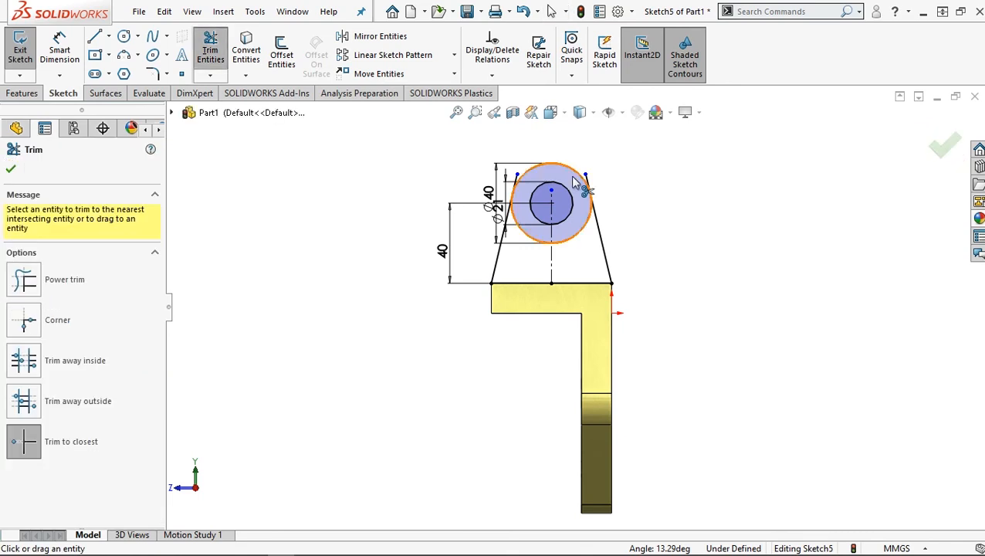
Trim the ends of both slanted lines that extend above their tangent points on the outer circle
scroll(573, 182, "up", 3)
scroll(572, 182, "up", 2)
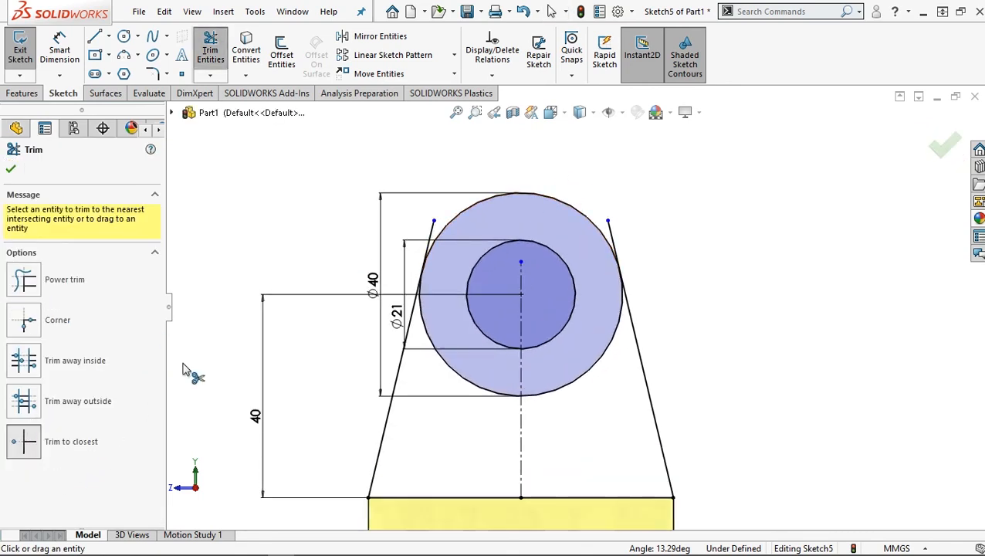
left_click(429, 233)
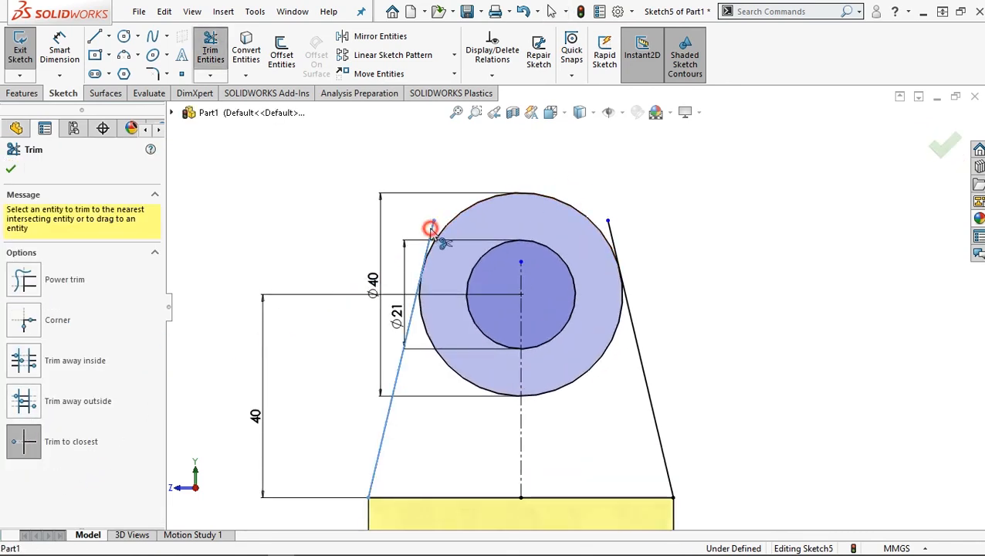
left_click(616, 244)
scroll(607, 255, "up", 3)
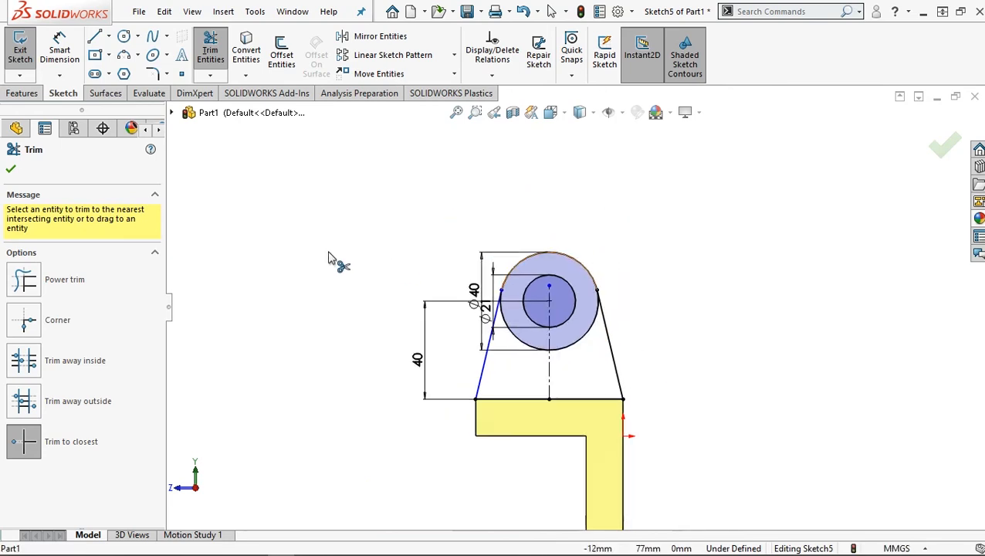
left_click(11, 172)
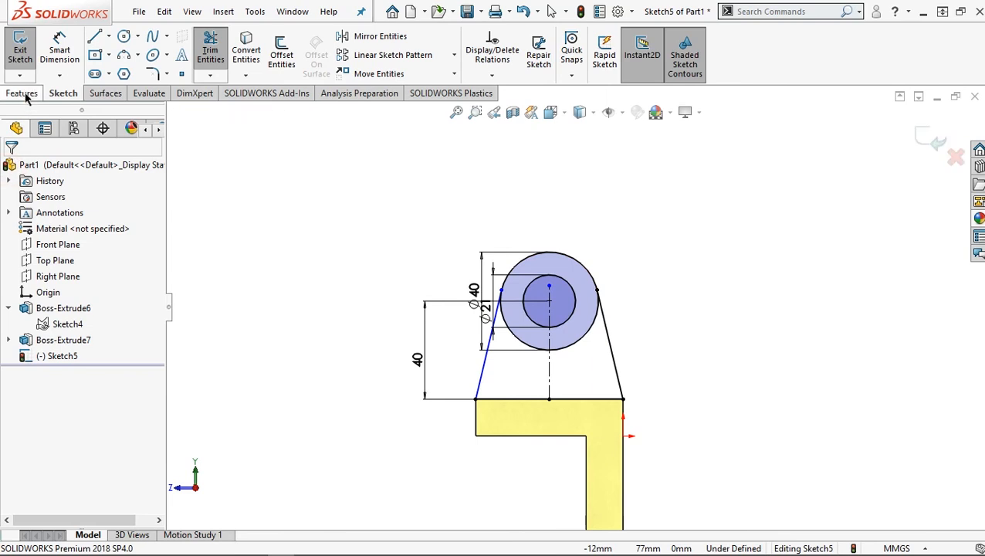
Extrude the ring region between the two circles 20 mm as a blind boss, reversed to run inward over the flange
left_click(23, 93)
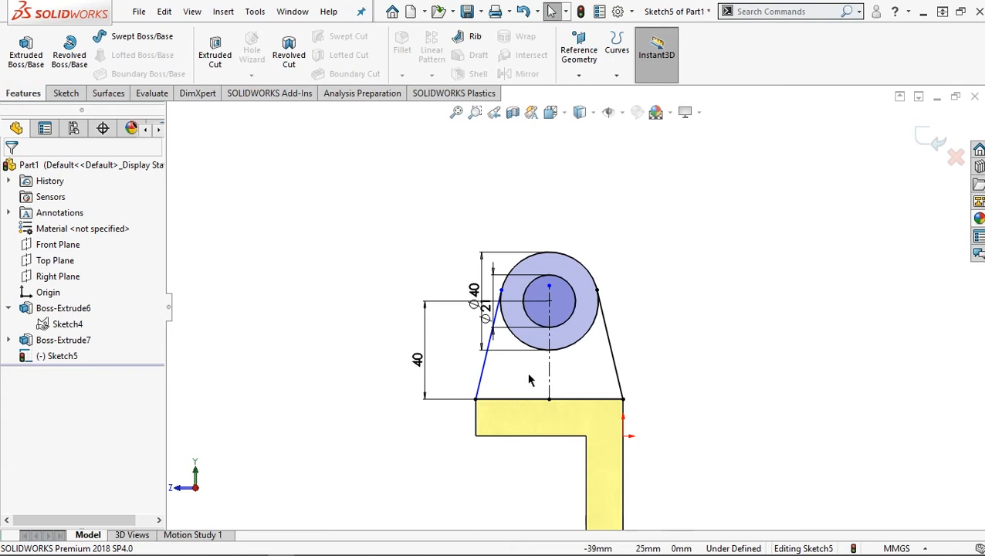
middle_click_drag(531, 381, 557, 401)
left_click(30, 60)
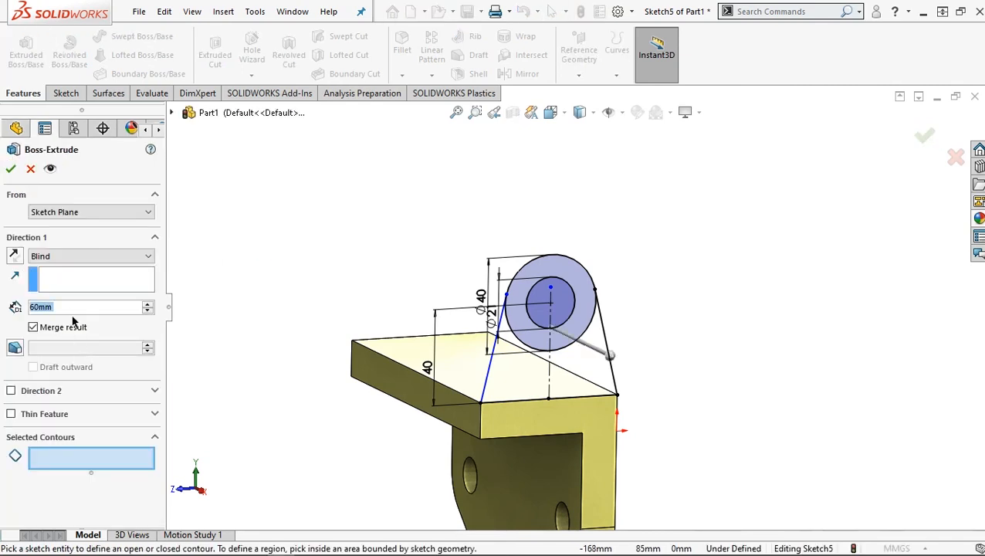
type("2")
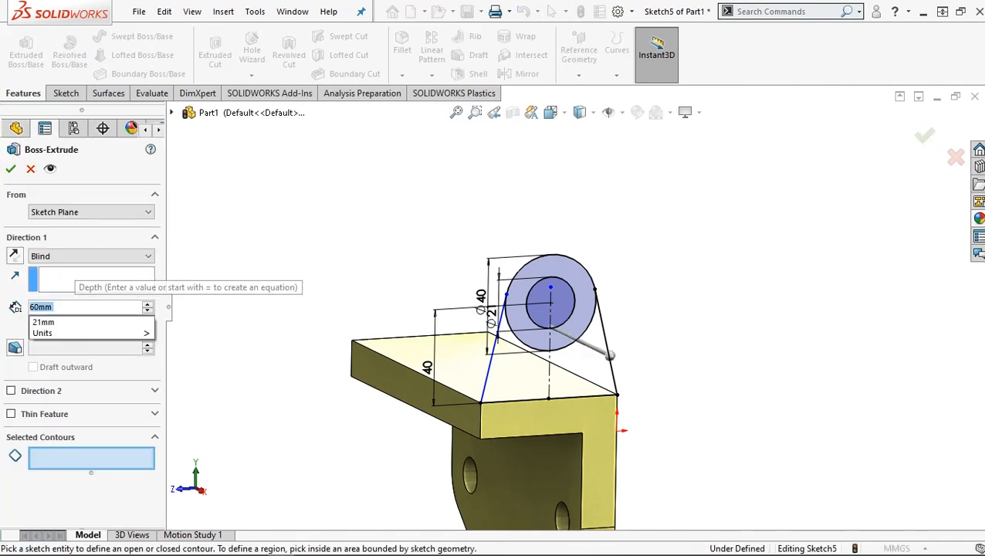
type("0")
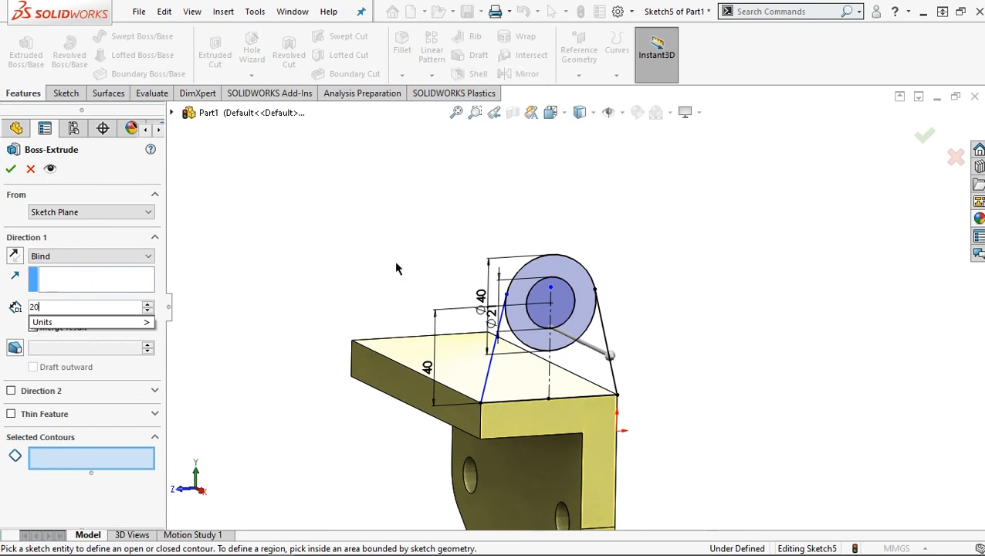
left_click(548, 272)
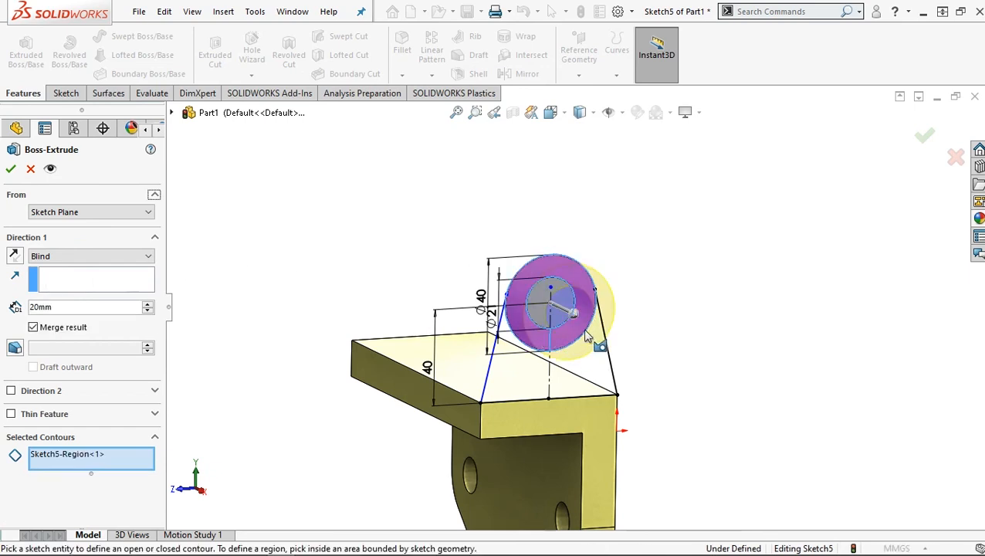
left_click(14, 256)
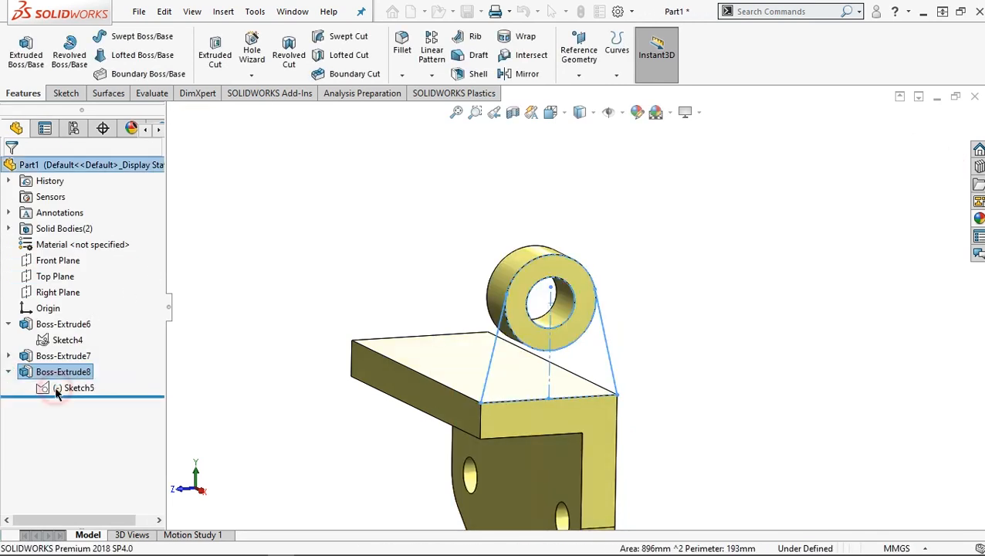
Reuse the lug sketch to extrude both regions between the ring and the flange 15 mm in the reversed, inward direction
left_click(56, 390)
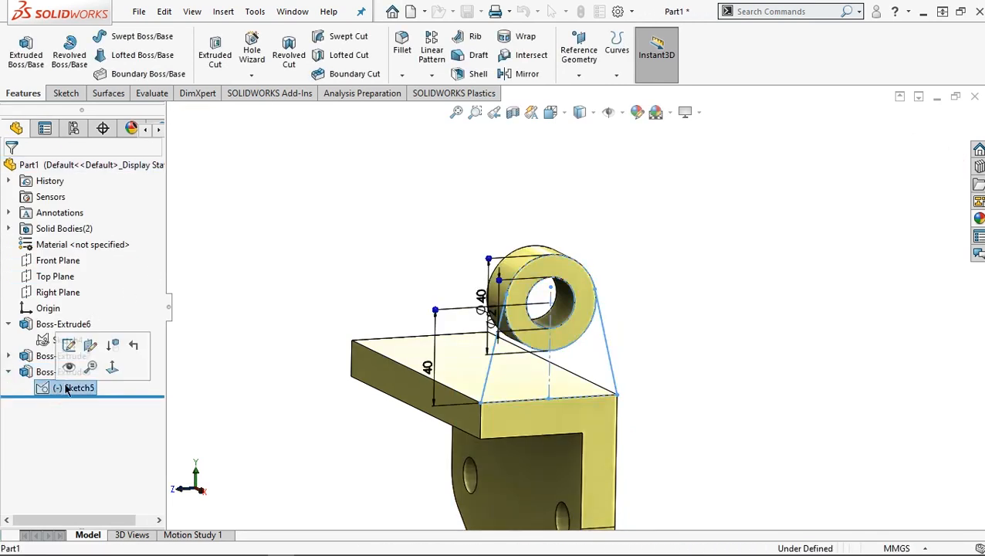
left_click(24, 45)
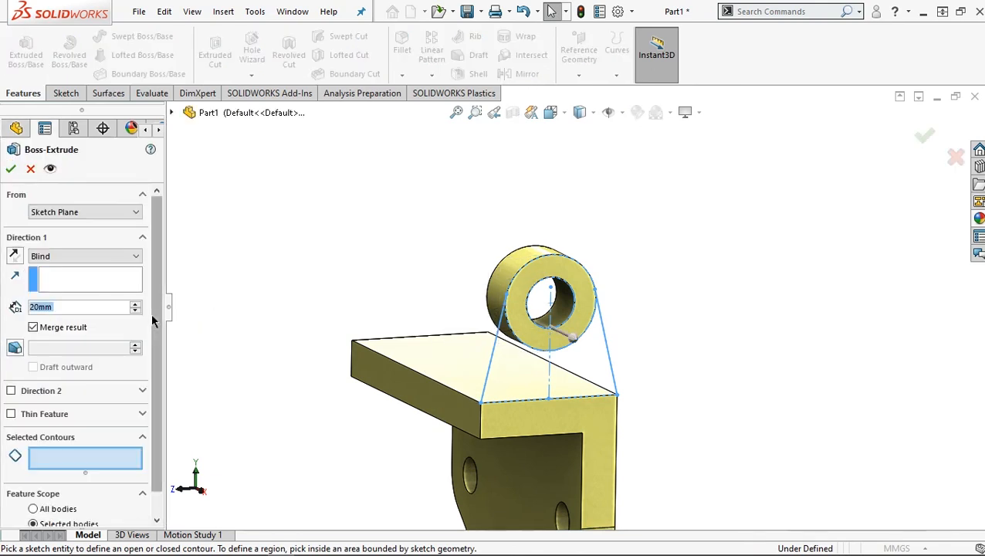
type("15")
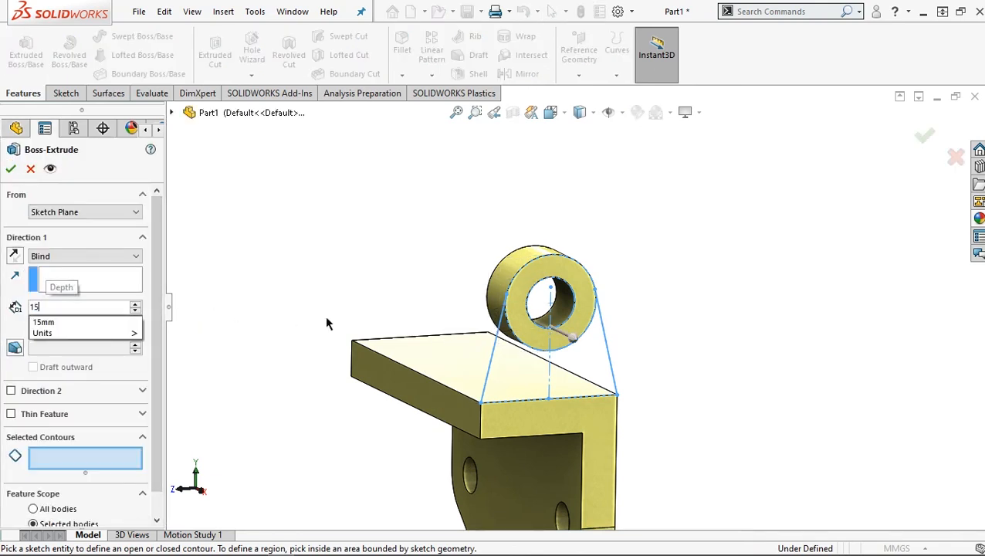
left_click(13, 256)
left_click(13, 255)
left_click(498, 381)
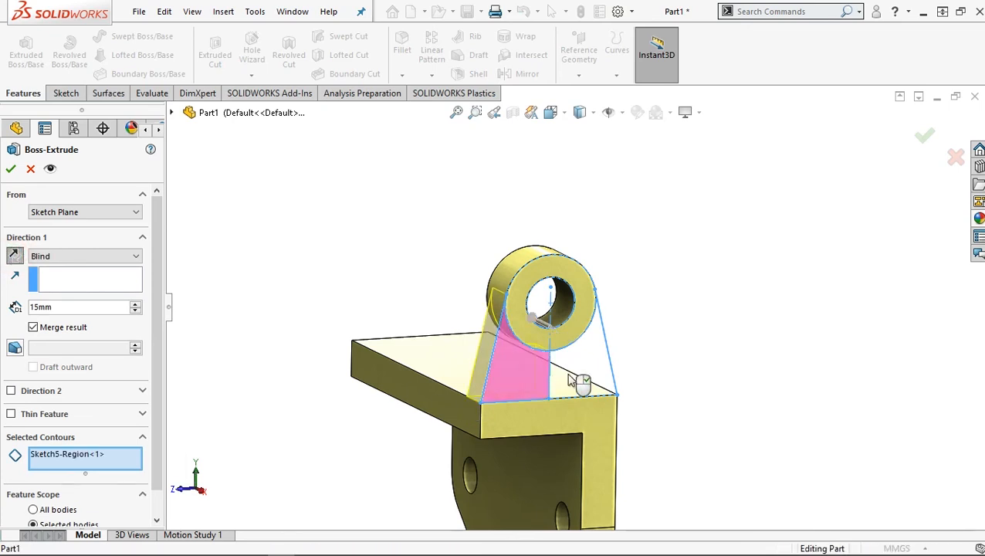
left_click(572, 378)
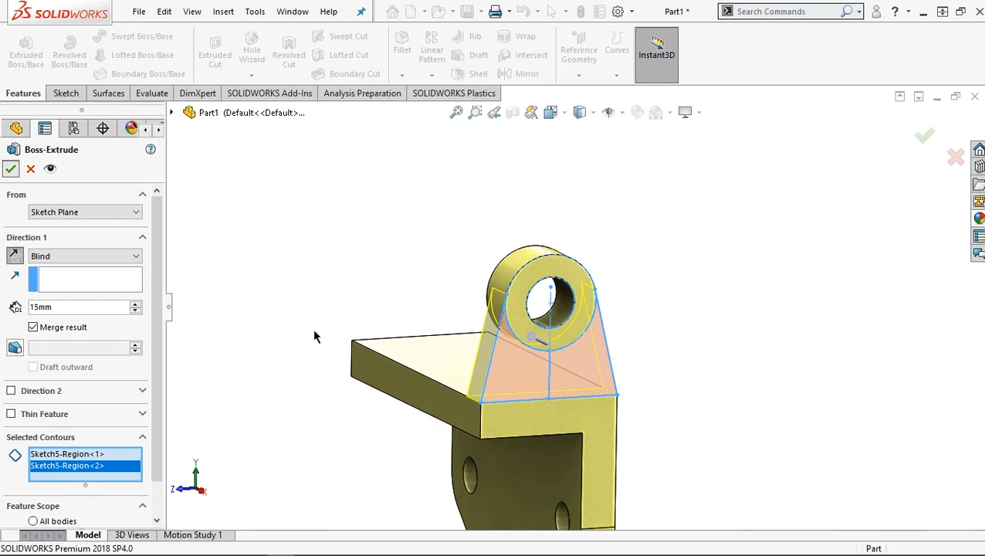
key("Return")
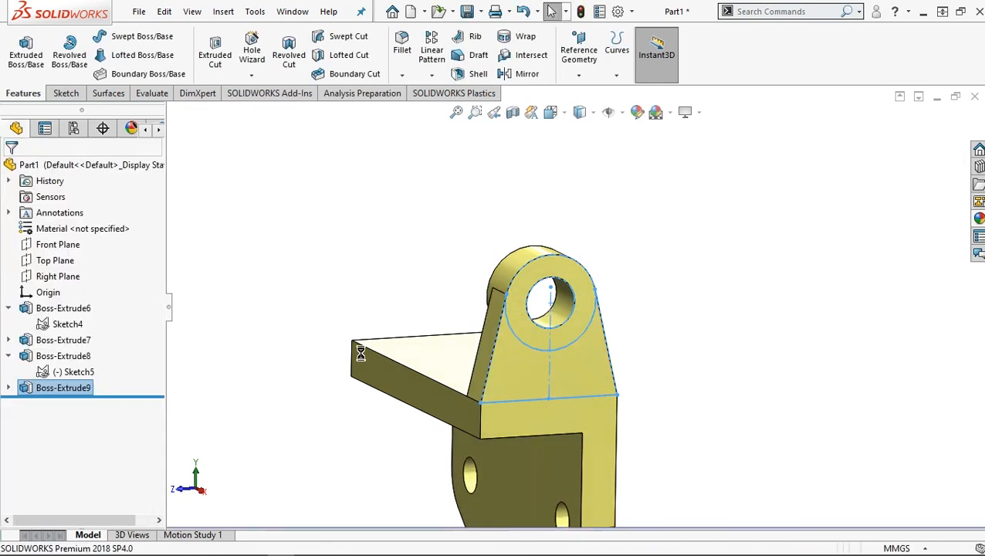
Mirror the whole solid body about the Right Plane with merged solids to create the second lug
scroll(360, 352, "up", 1)
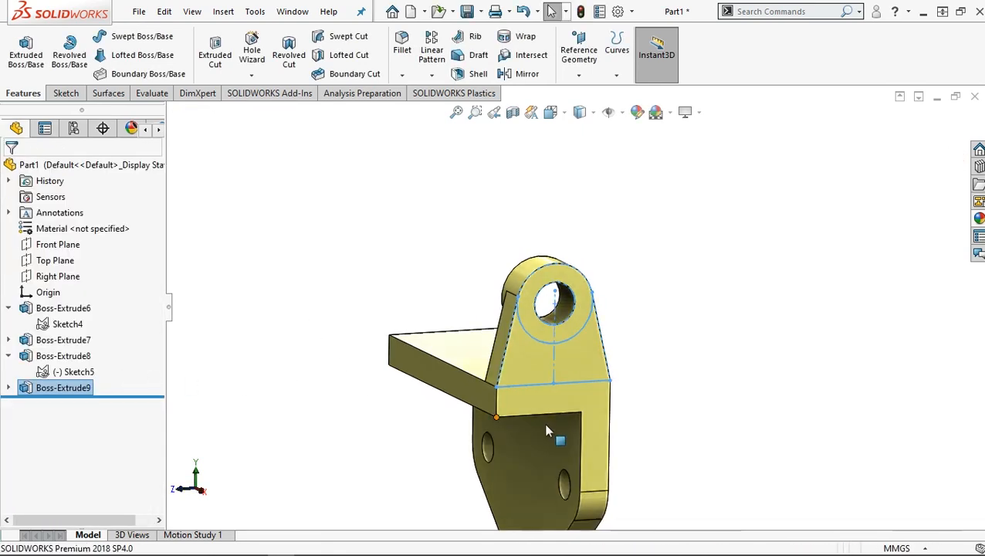
scroll(598, 439, "up", 1)
middle_click_drag(625, 452, 633, 456)
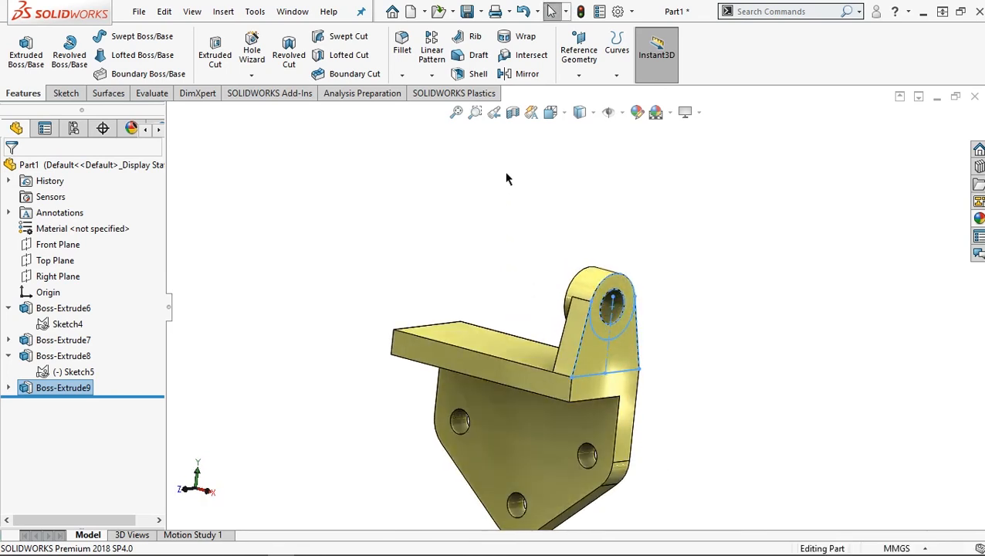
left_click(521, 75)
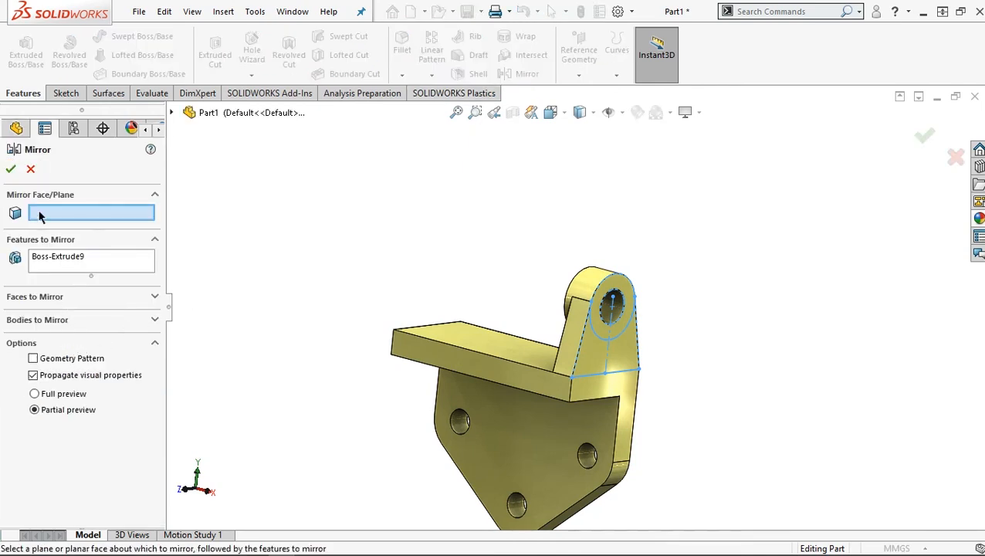
left_click(172, 112)
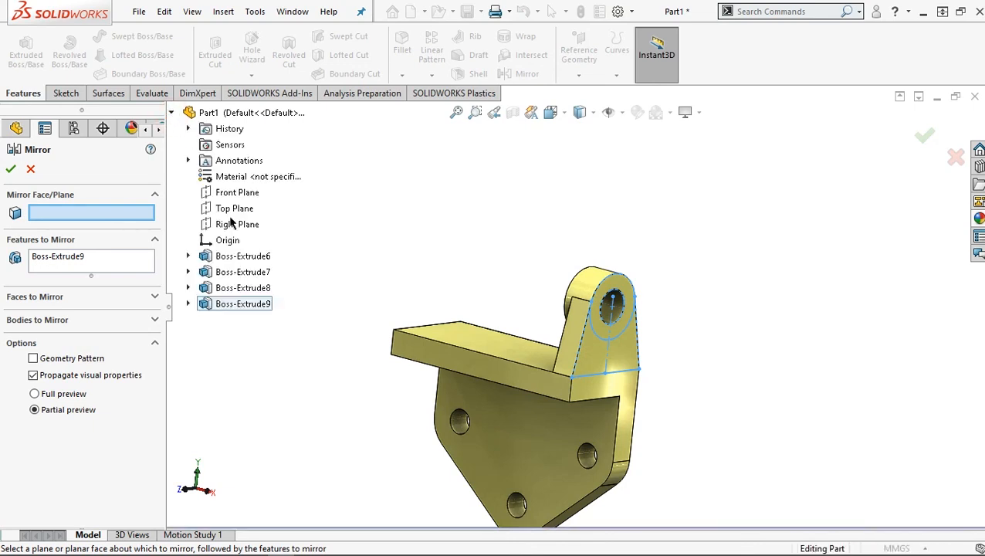
left_click(234, 224)
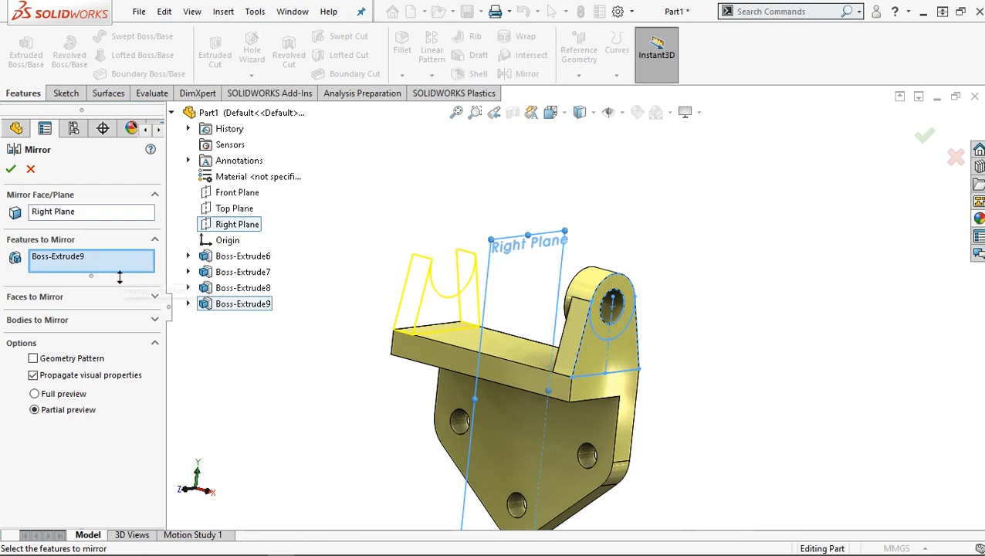
left_click(73, 321)
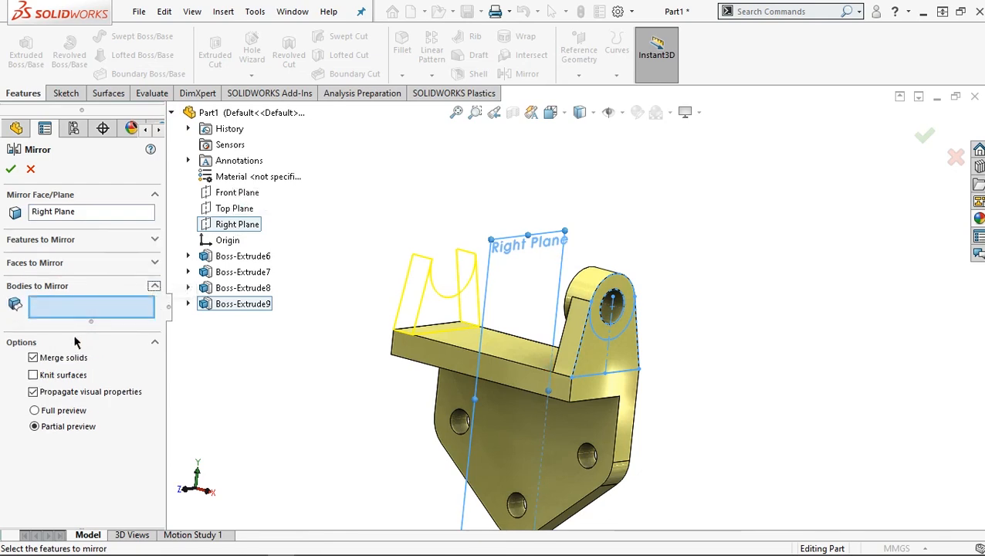
left_click(507, 379)
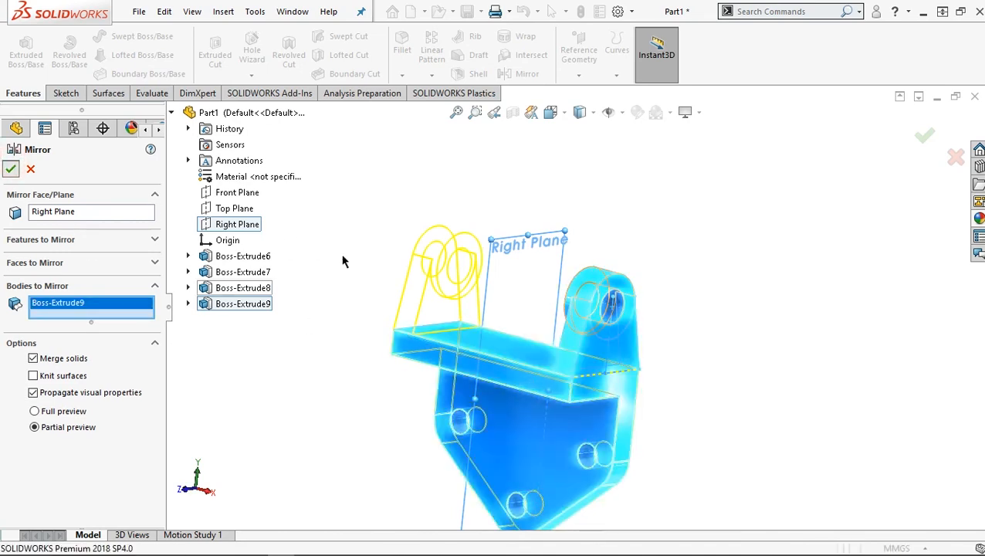
key("Return")
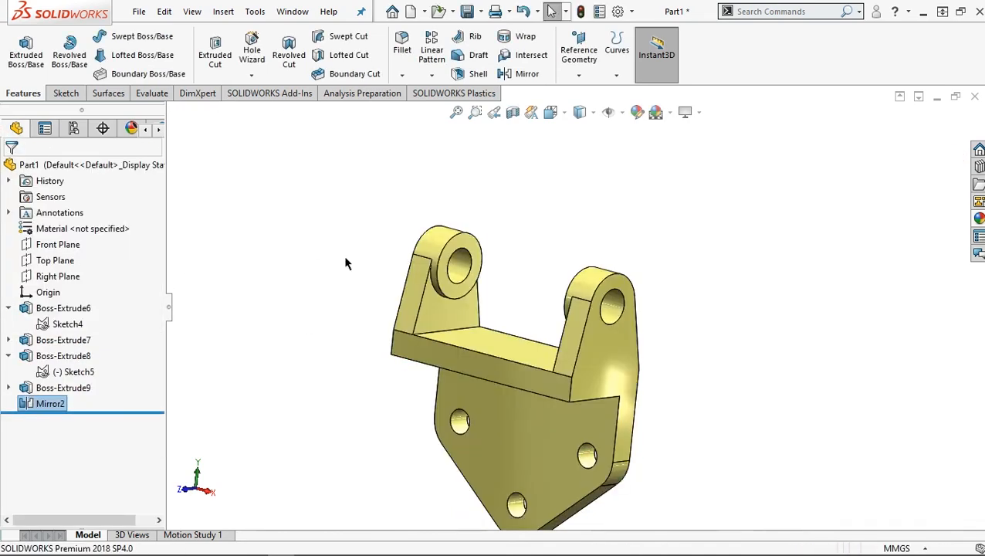
Sketch a closed triangle on the Right Plane under the flange, 45 mm along its underside and about 81 mm down the plate face
middle_click_drag(486, 371, 510, 343)
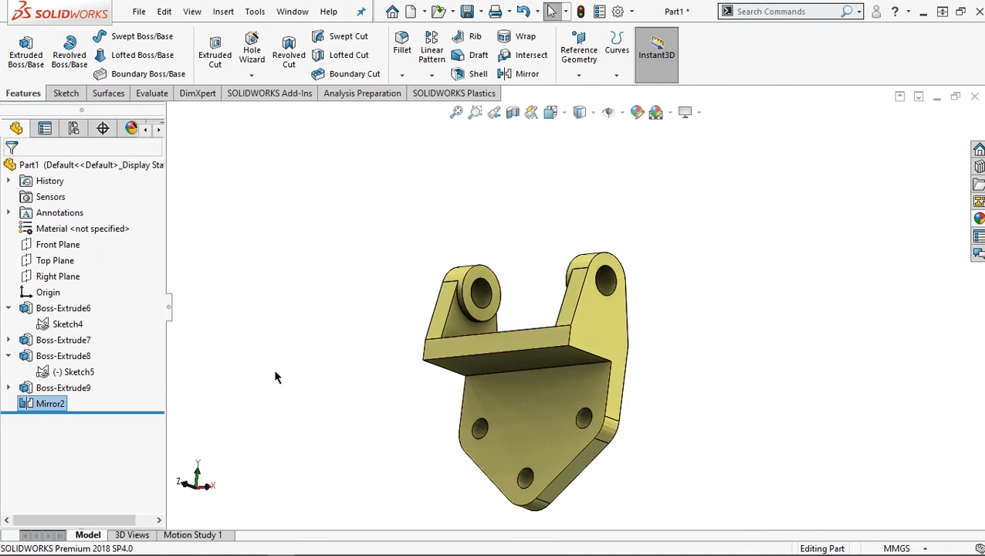
left_click(71, 278)
left_click(148, 258)
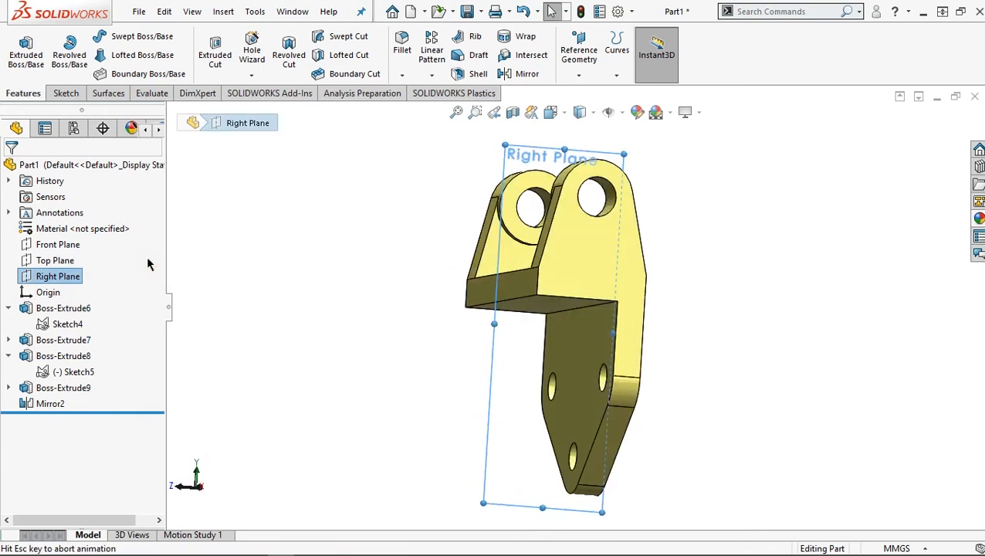
left_click(66, 93)
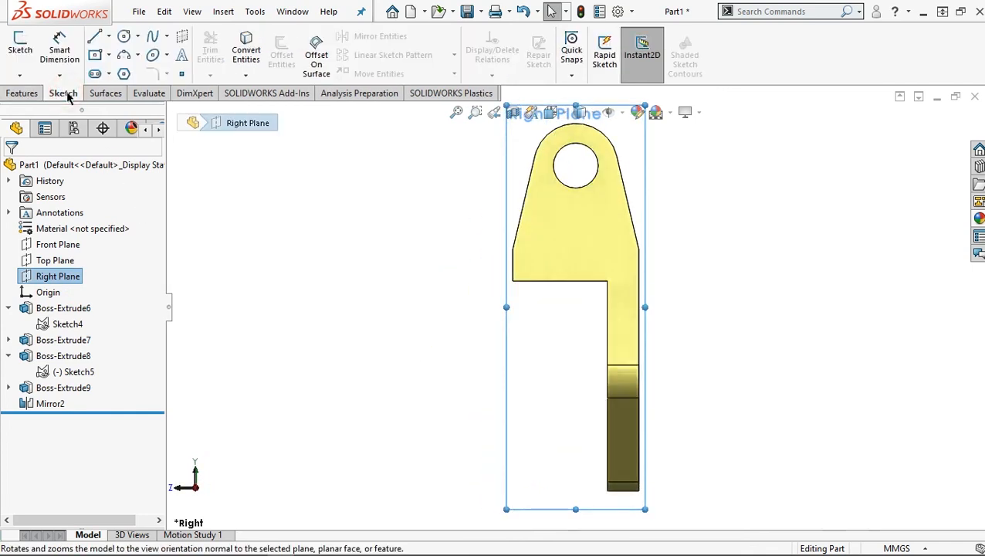
left_click(94, 36)
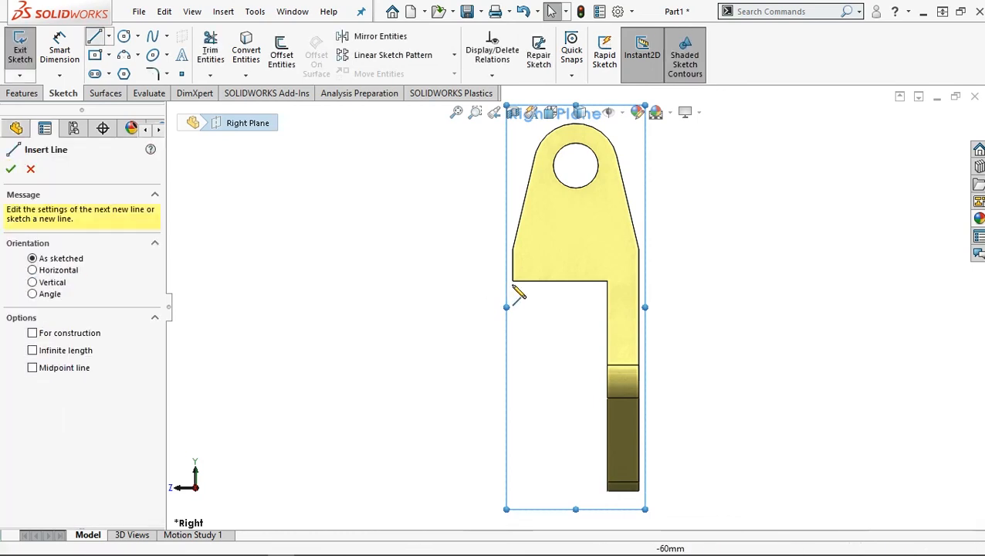
left_click(513, 282)
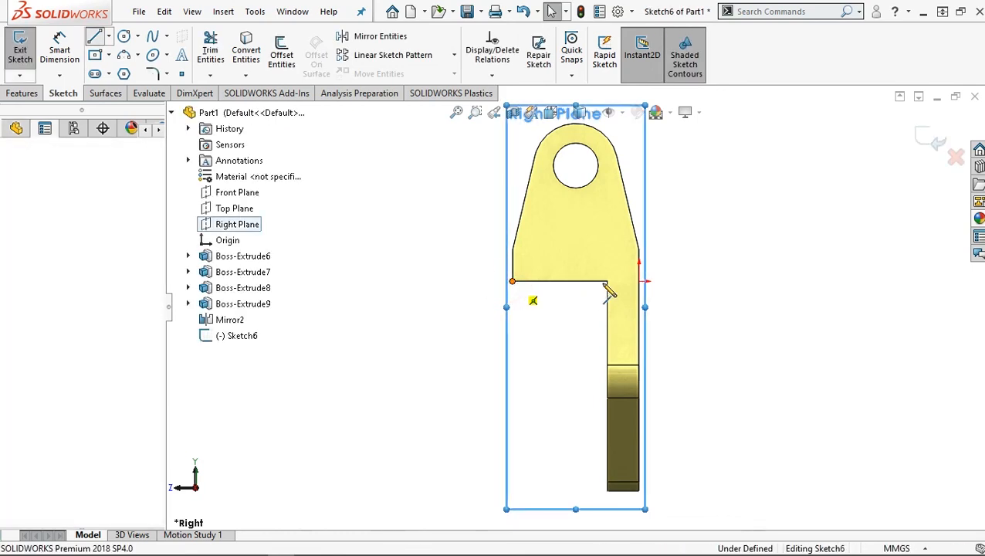
left_click(607, 281)
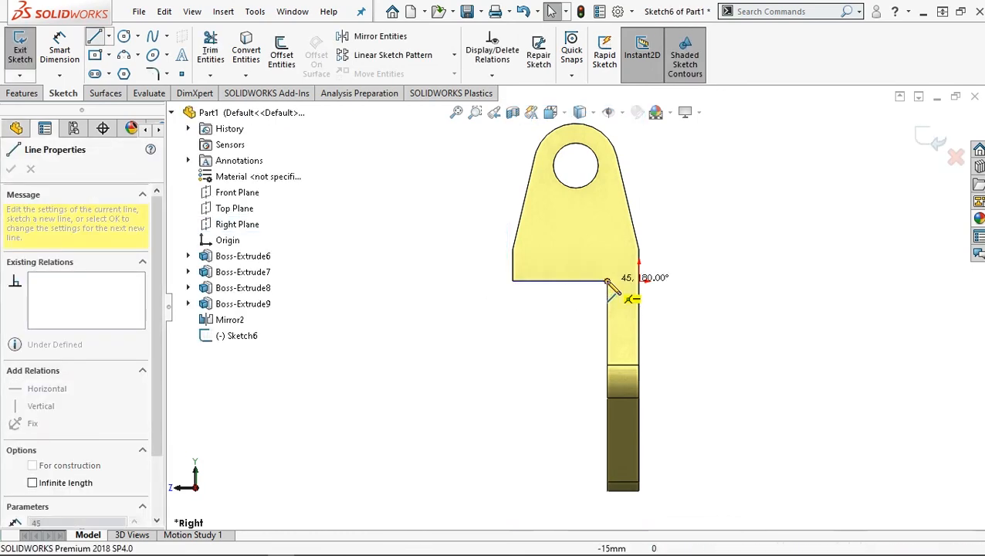
left_click(607, 451)
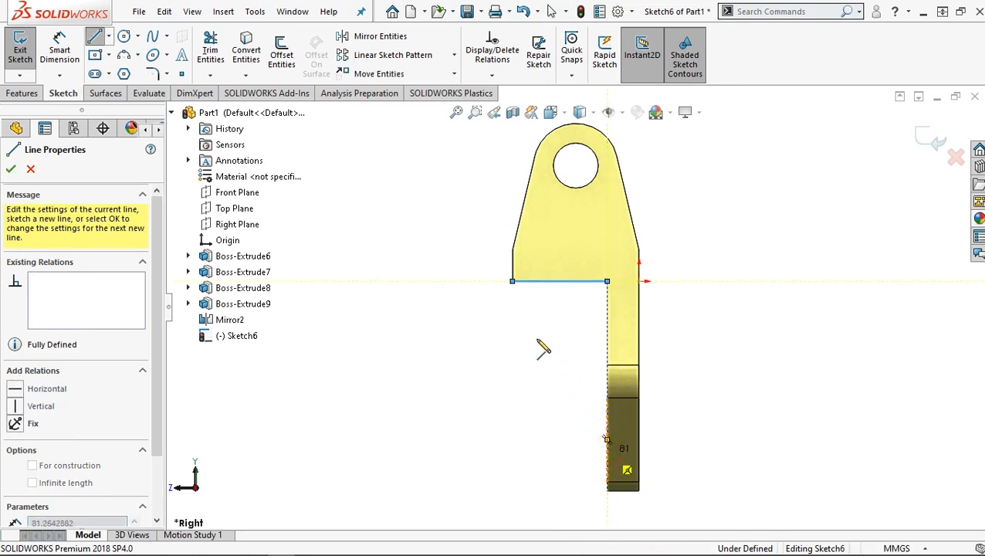
left_click(512, 282)
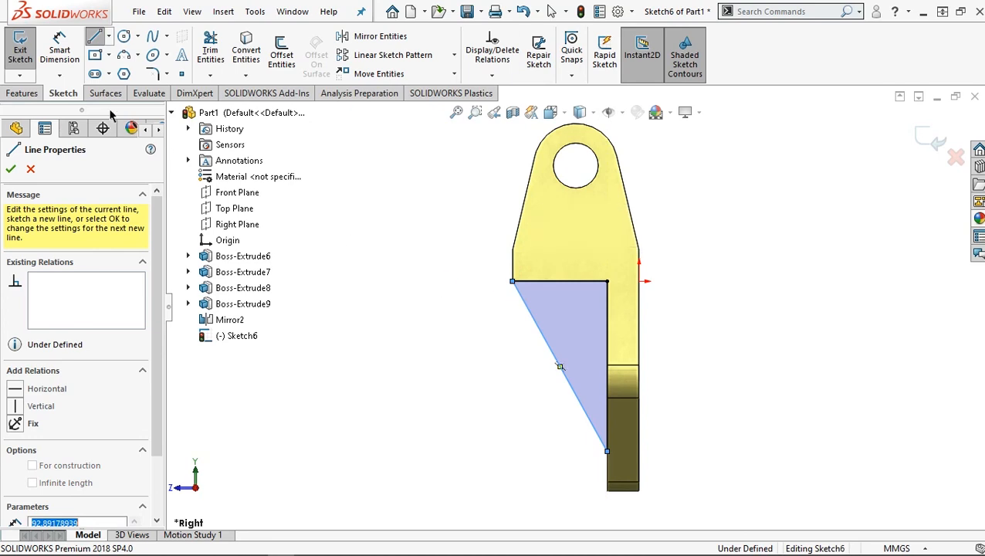
key("Escape")
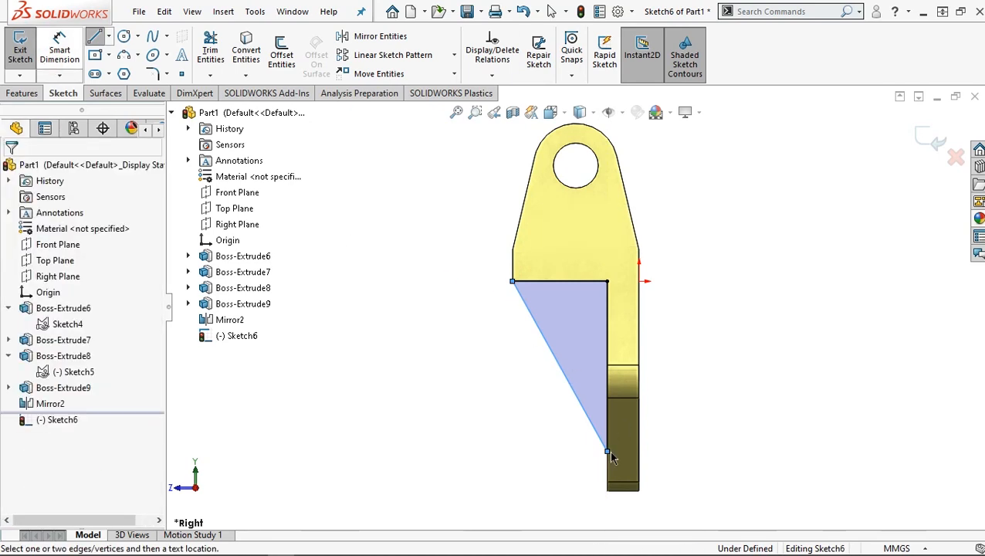
Dimension the triangle's lower vertex 40 mm above the plate's bottom end
left_click(609, 450)
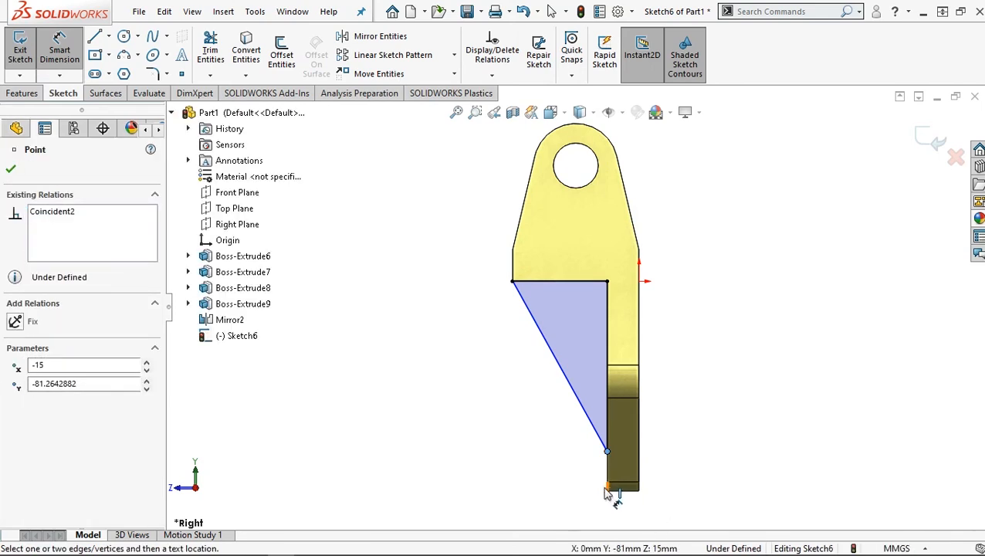
left_click(607, 491)
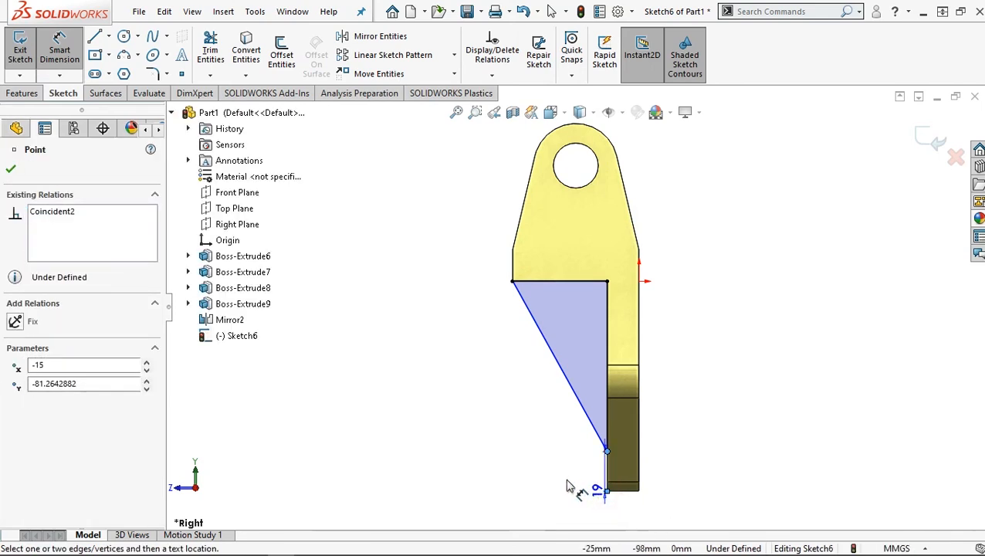
left_click(558, 471)
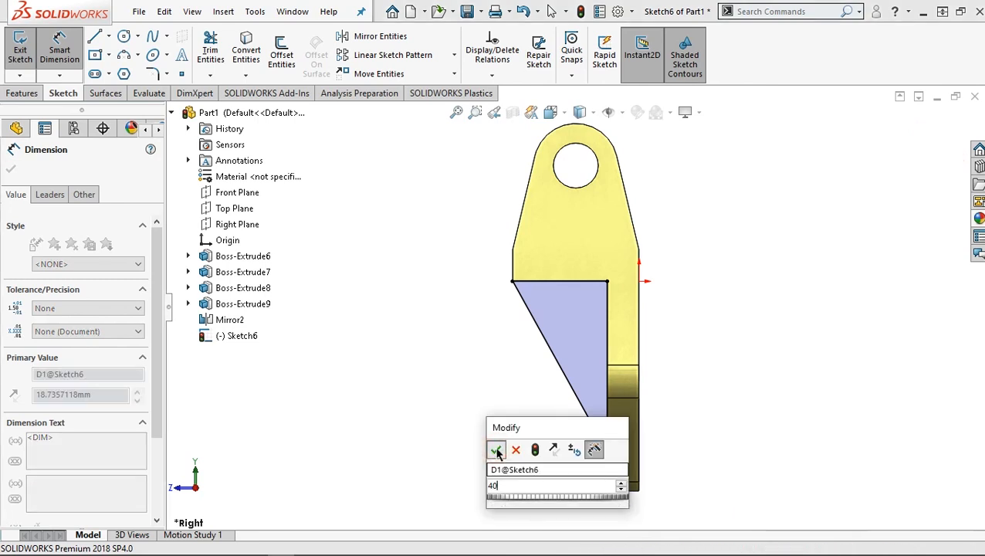
left_click(497, 446)
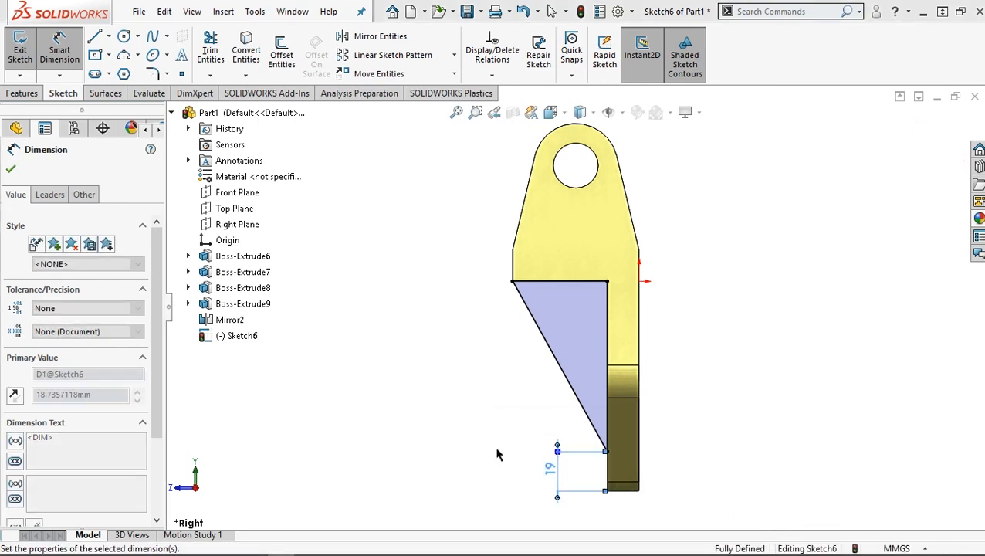
Extrude the triangle 15 mm as a Mid Plane boss with merged result to form the rib between flange and plate
left_click(34, 94)
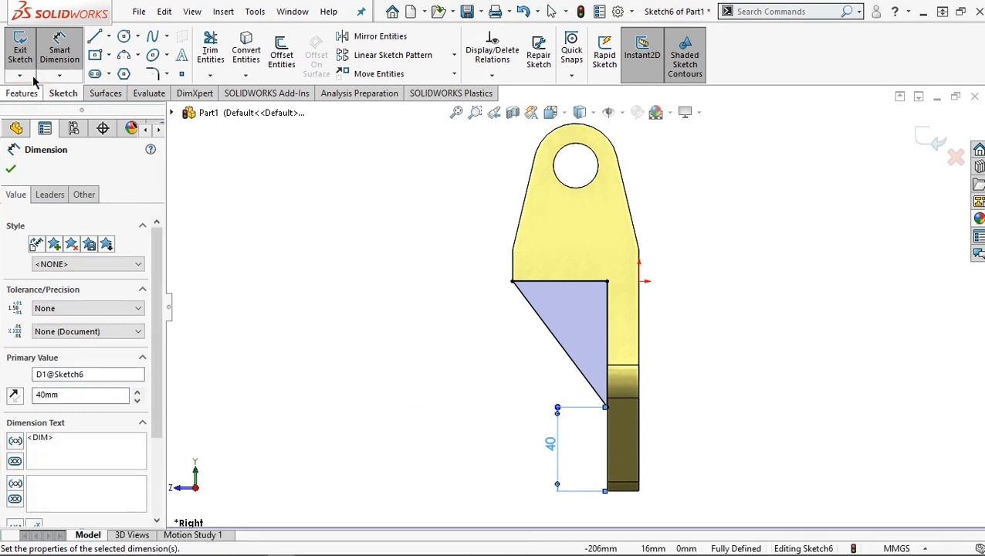
left_click(24, 59)
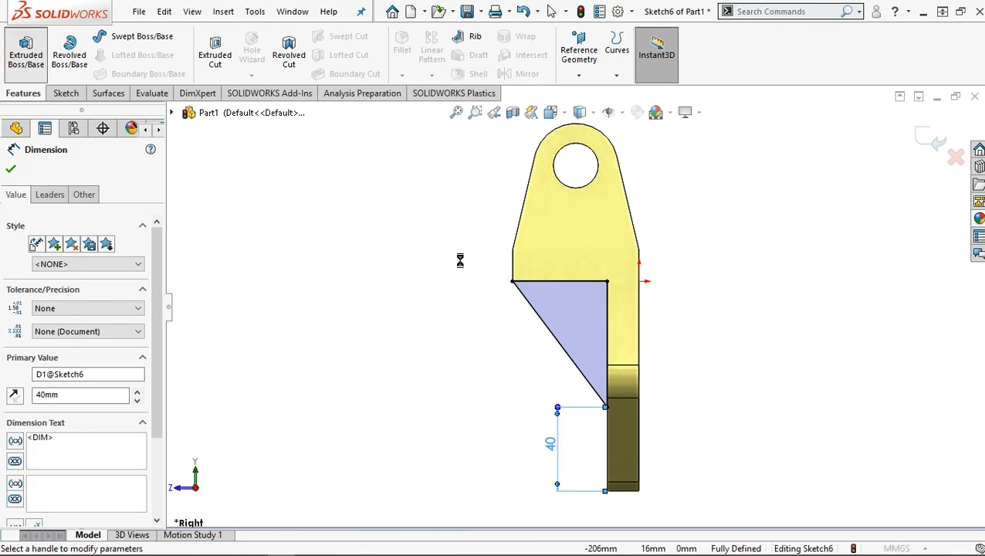
middle_click_drag(603, 303, 631, 281)
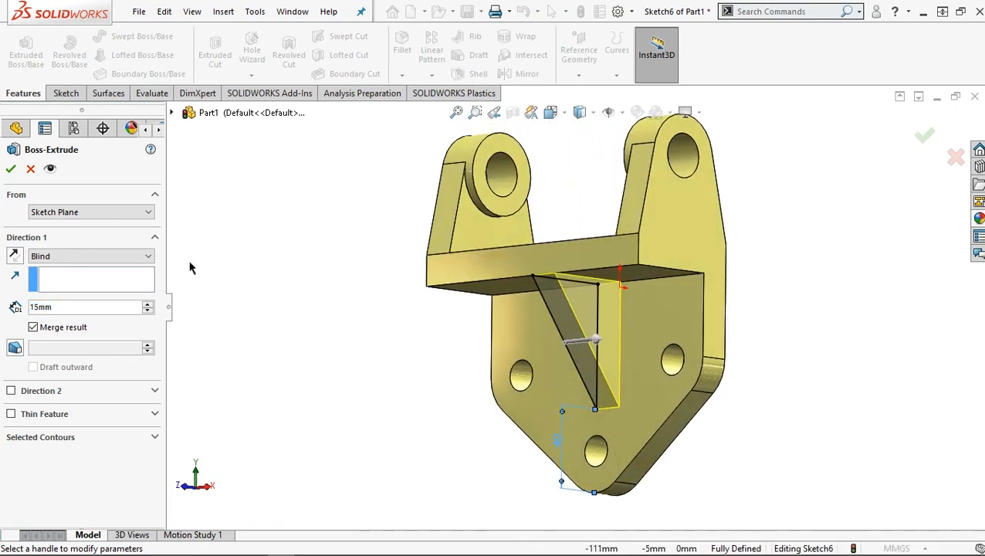
left_click(107, 258)
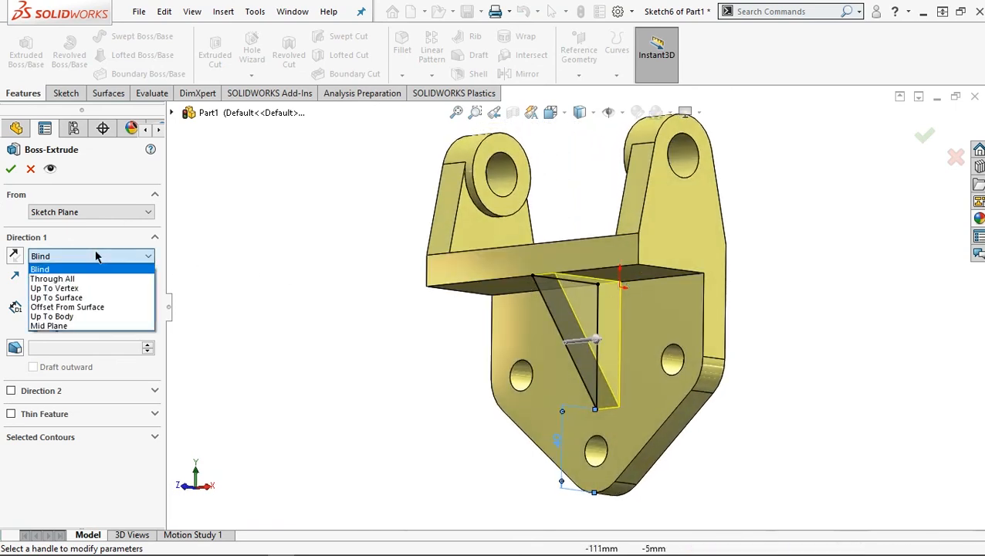
left_click(61, 326)
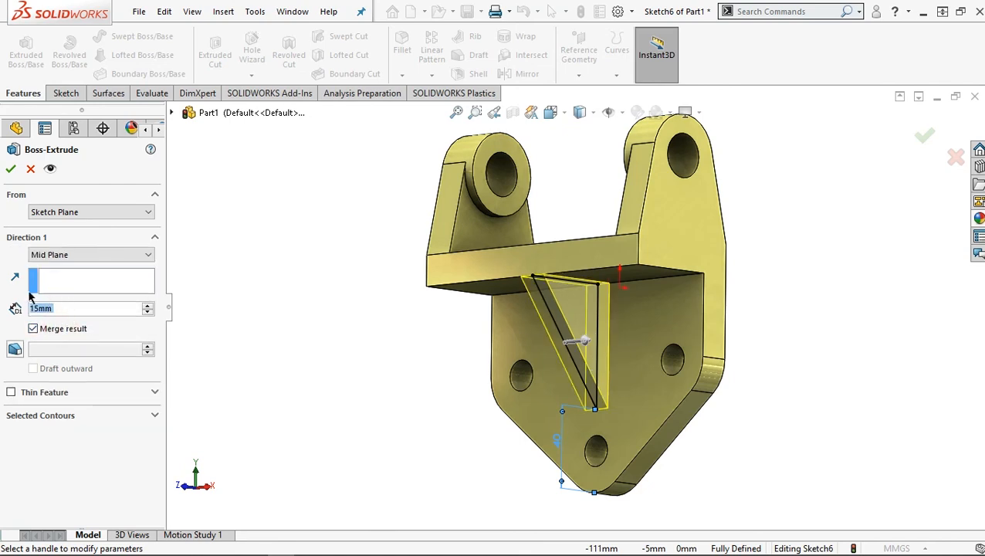
left_click(10, 170)
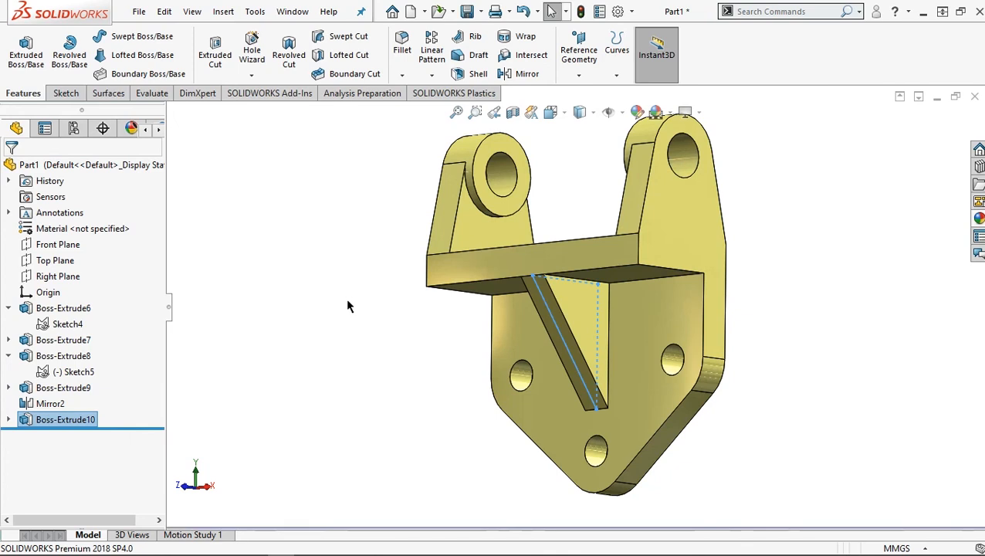
left_click(373, 249)
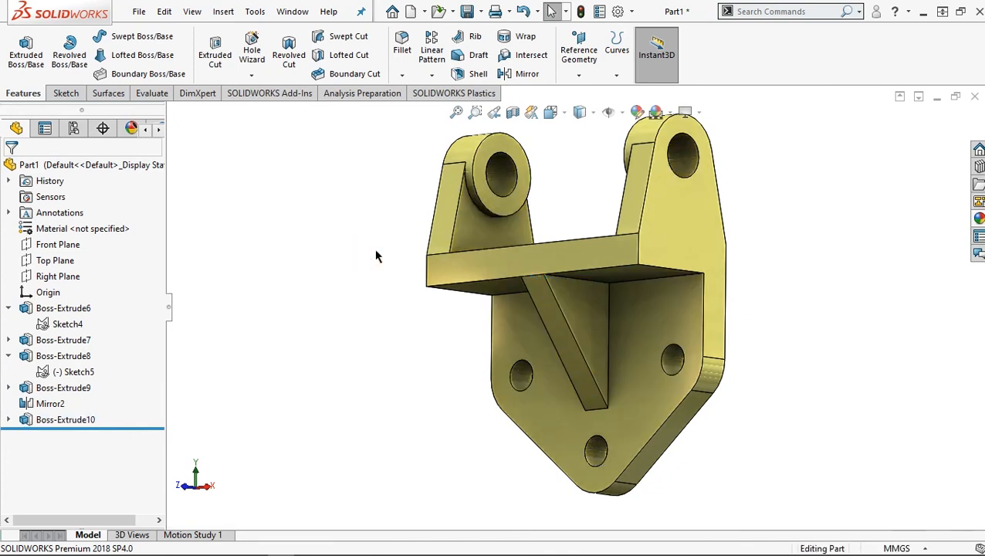
middle_click_drag(825, 347, 421, 361)
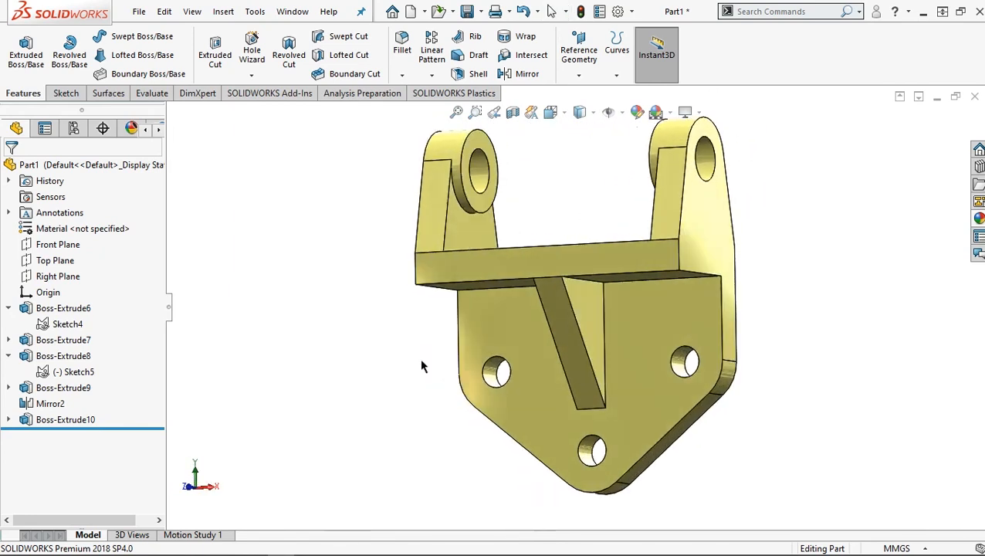
key("ctrl+7")
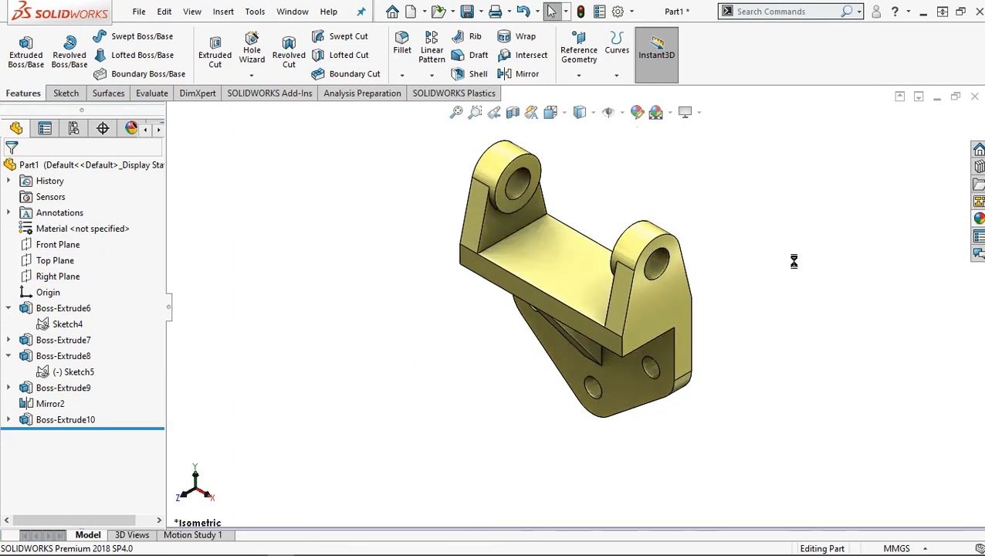
scroll(795, 267, "down", 2)
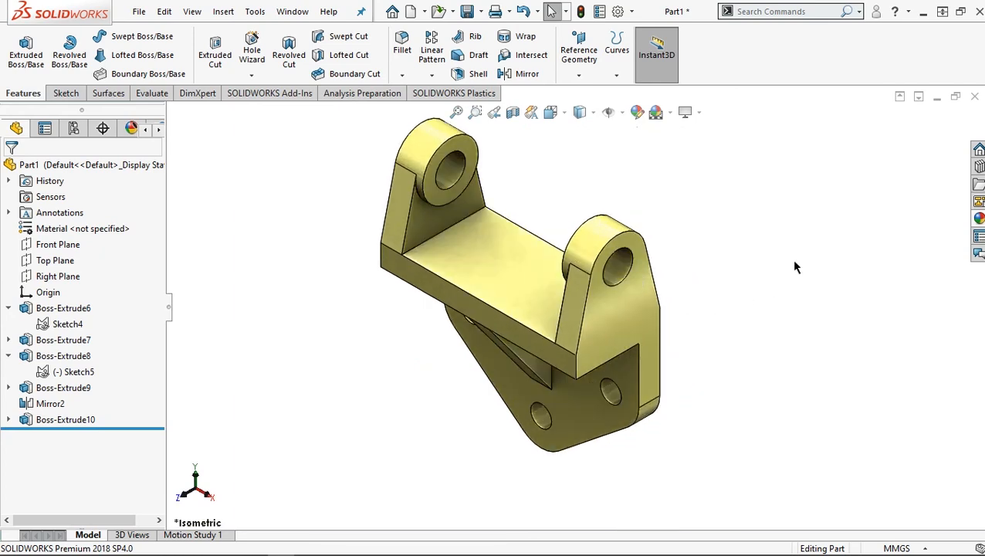